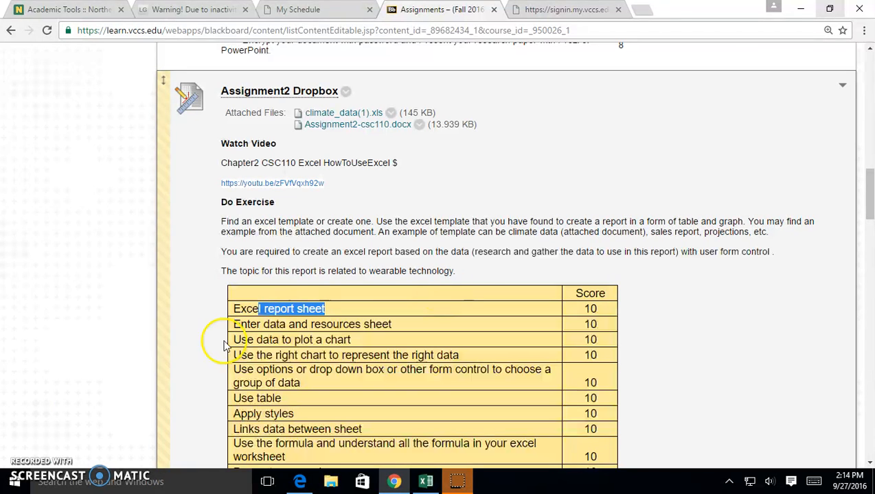
Review the Assignment2 Dropbox scoring table, highlighting the "Excel report sheet" requirement.
scroll(416, 378, "down", 2)
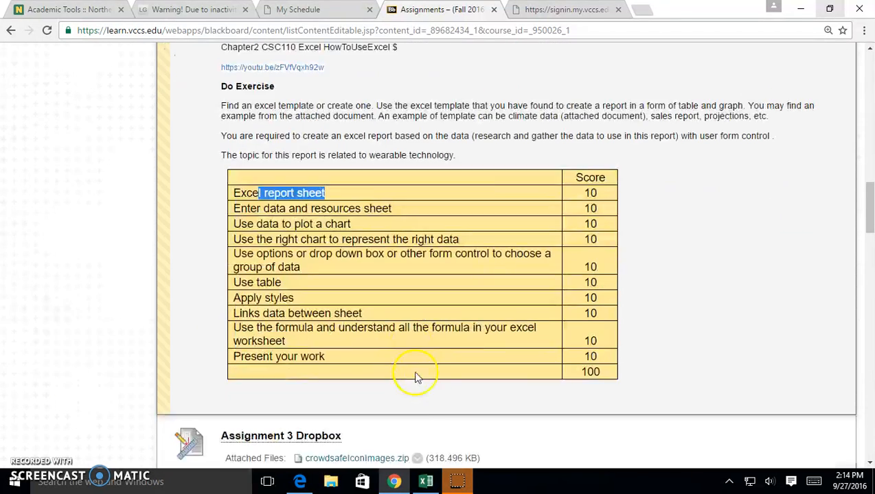
scroll(424, 396, "up", 2)
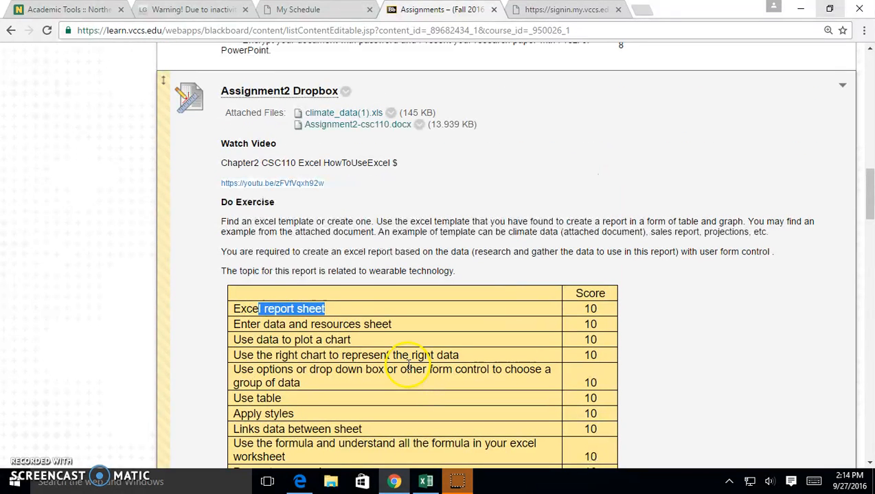
left_click(323, 319)
left_click_drag(244, 311, 576, 309)
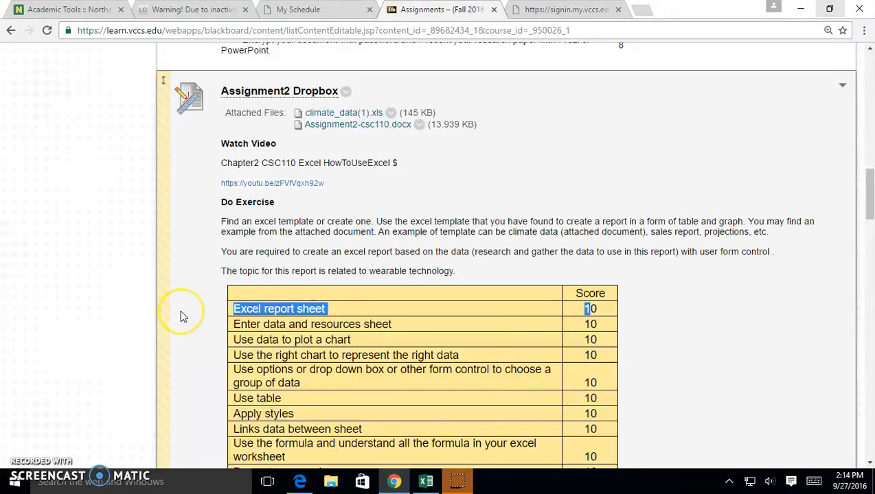
scroll(180, 310, "down", 1)
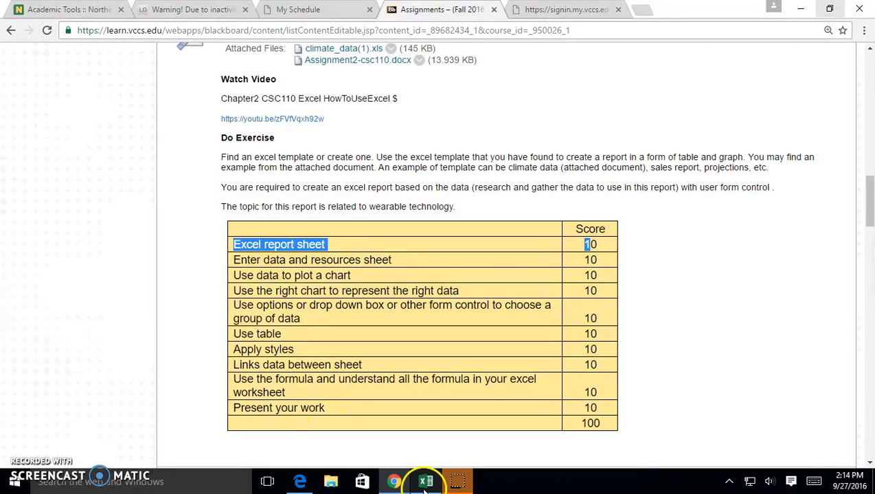
Switch to Excel and create a new blank workbook.
left_click(425, 481)
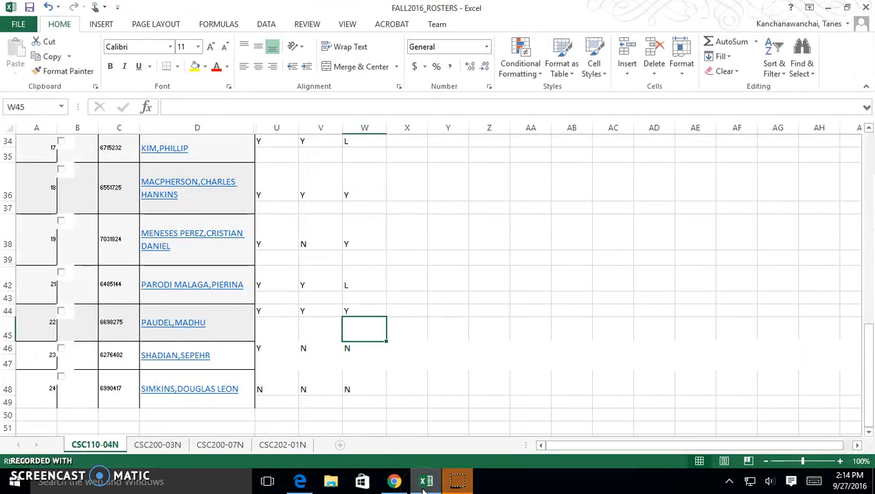
left_click(28, 25)
left_click(46, 80)
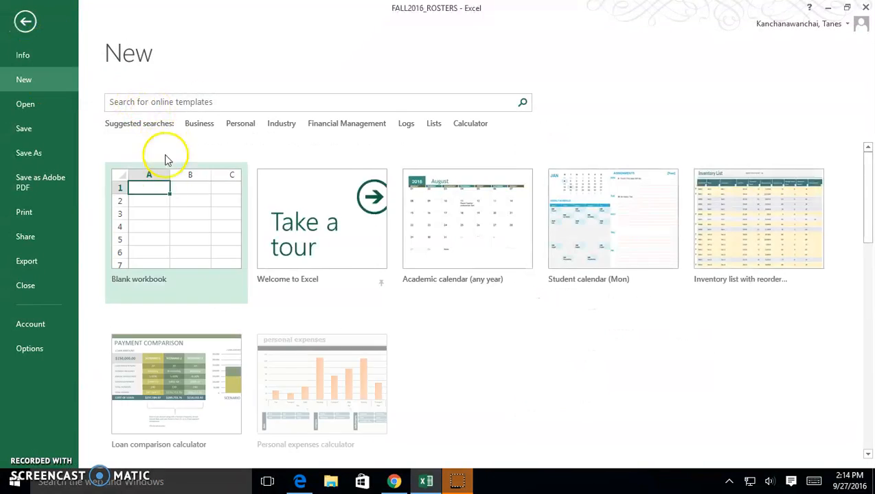
left_click(163, 198)
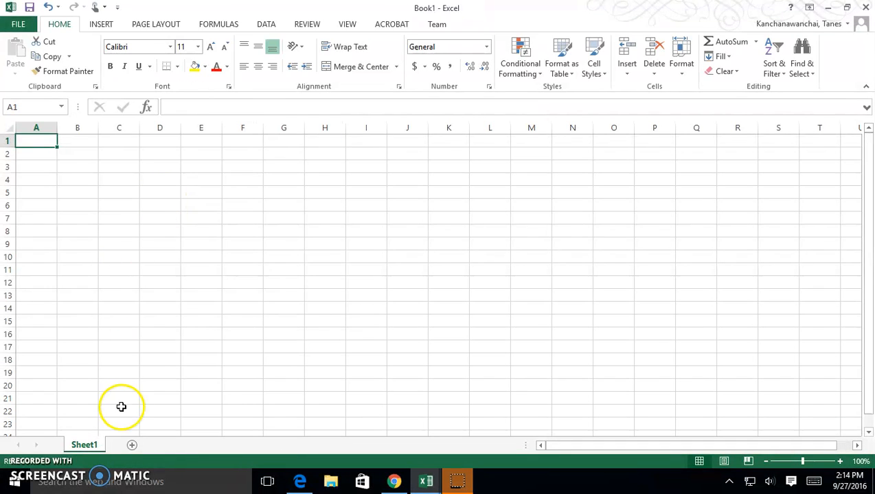
Rename the workbook's Sheet1 as "Report".
double_click(90, 443)
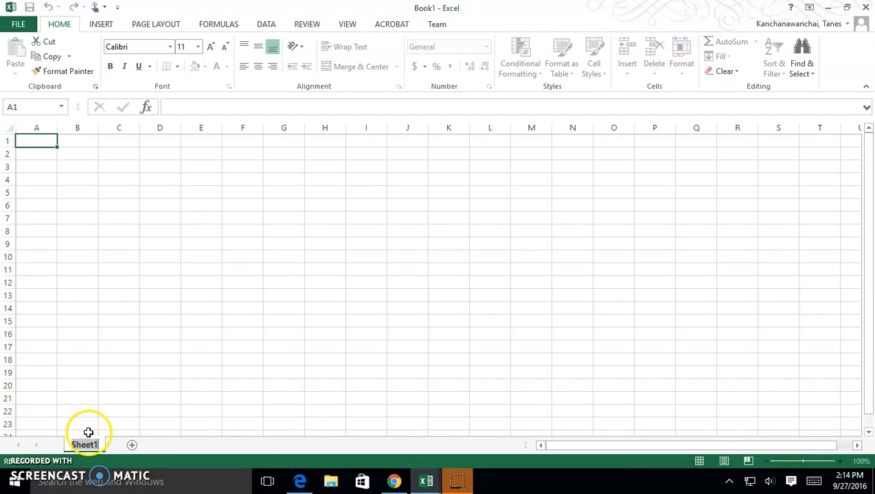
key("super")
left_click(366, 282)
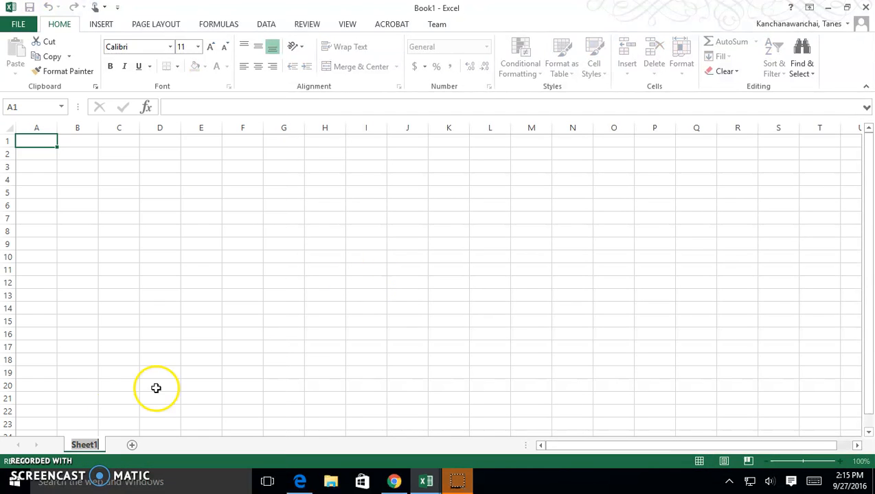
type("rEPOR")
key("BackSpace")
key("BackSpace")
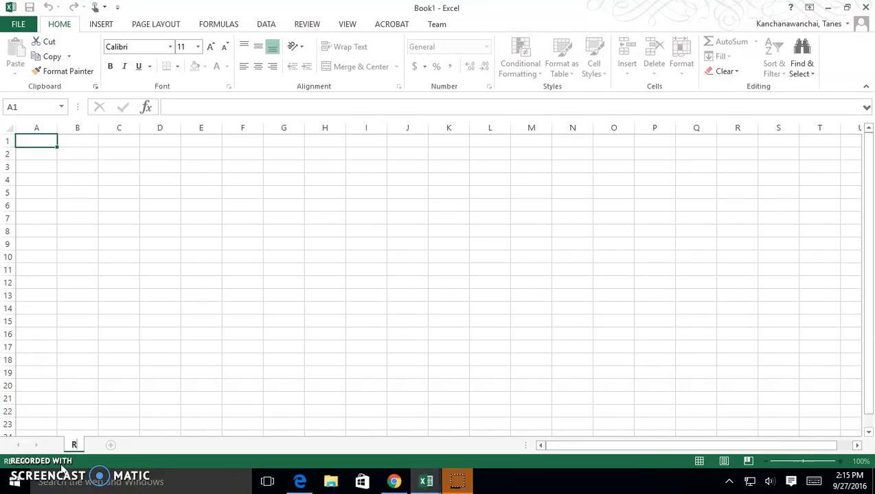
type("ort")
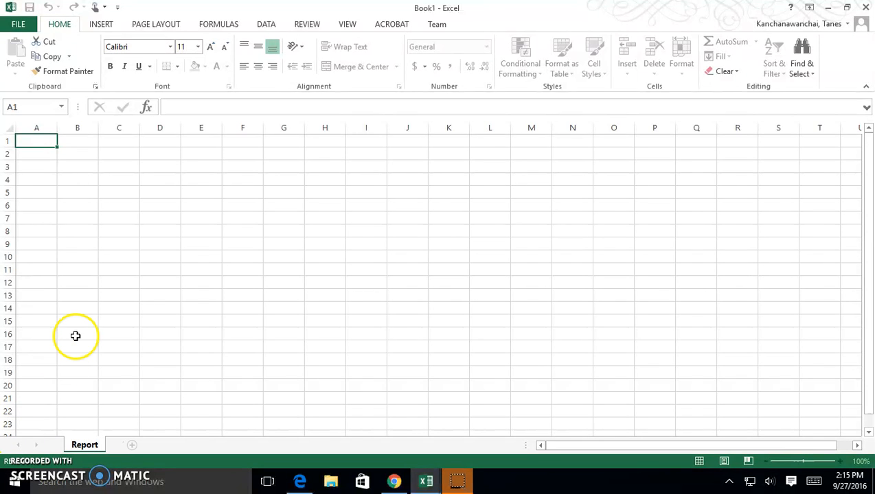
left_click(75, 336)
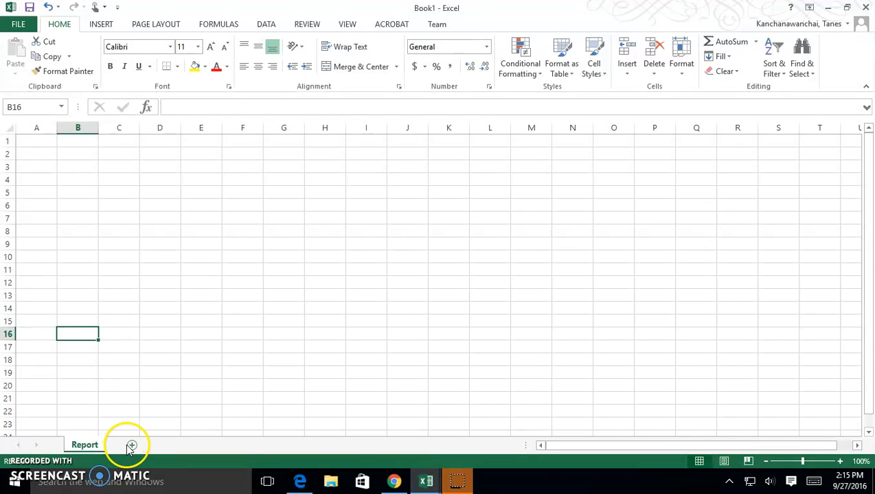
Switch back to the assignment page in Chrome and highlight the "Enter data and resources sheet" requirement.
key("alt+Tab")
key("alt+Tab")
key("alt+Tab")
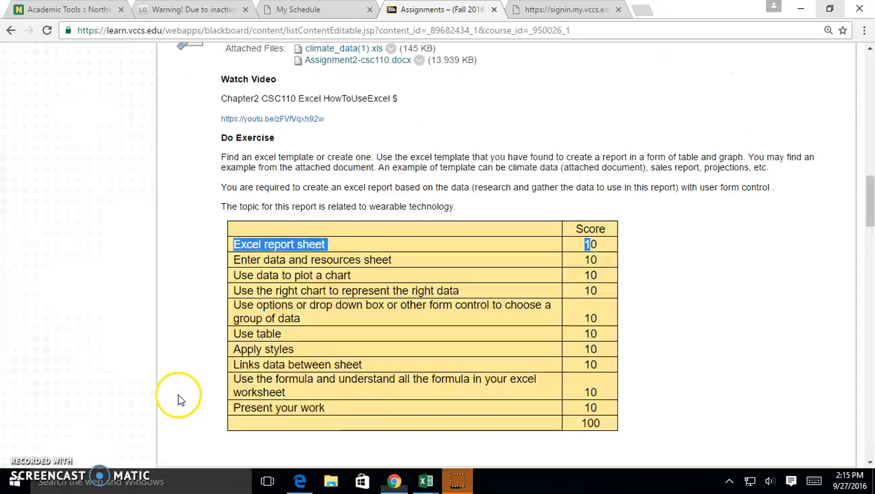
left_click_drag(240, 260, 395, 260)
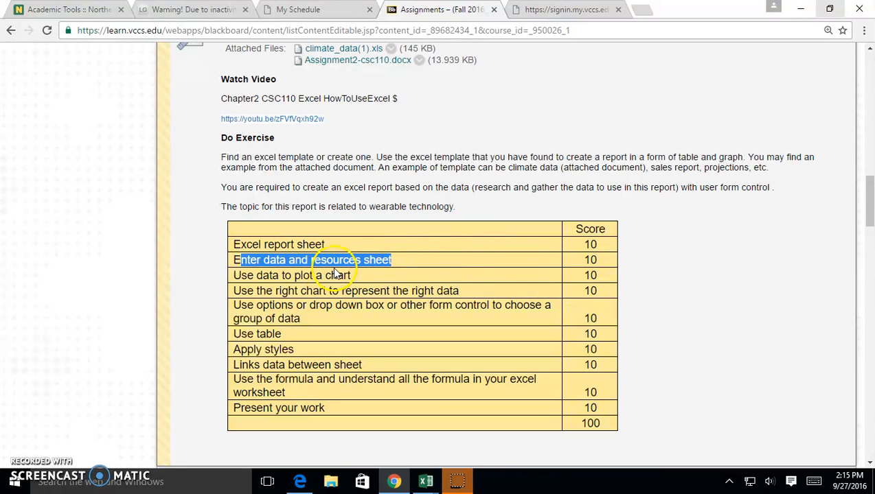
Return to the new Excel workbook and add a second worksheet named "Data".
key("alt+Tab")
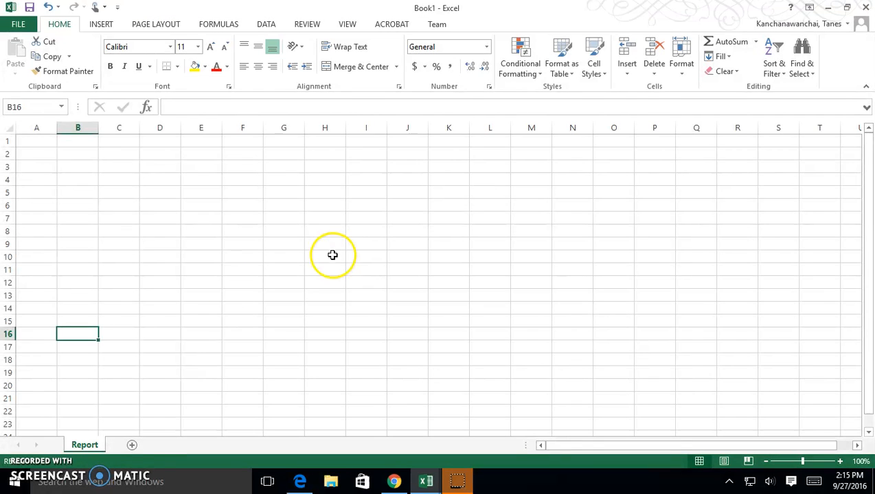
left_click(132, 445)
double_click(136, 446)
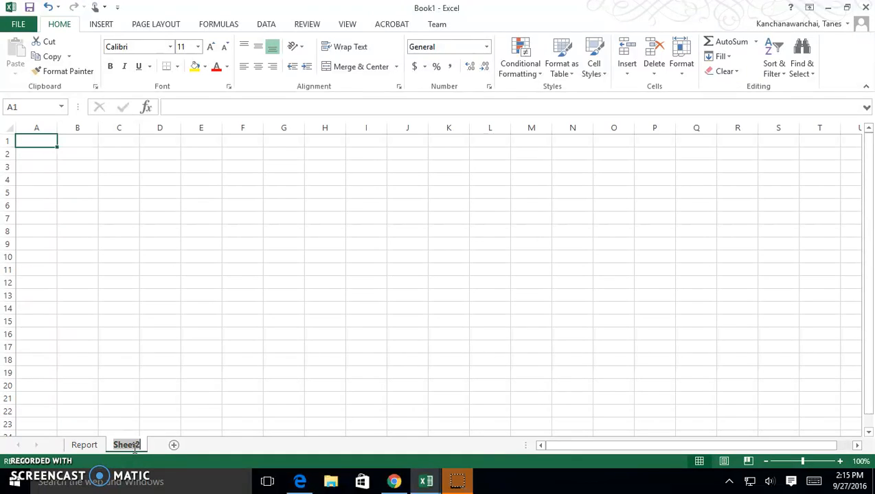
type("Data")
left_click(158, 358)
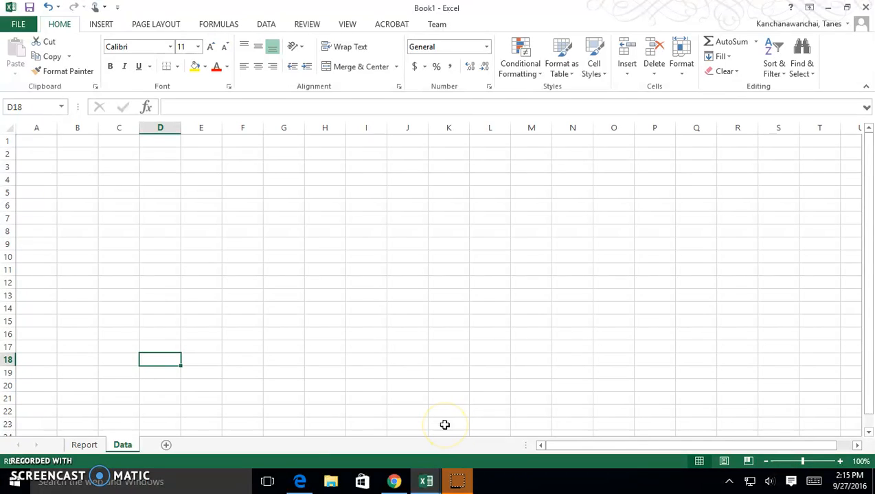
left_click(79, 445)
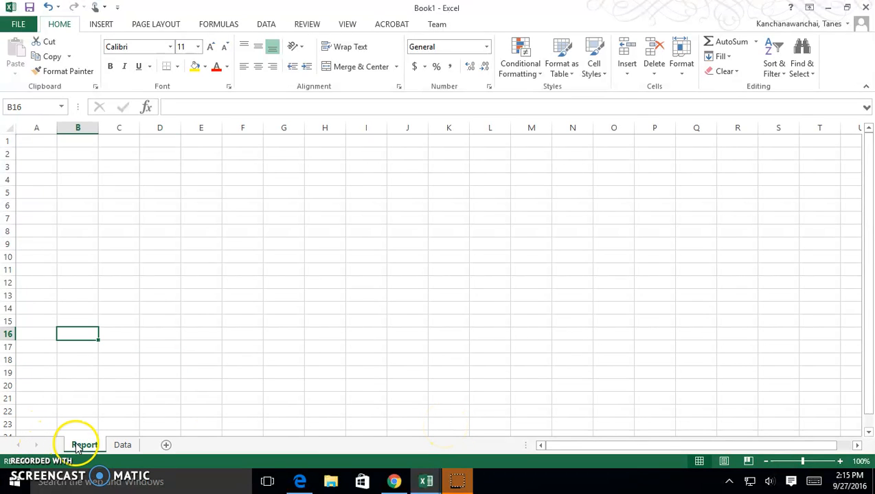
left_click(117, 445)
left_click(88, 445)
left_click(120, 445)
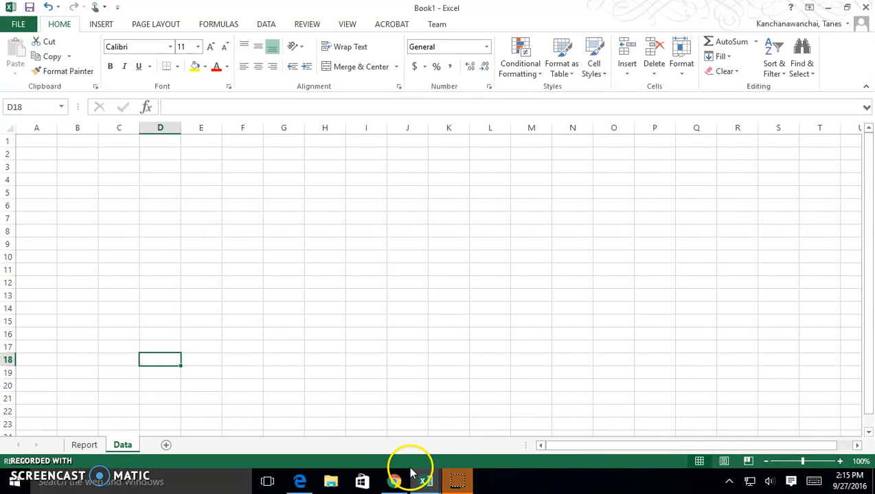
Switch to Chrome and search Google for "wearable technology xls" in a new browser tab.
left_click(397, 484)
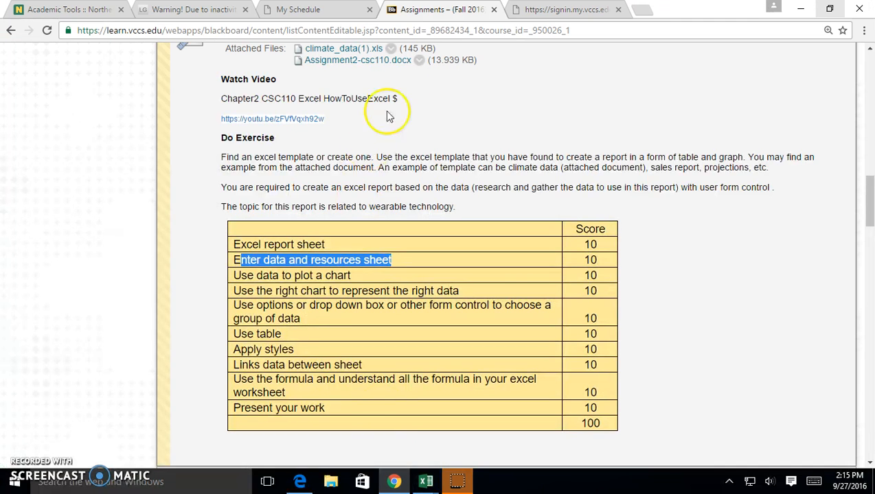
left_click(641, 9)
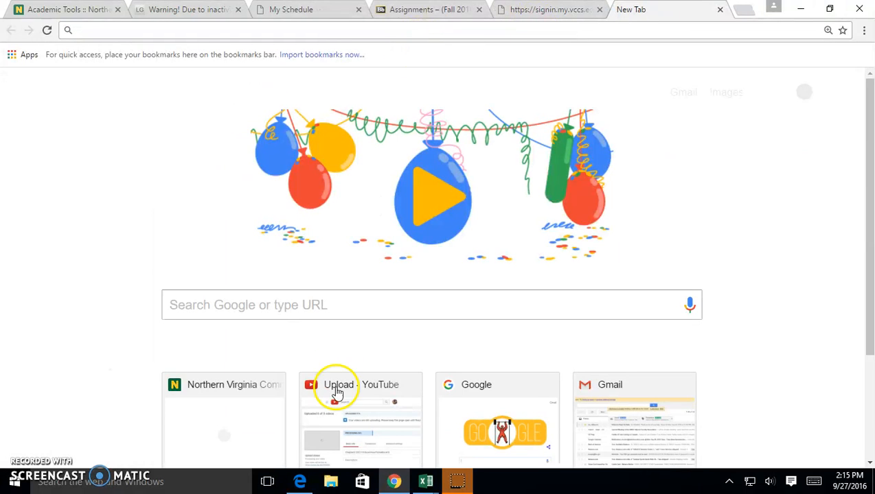
left_click(294, 302)
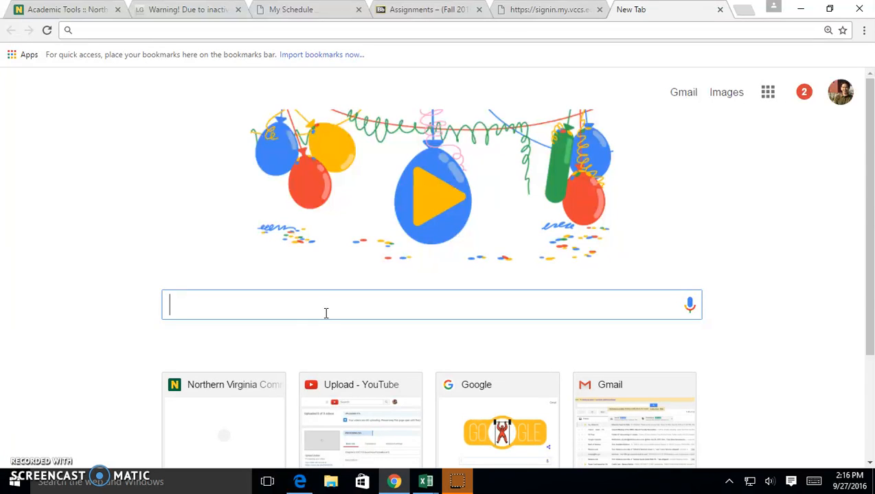
type("wearable te")
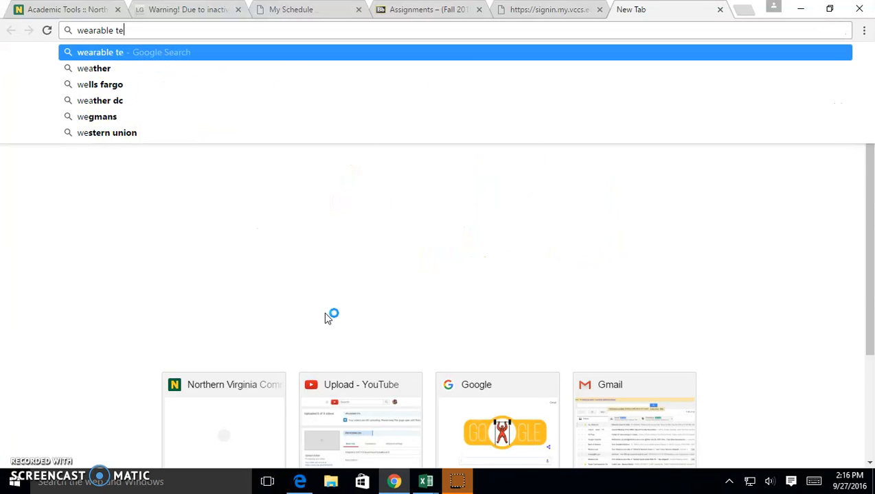
type("chnology")
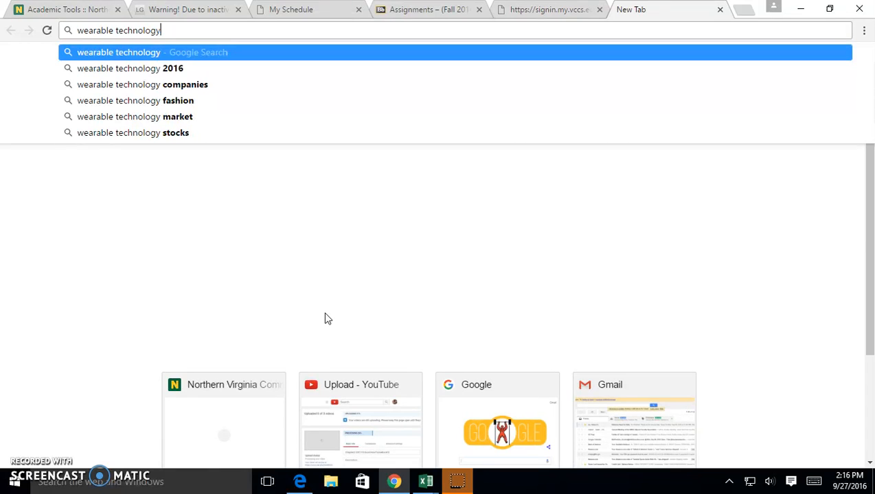
type(" xls")
key("Return")
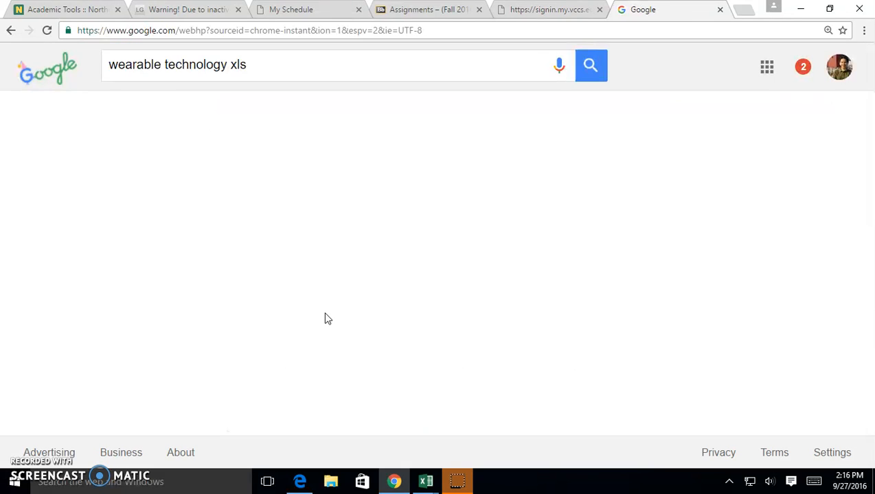
left_click(86, 183)
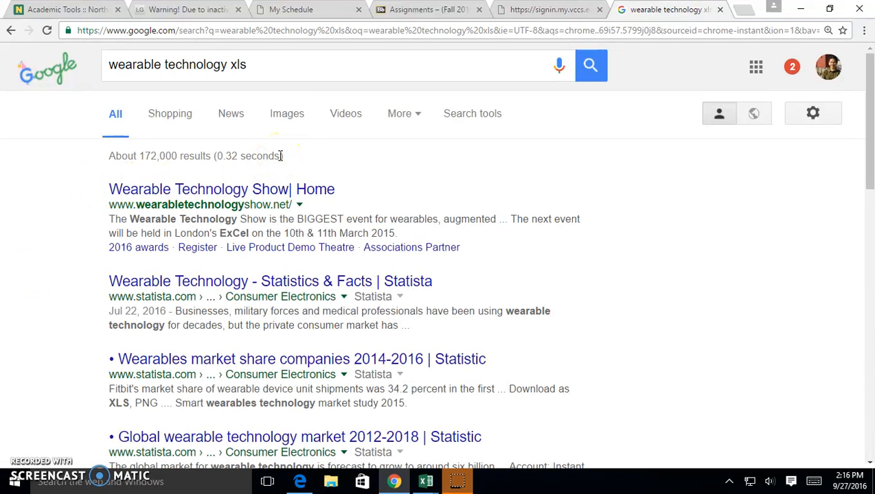
Change the Google query to "wearable technology xlsx" and run the search again.
left_click(261, 67)
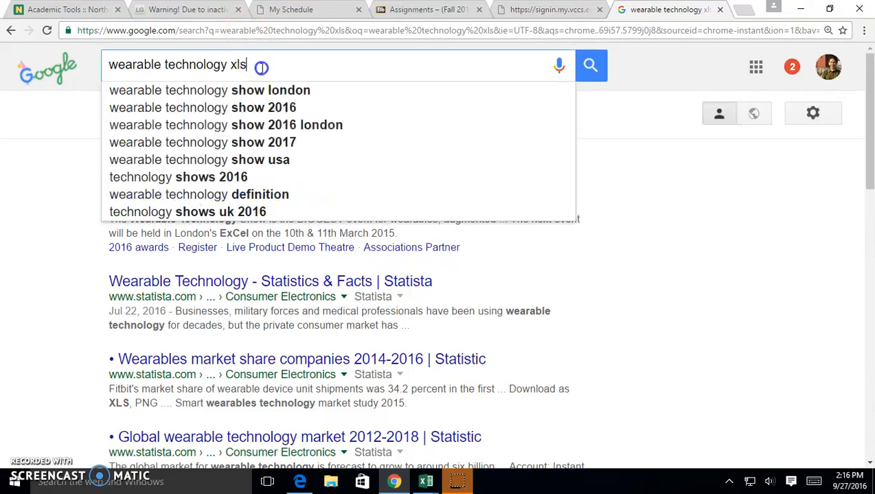
key("BackSpace")
type("x")
key("Return")
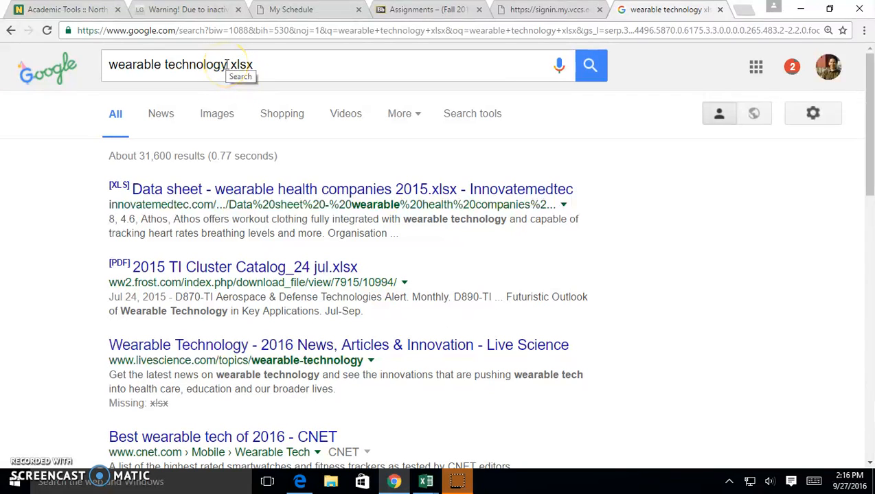
Download the Innovatemedtec data sheet "wearable health companies 2015.xlsx", open it in Excel and look through its rows.
left_click(274, 188)
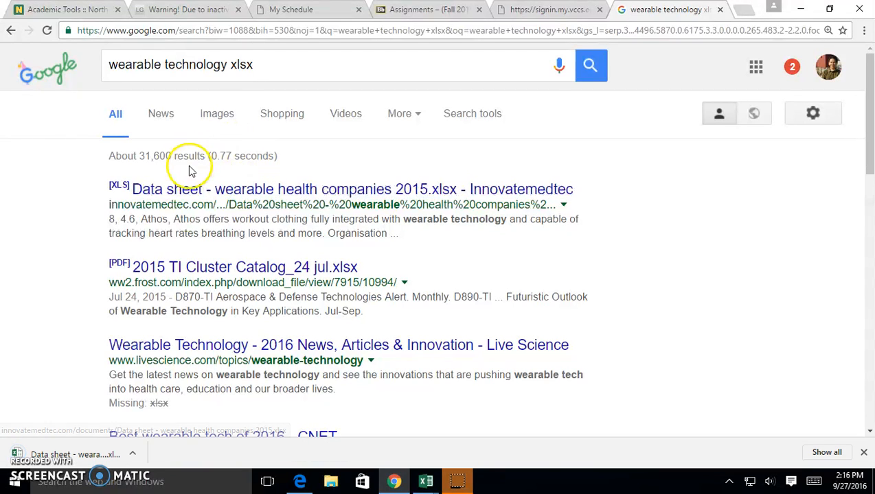
left_click(66, 451)
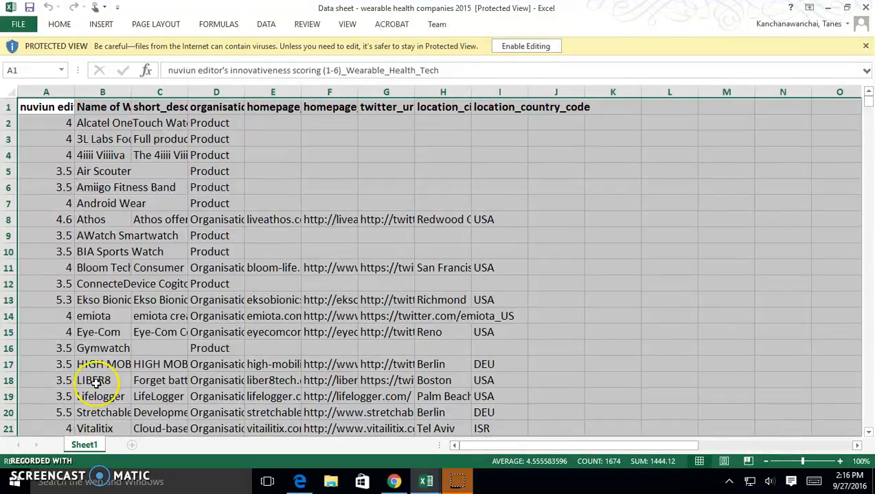
scroll(273, 322, "down", 4)
scroll(274, 317, "up", 4)
scroll(557, 263, "down", 3)
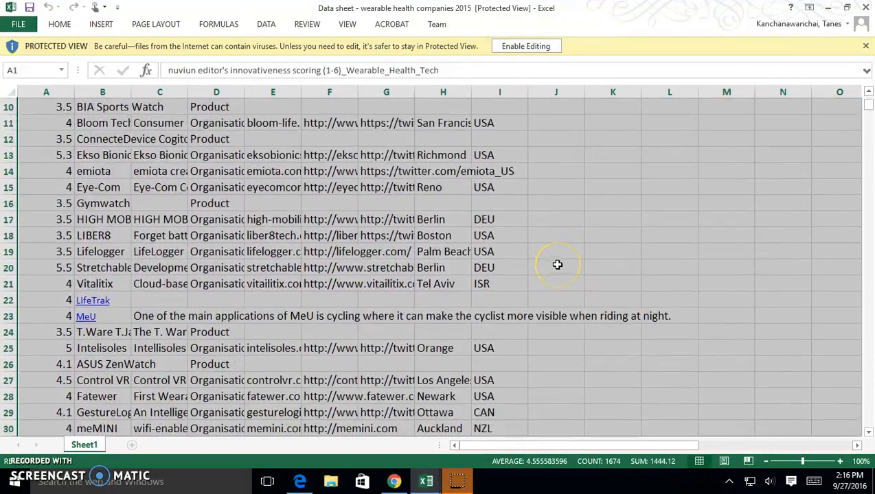
scroll(557, 264, "down", 19)
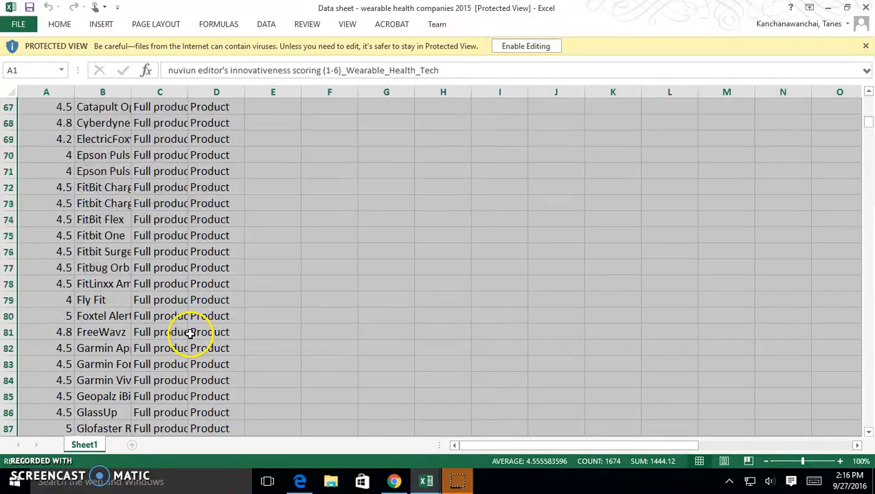
scroll(190, 332, "down", 16)
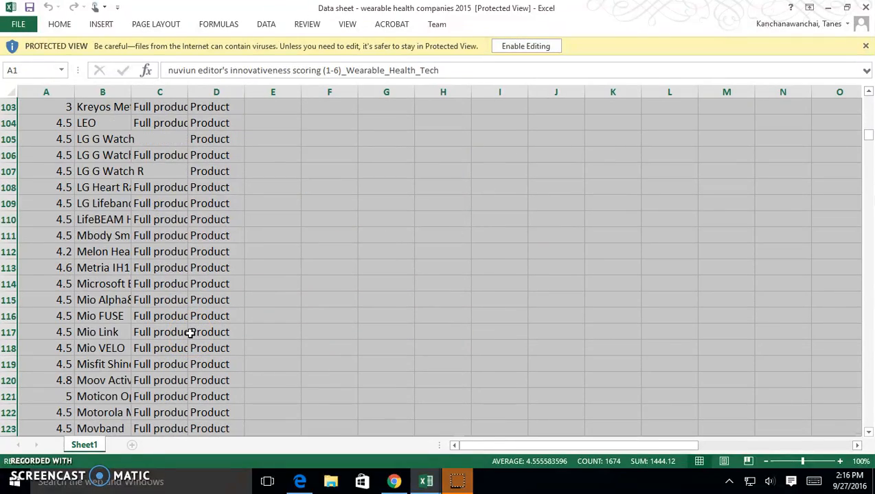
scroll(191, 332, "down", 6)
left_click_drag(868, 147, 851, 73)
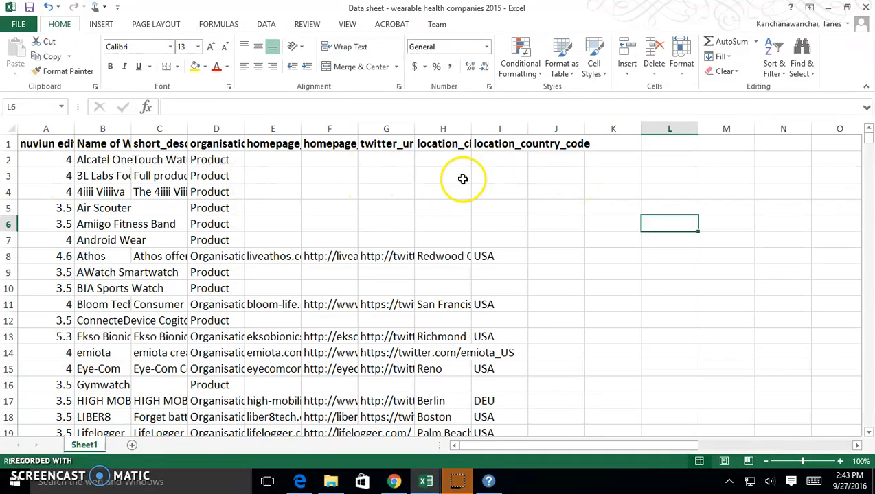
Turn on filtering for the location_country_code column of the wearable health companies sheet.
left_click(501, 128)
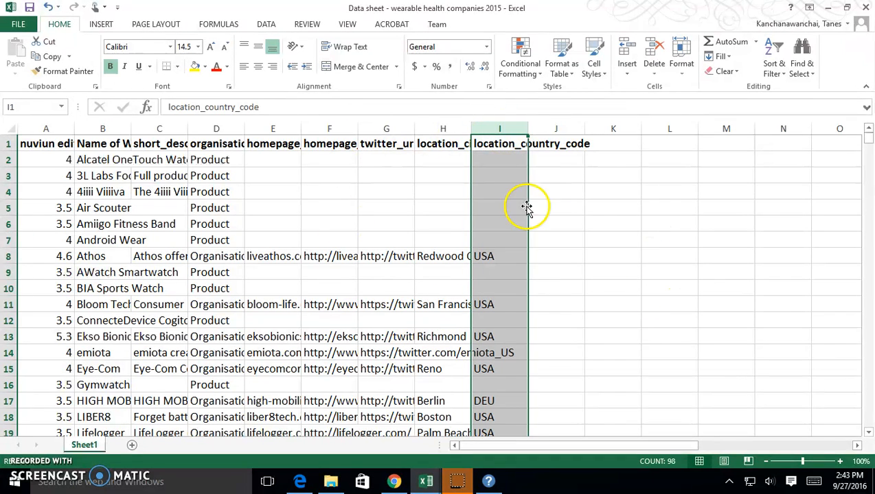
scroll(487, 321, "down", 2)
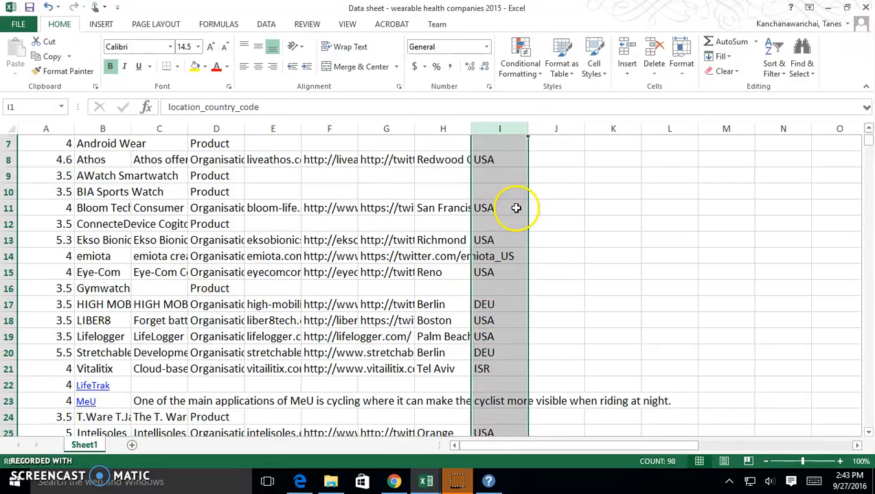
scroll(532, 199, "up", 2)
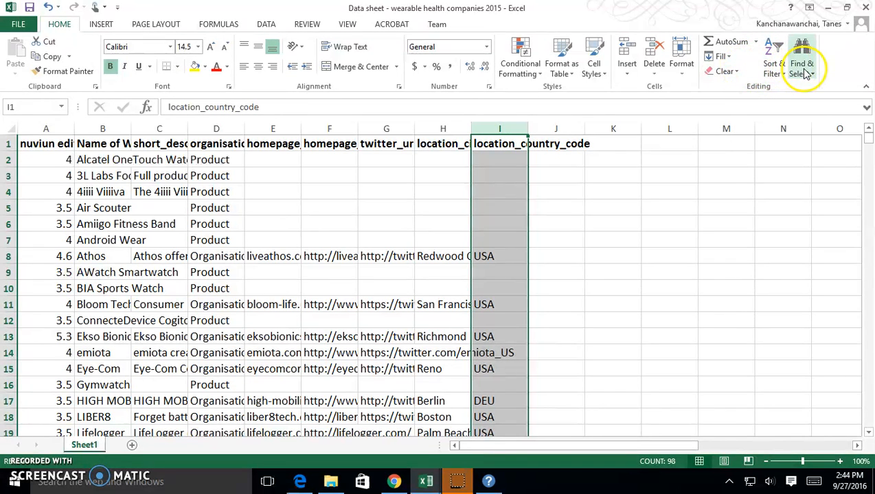
left_click(774, 65)
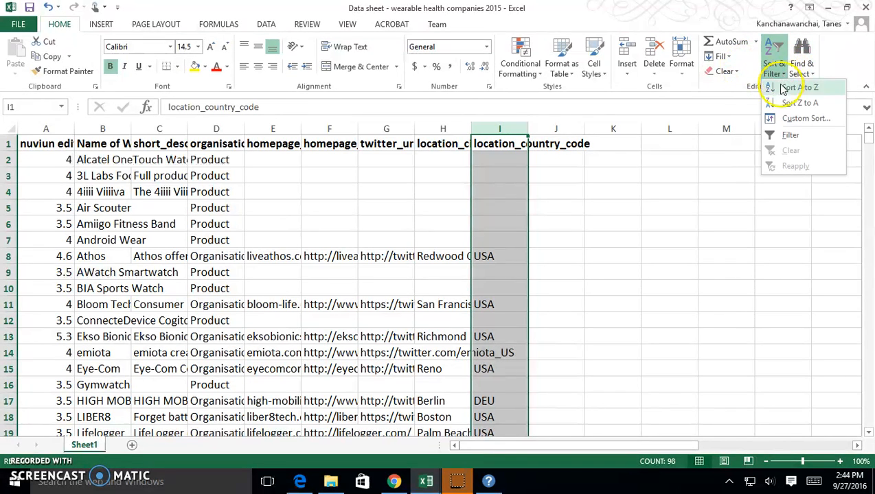
left_click(793, 132)
Examine the country codes offered in the location_country_code filter list, then close it without changing the filter.
left_click(521, 144)
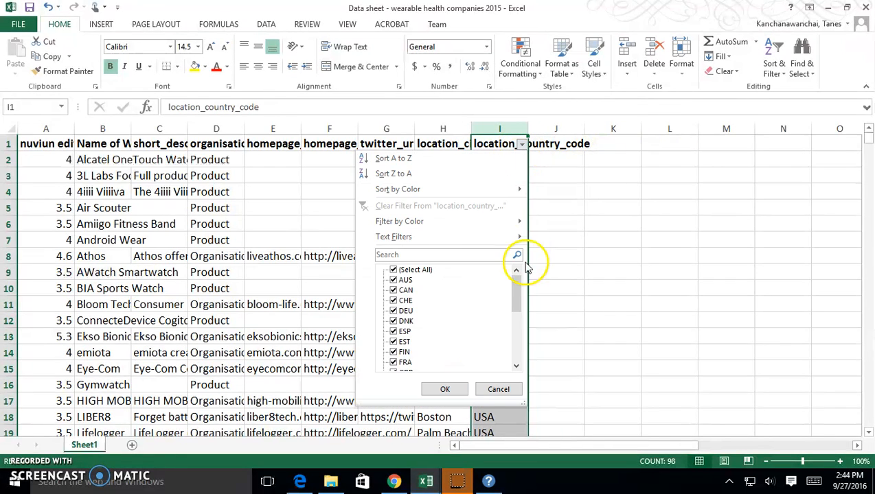
left_click_drag(520, 287, 520, 368)
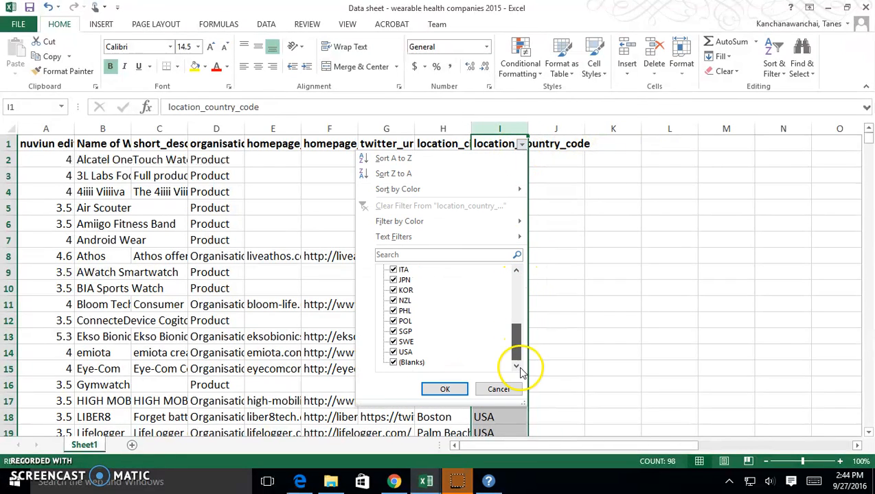
left_click(388, 363)
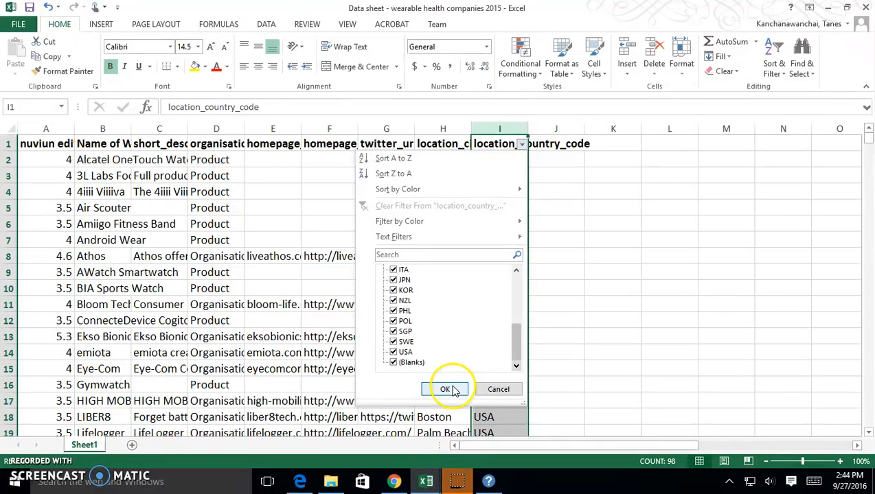
left_click_drag(514, 346, 524, 287)
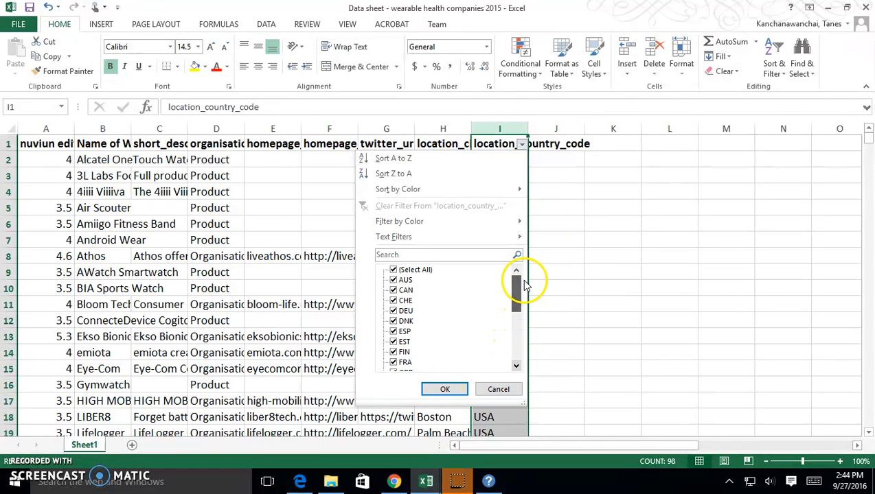
left_click(573, 287)
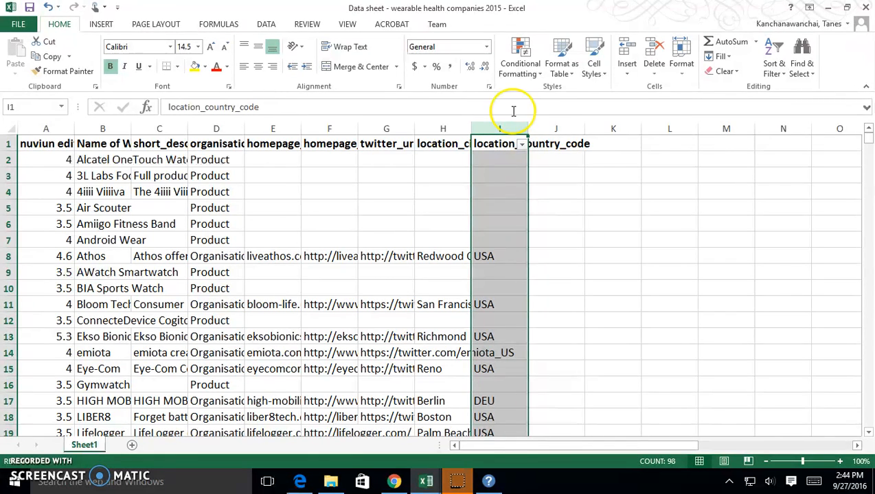
Enter "USA" in cell L2, beside the company data.
left_click(578, 164)
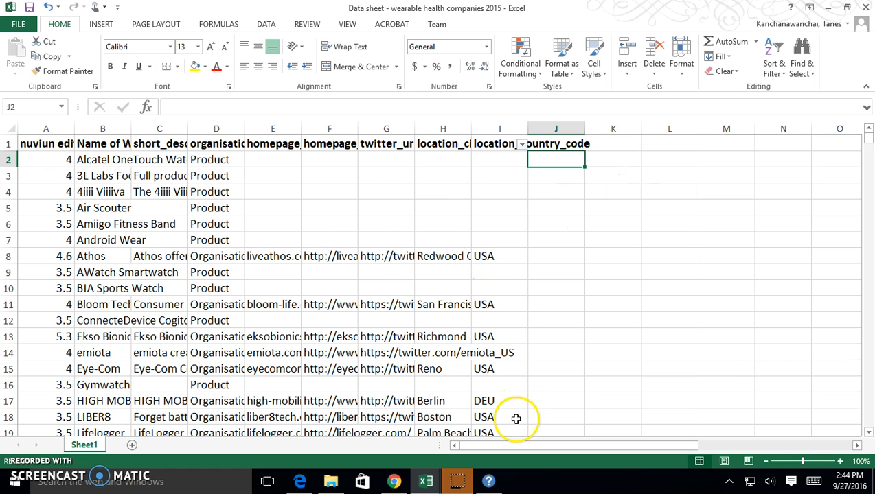
scroll(514, 417, "down", 1)
scroll(506, 352, "up", 1)
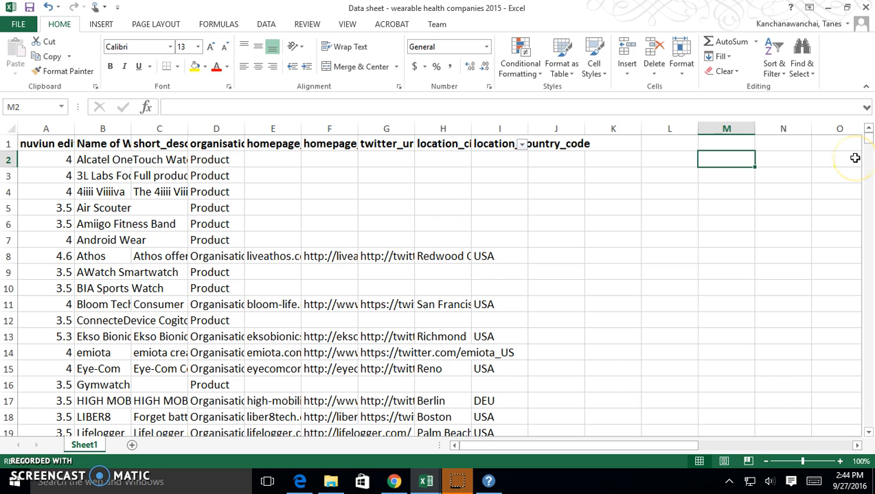
key("Left")
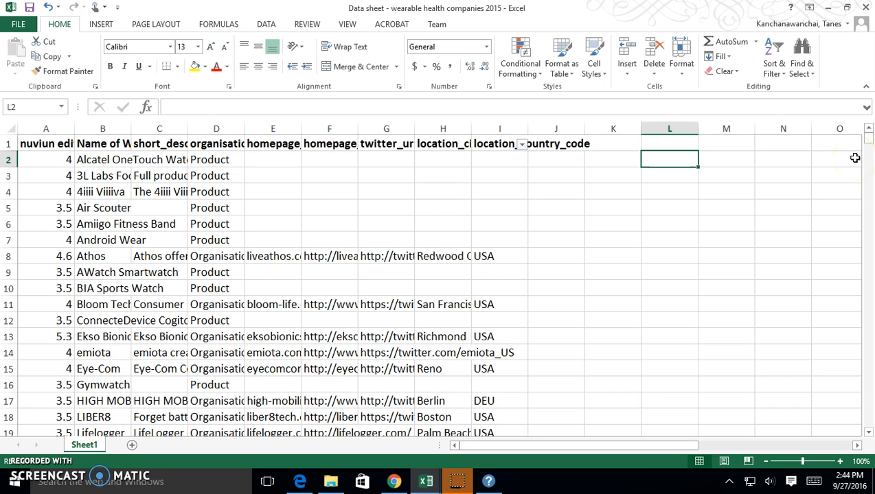
type("U")
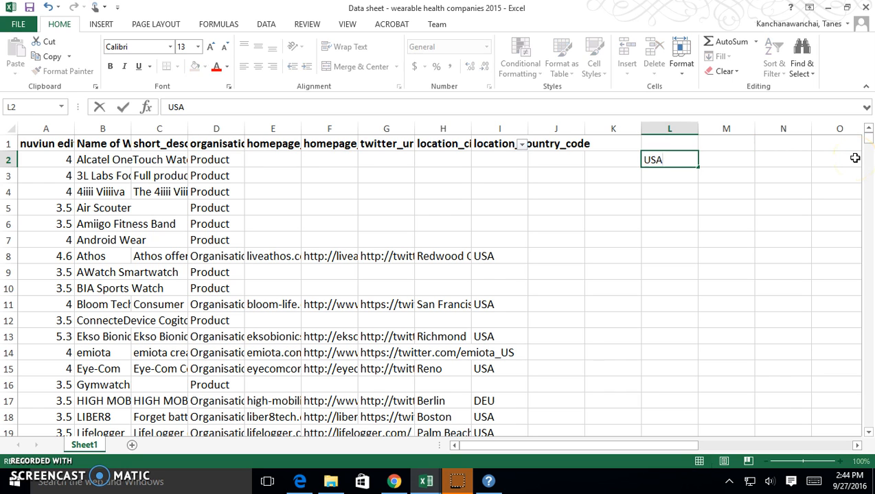
type("SA")
key("Return")
key("Up")
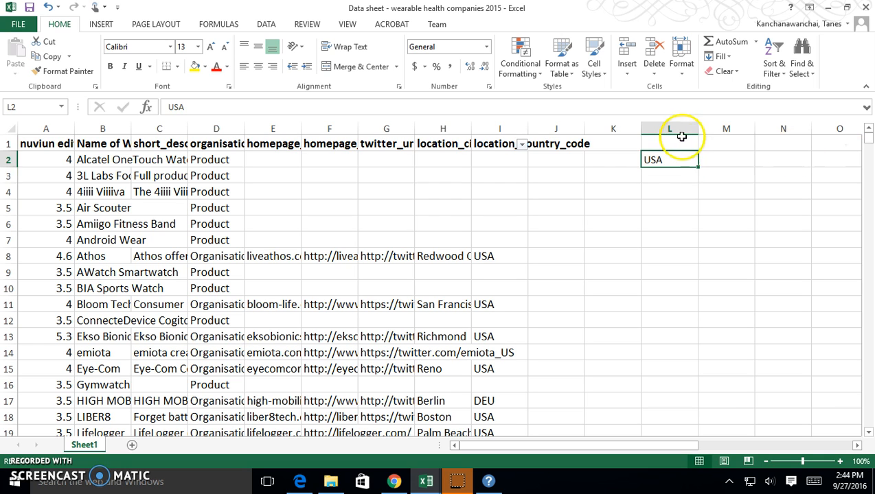
Recheck the full location_country_code filter list for the other country codes, leaving the filter and cell L2 as they are.
left_click(523, 145)
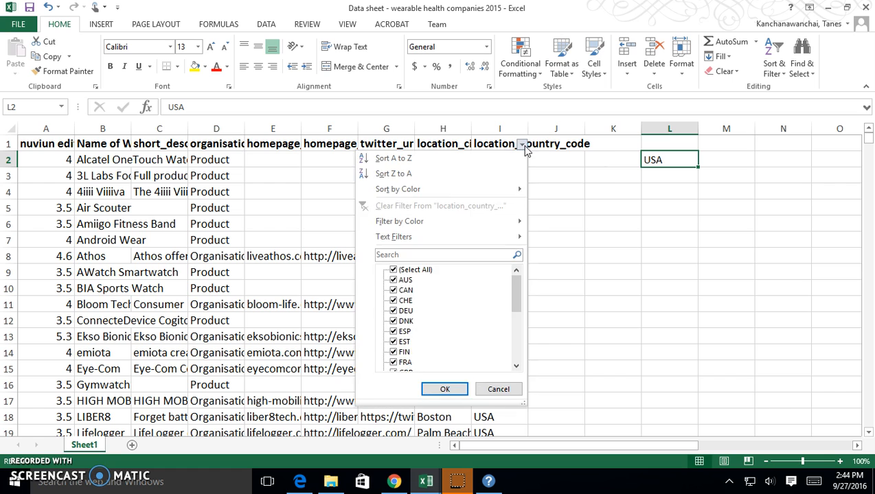
scroll(408, 292, "down", 1)
scroll(408, 292, "down", 3)
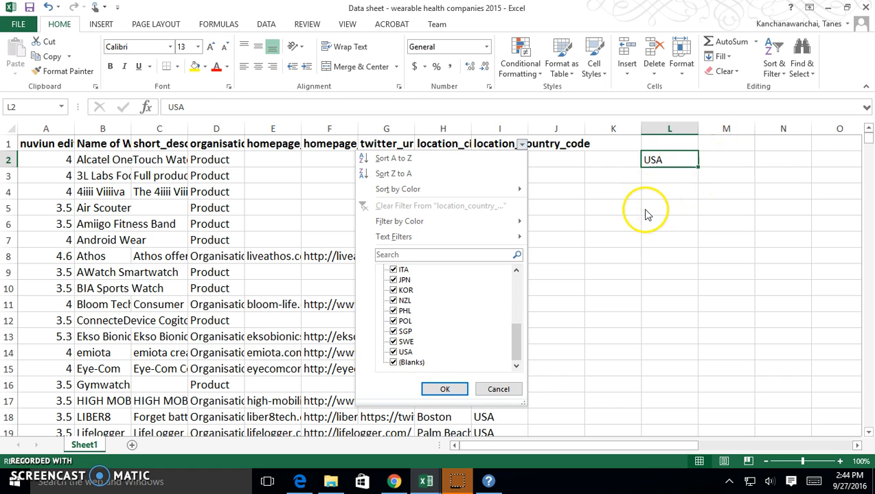
left_click_drag(515, 356, 502, 285)
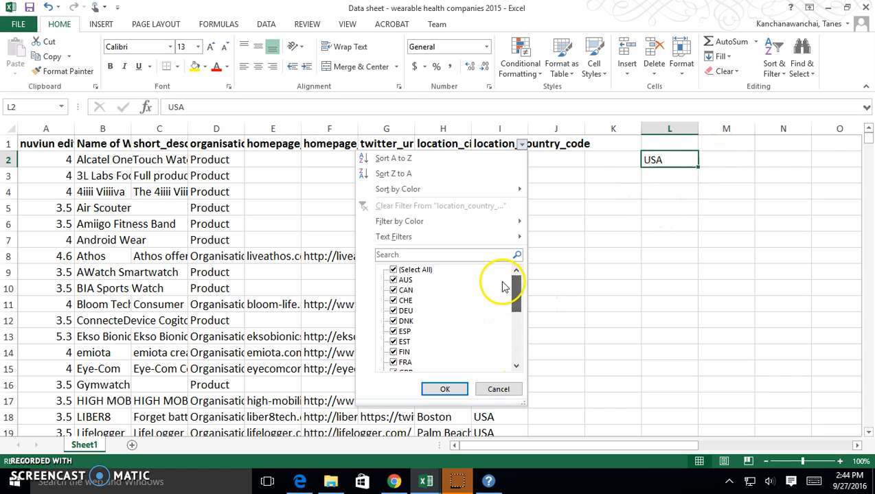
left_click(670, 168)
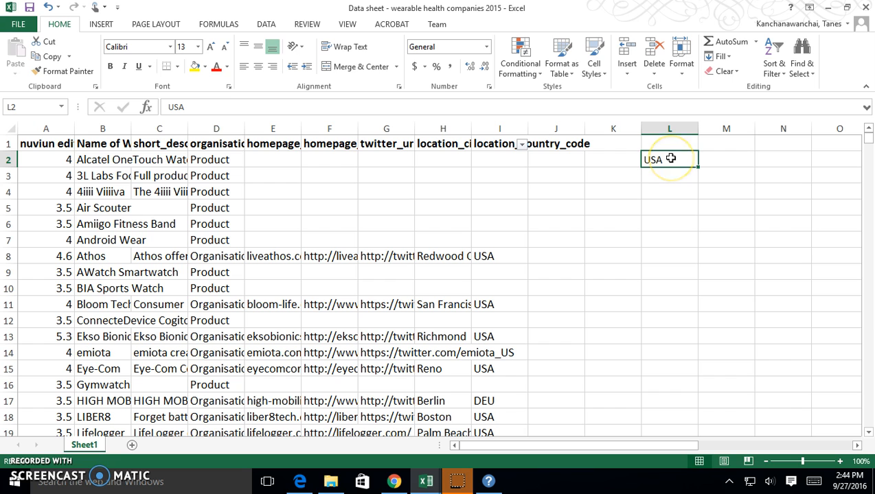
double_click(671, 158)
double_click(667, 159)
key("Escape")
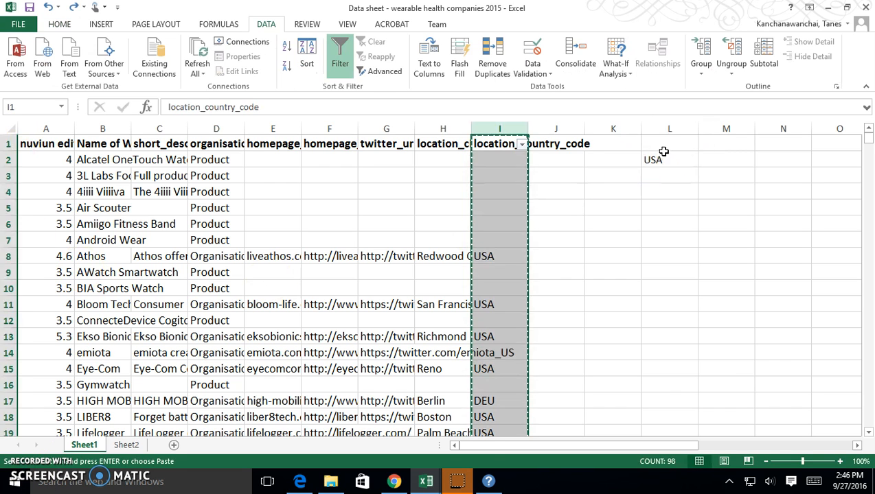
Copy the whole location_country_code column from Sheet1 and paste it into column A of Sheet2.
left_click(662, 163)
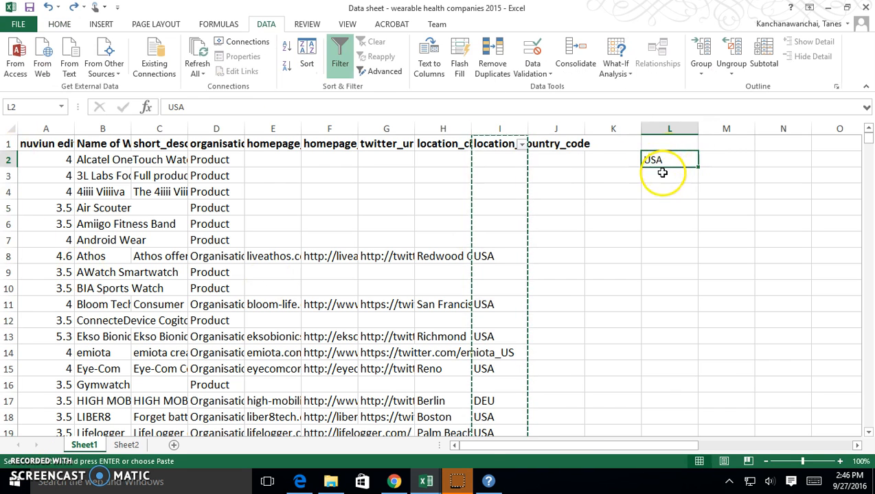
left_click(510, 129)
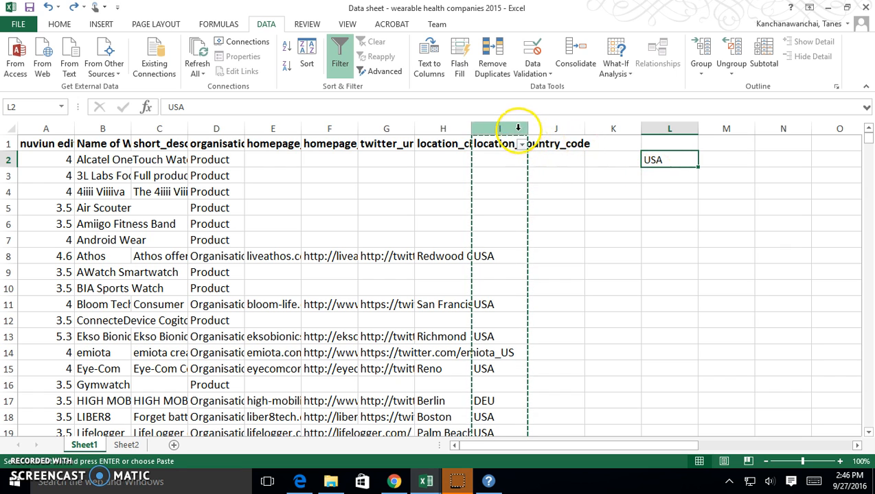
right_click(520, 136)
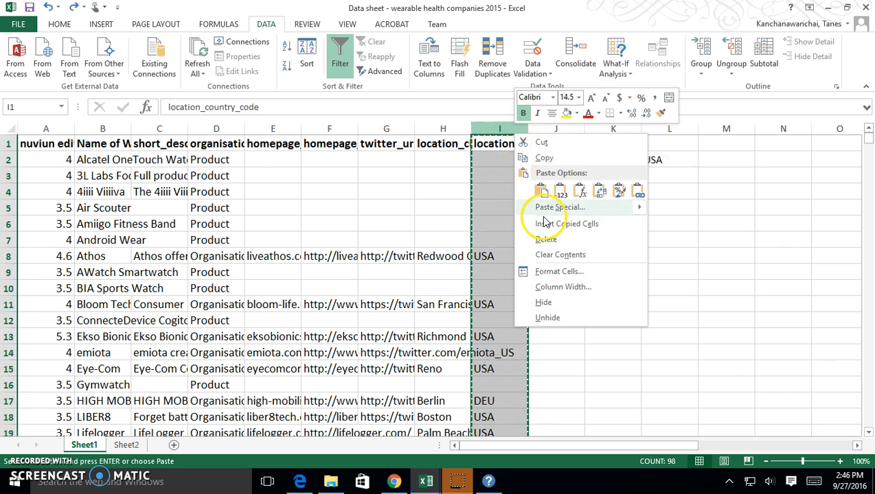
left_click(543, 159)
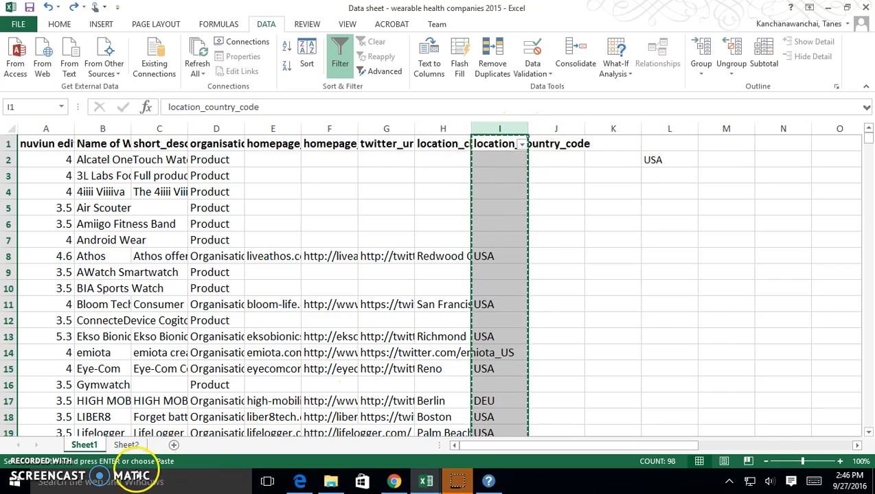
left_click(126, 445)
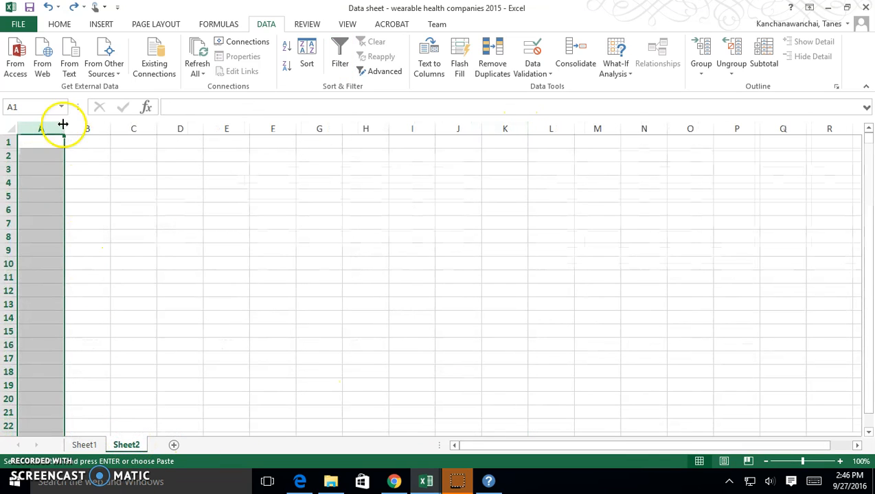
right_click(32, 154)
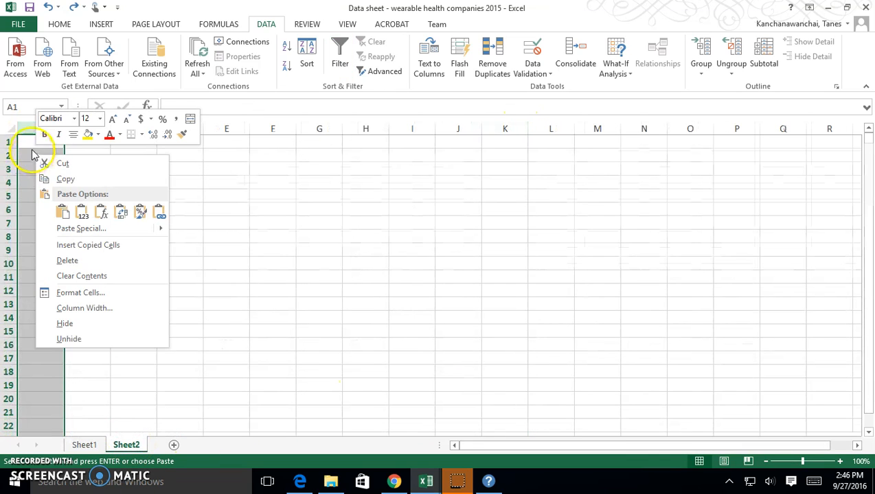
left_click(63, 211)
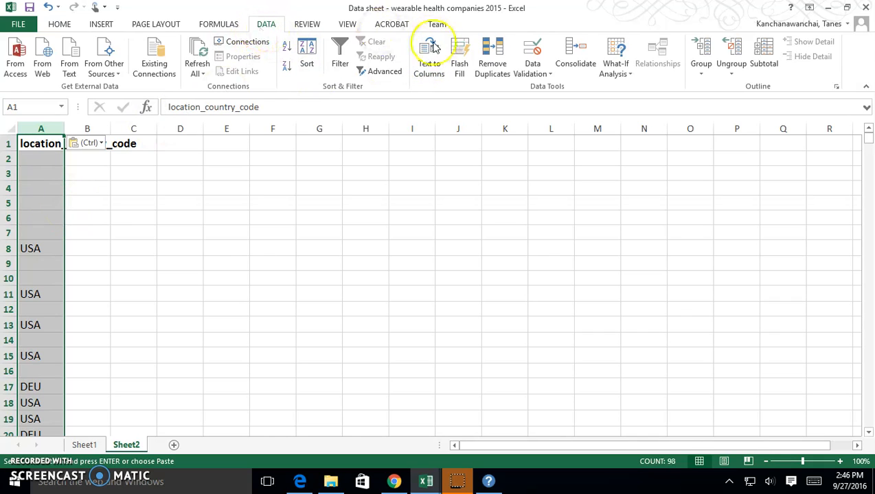
Remove the duplicate values from column A of Sheet2, leaving the headers option off.
left_click(493, 58)
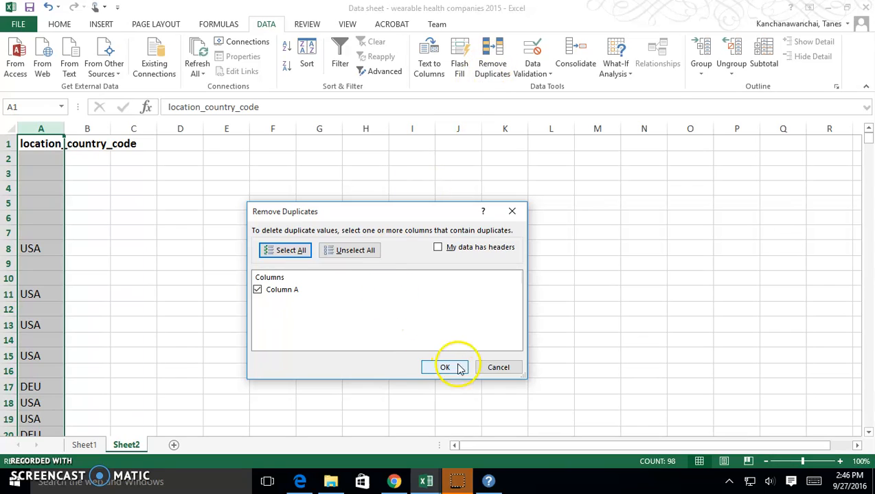
left_click(462, 369)
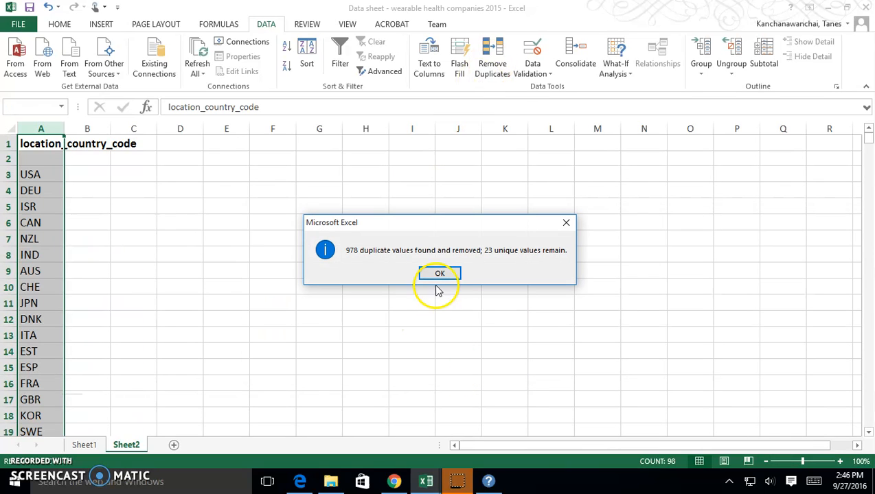
left_click(440, 275)
left_click(439, 328)
Sort the country codes in column A of Sheet2 from A to Z.
left_click_drag(31, 161, 47, 391)
scroll(456, 252, "up", 2)
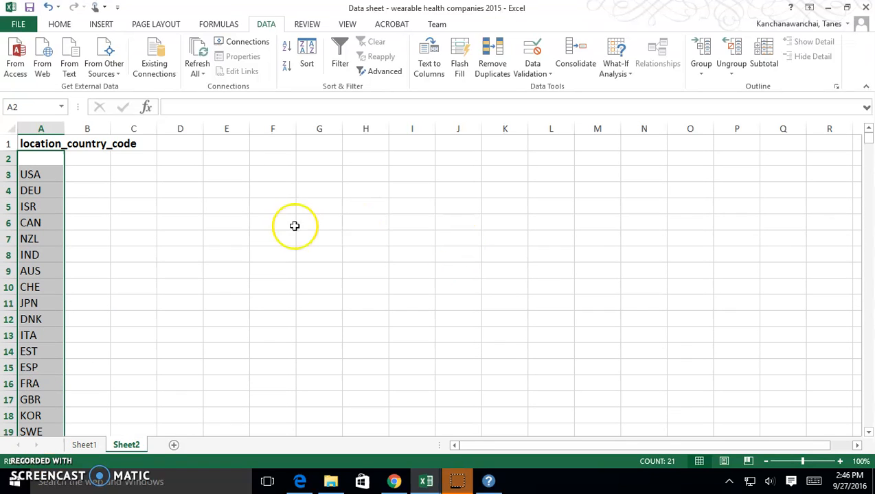
right_click(50, 230)
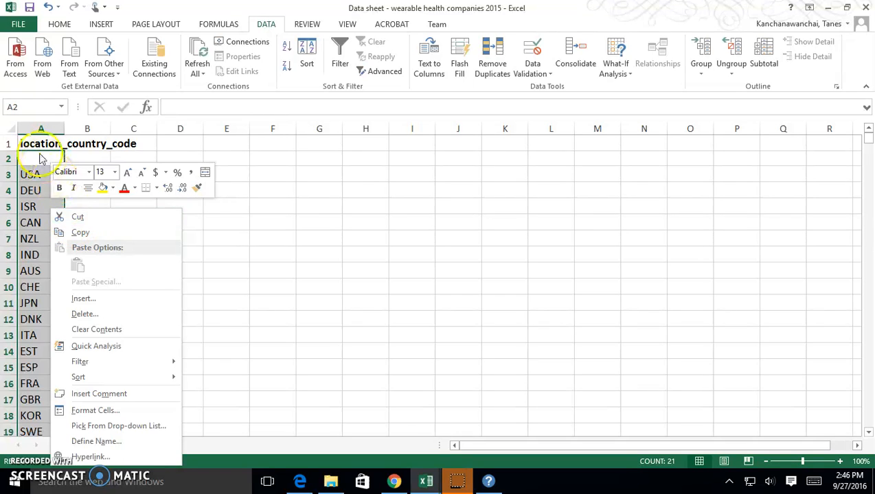
left_click(41, 129)
left_click(40, 129)
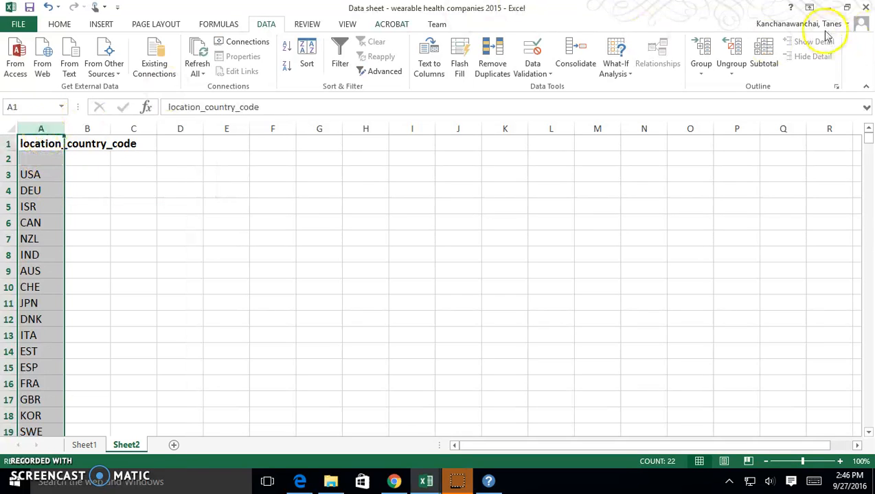
left_click(66, 26)
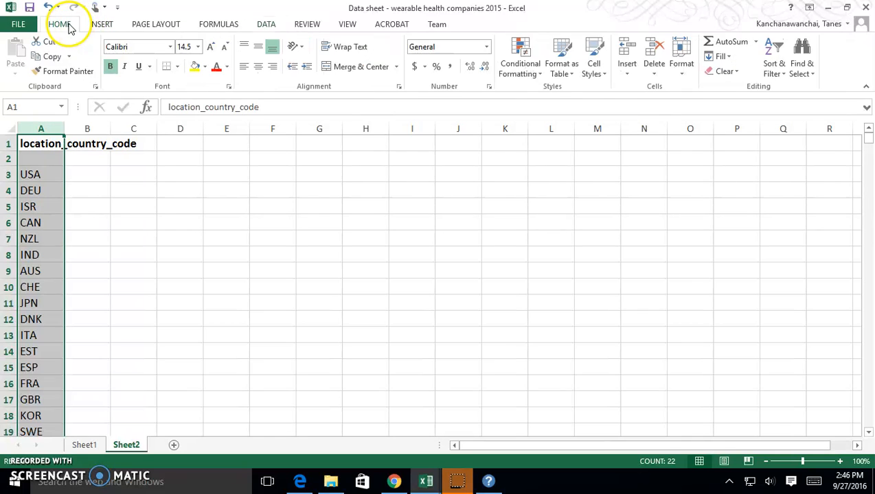
left_click(773, 63)
left_click(789, 88)
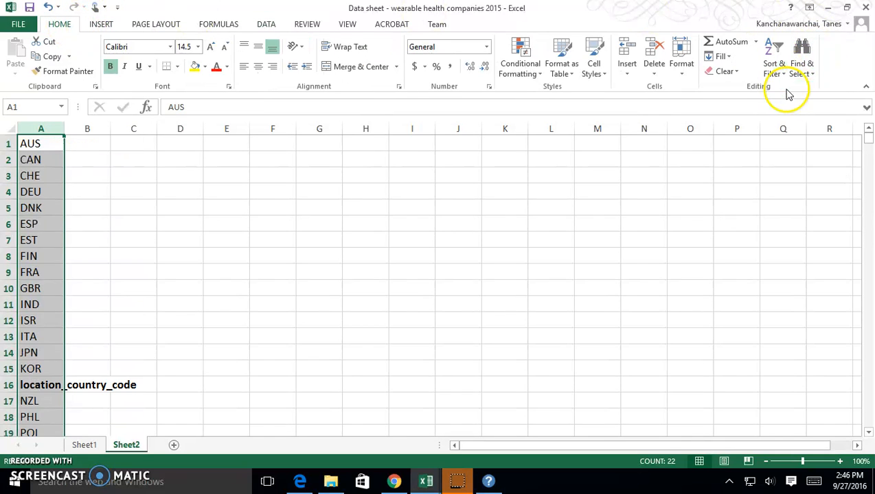
left_click(634, 287)
Delete row 16 of Sheet2, which holds the location_country_code heading.
left_click(8, 385)
right_click(8, 387)
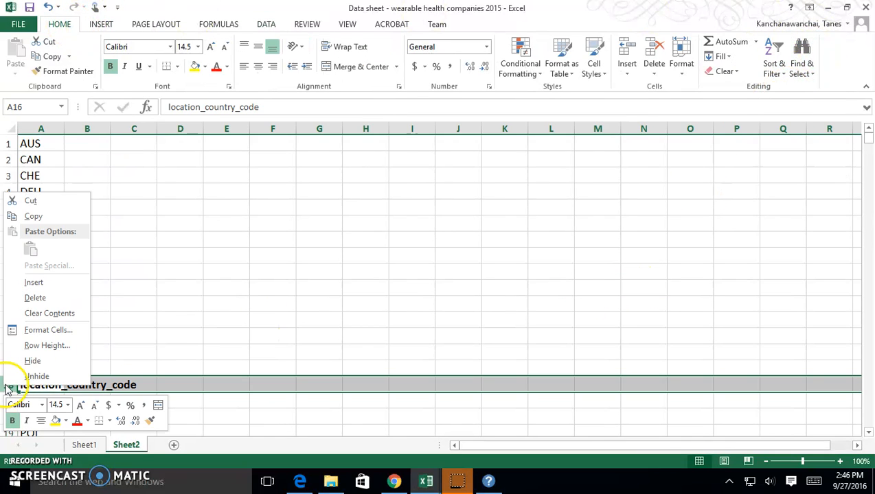
left_click(35, 297)
left_click(273, 320)
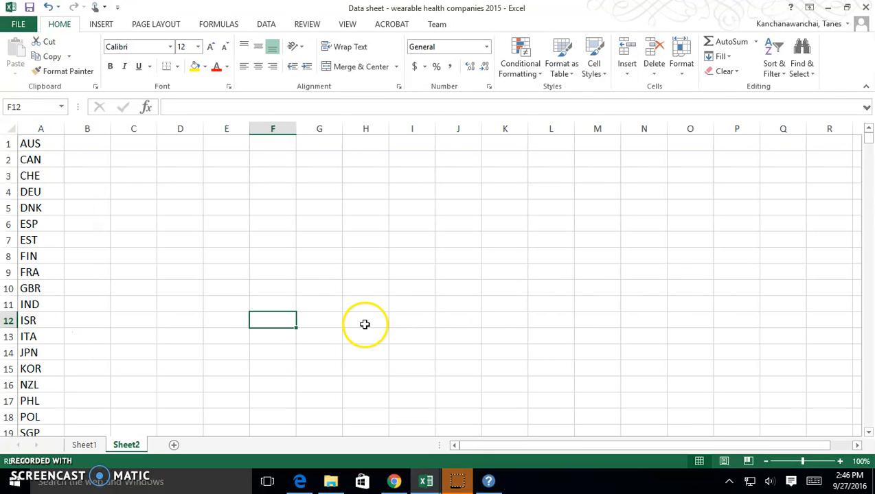
Copy the list of country codes in cells A1 to A22 of Sheet2.
scroll(357, 324, "down", 6)
scroll(481, 324, "up", 3)
left_click(30, 334)
left_click_drag(30, 334, 31, 144)
right_click(33, 145)
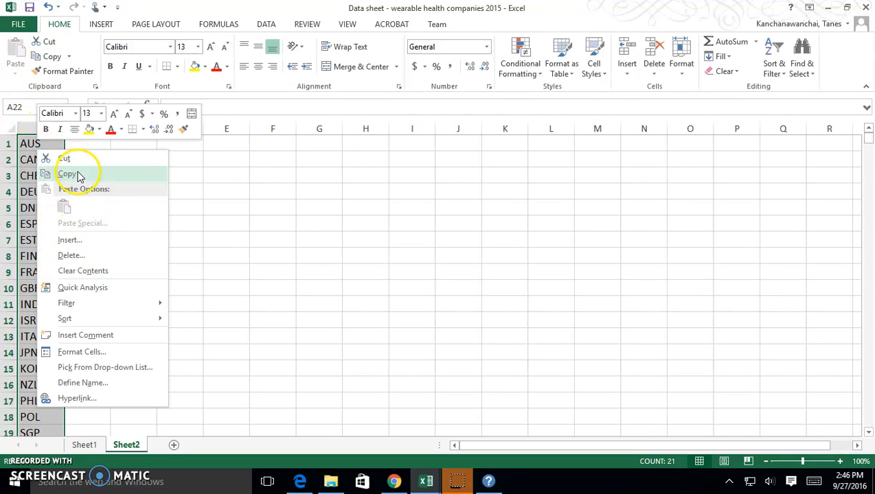
left_click(315, 379)
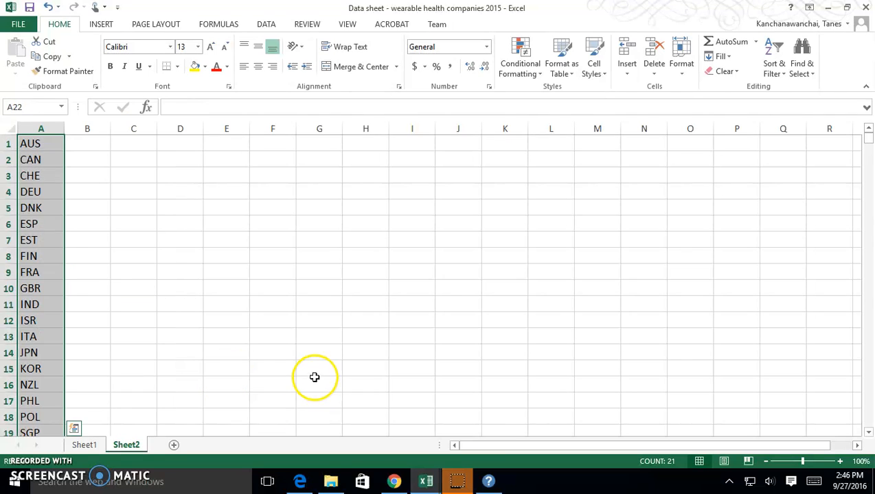
right_click(49, 144)
left_click(75, 169)
scroll(230, 260, "down", 4)
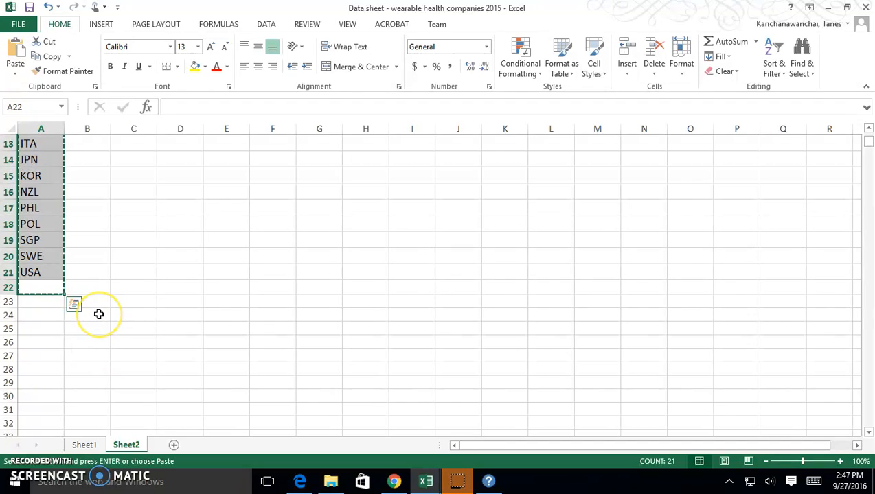
scroll(99, 315, "up", 4)
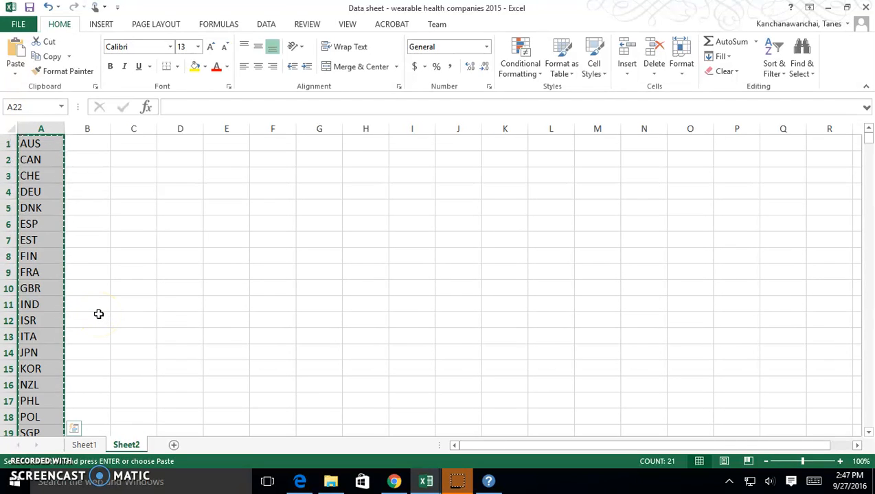
Paste the copied country codes into Sheet1 starting at cell L2, overwriting the USA entry there.
left_click(85, 445)
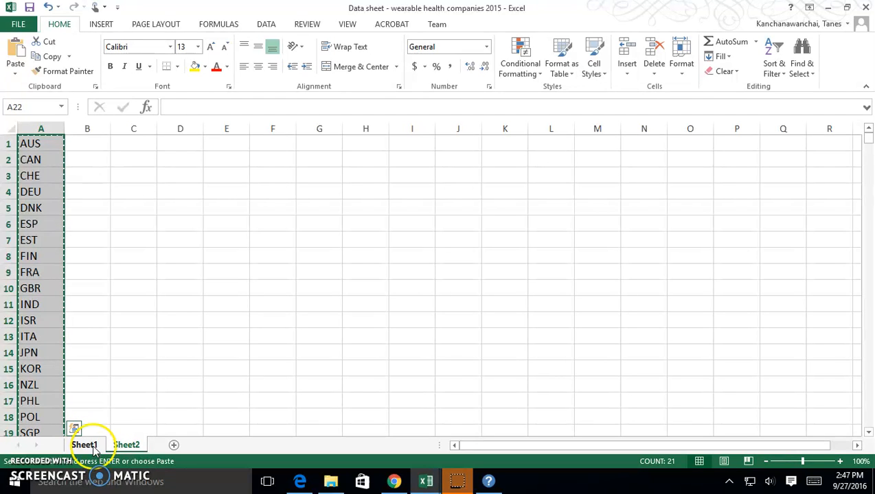
left_click(125, 445)
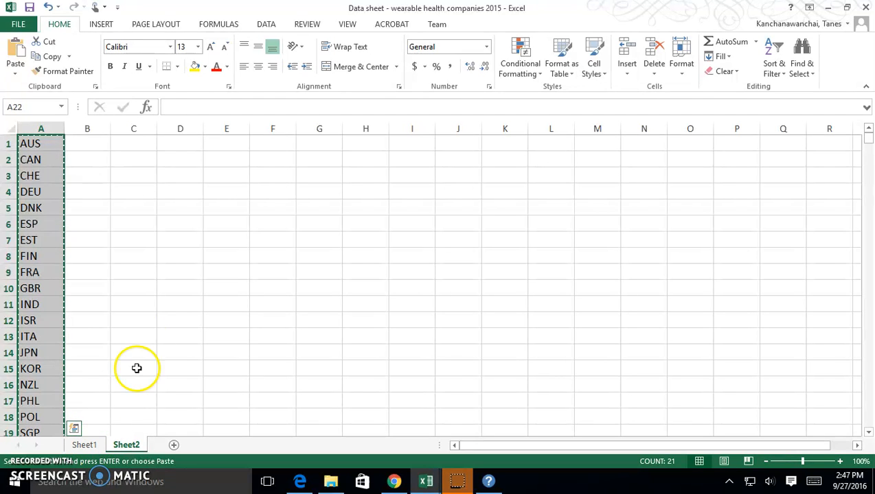
left_click(85, 446)
left_click(672, 159)
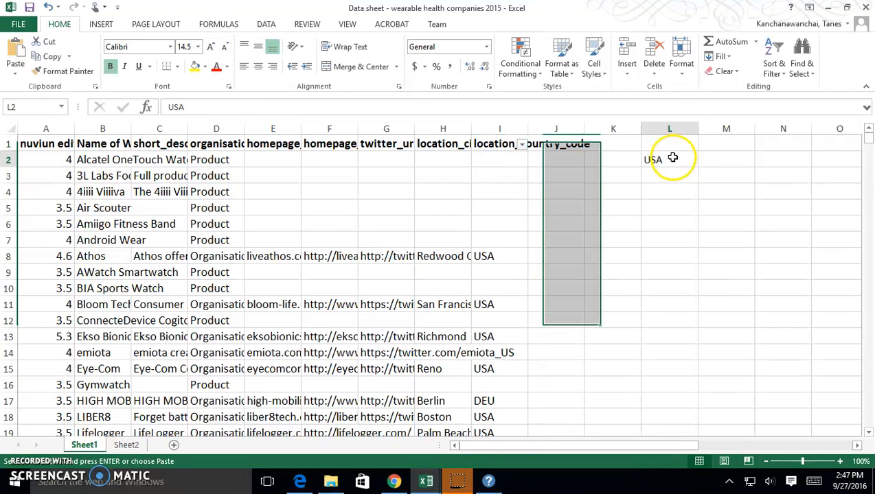
key("ctrl+v")
left_click(753, 269)
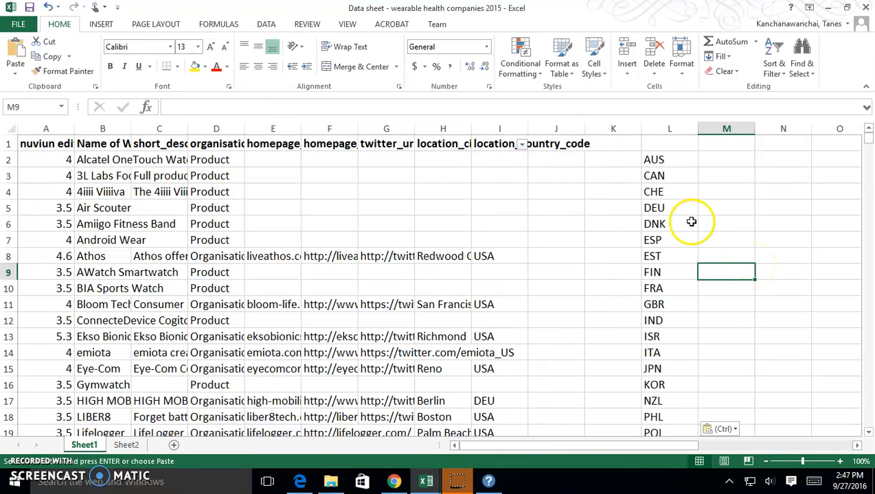
Enter =COUNTIF(I:I,L2) in cell M2 to count how often the AUS code occurs in column I.
left_click(718, 158)
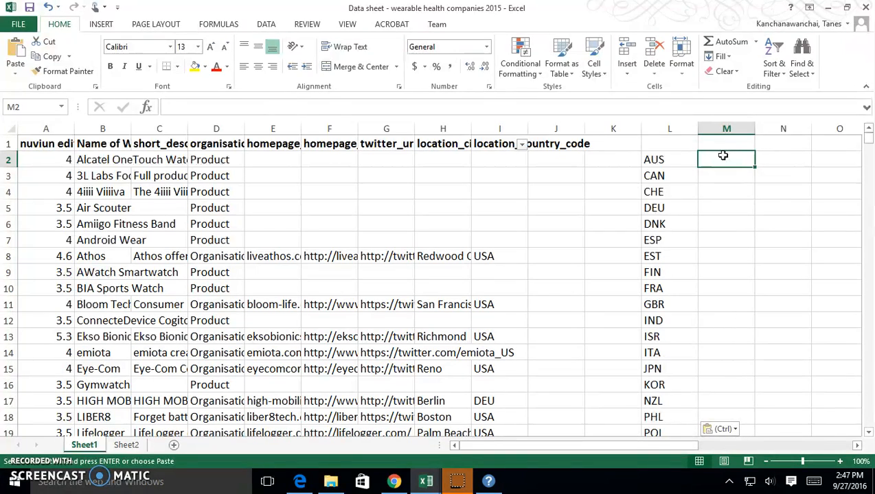
type("=COUNT")
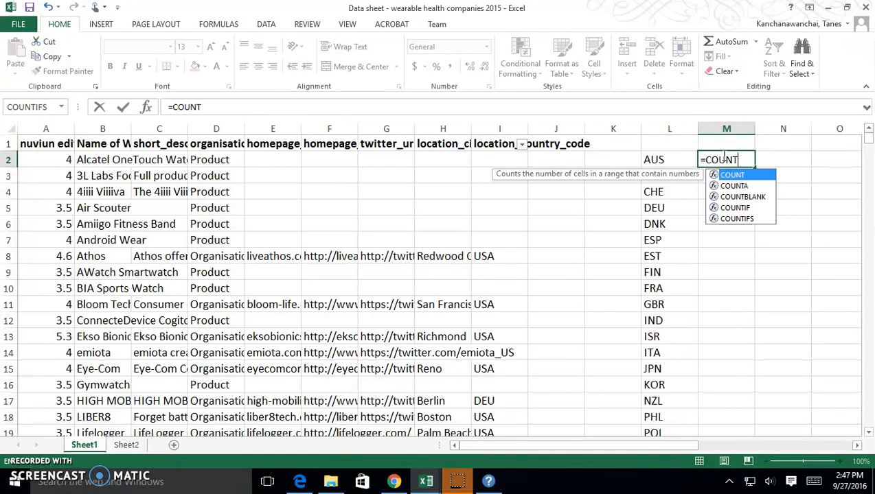
type("IF")
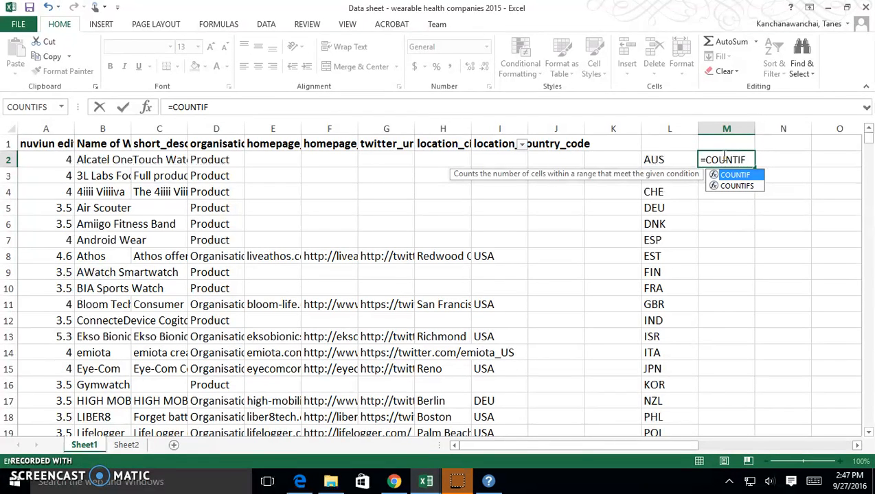
type("(I:I")
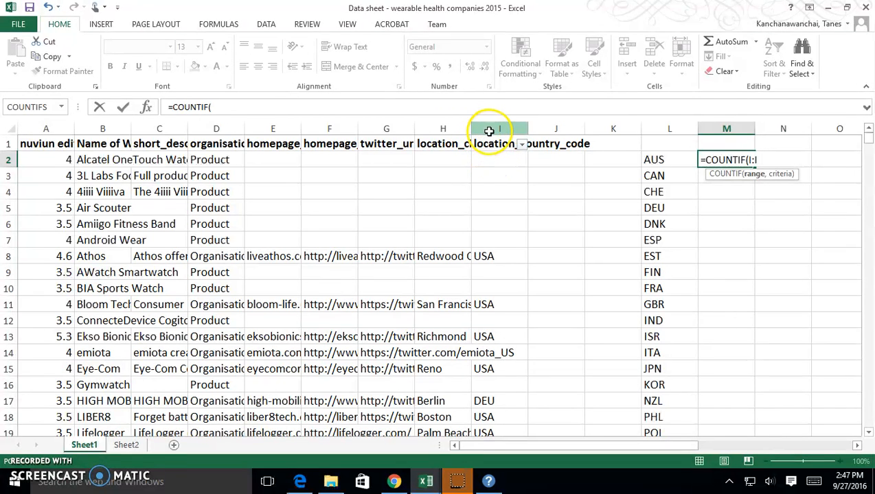
left_click(488, 130)
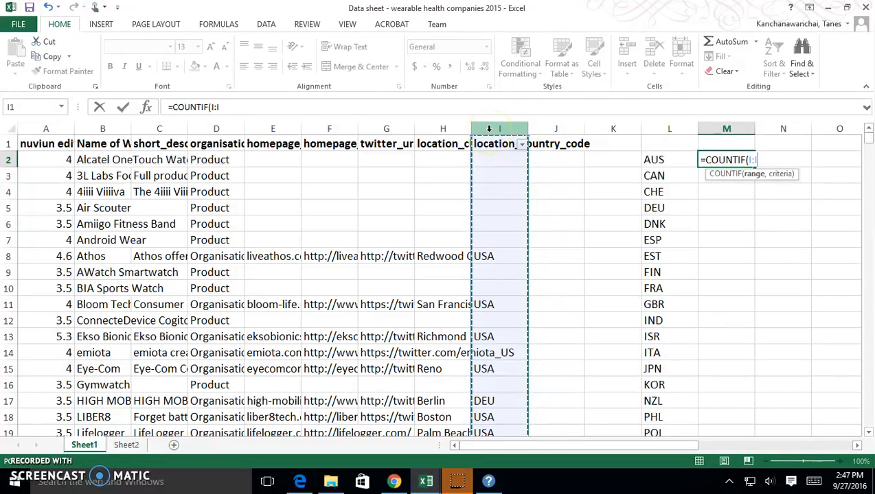
type(",")
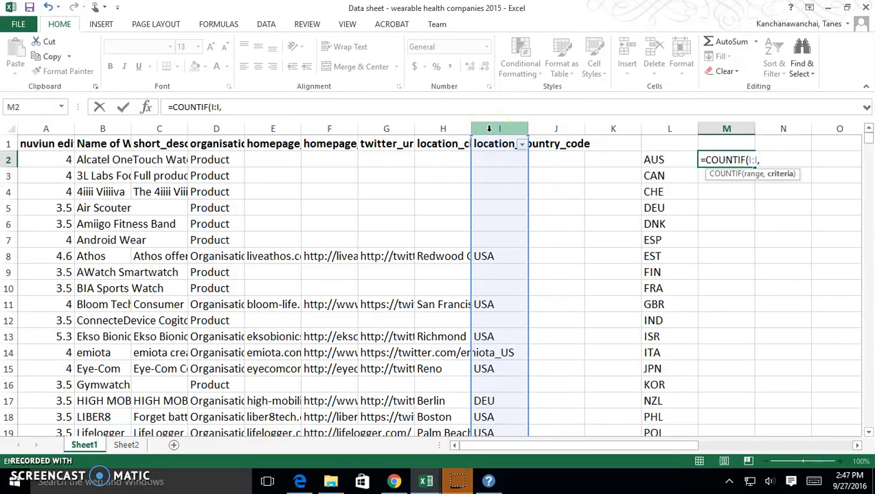
left_click(674, 158)
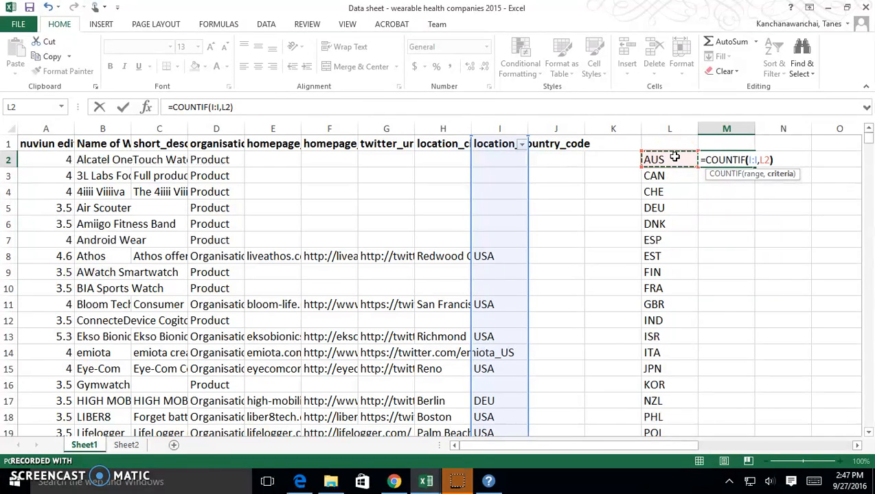
key("Return")
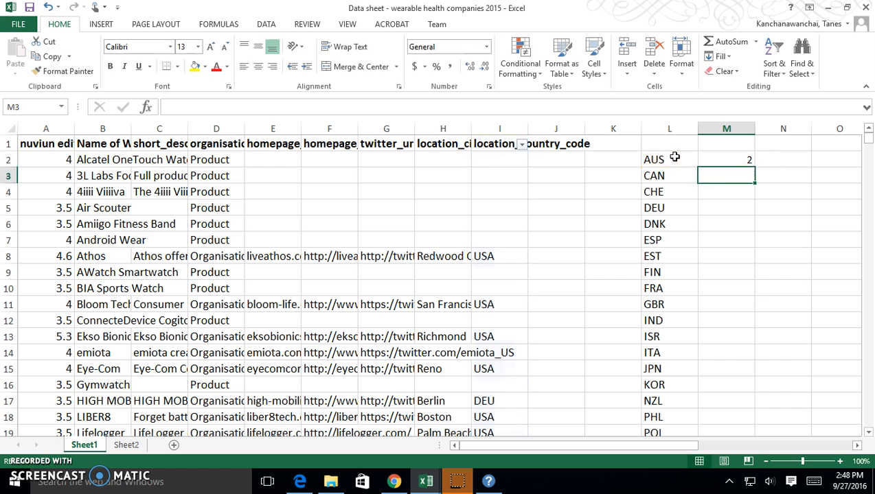
Fill the COUNTIF formula from M2 down to M22 and check the count beside USA.
left_click(713, 149)
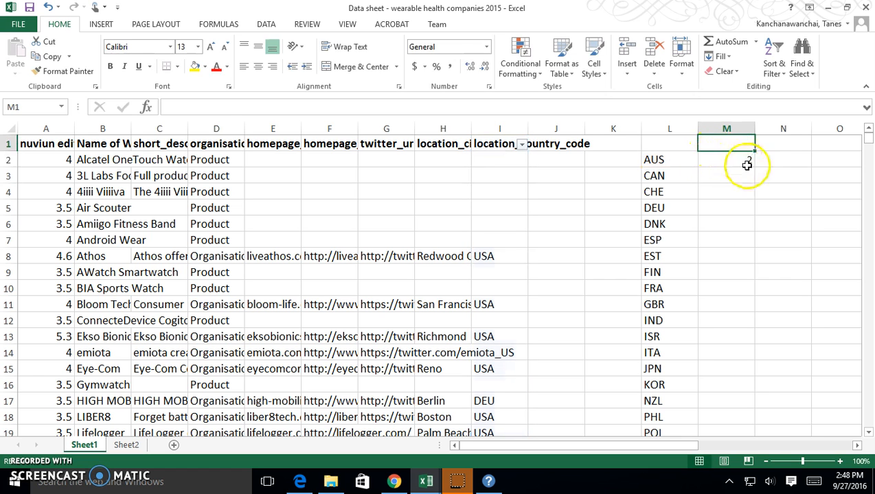
left_click(748, 164)
left_click_drag(755, 167, 739, 407)
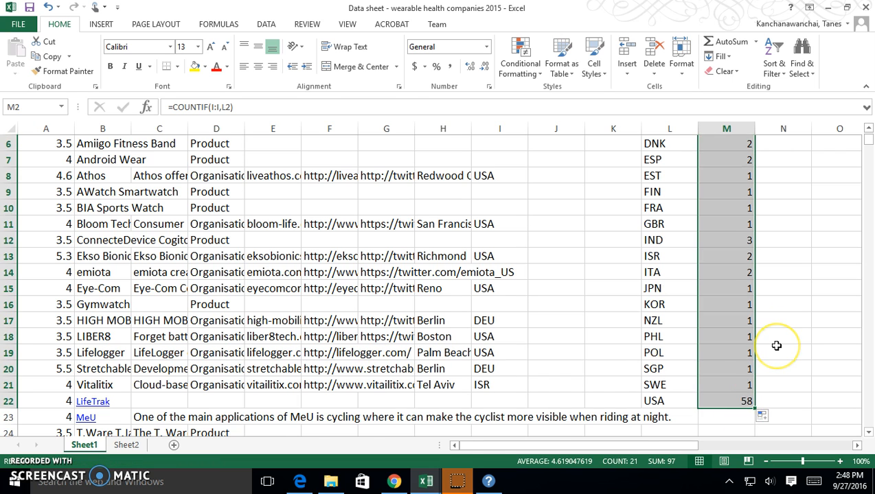
scroll(776, 346, "up", 2)
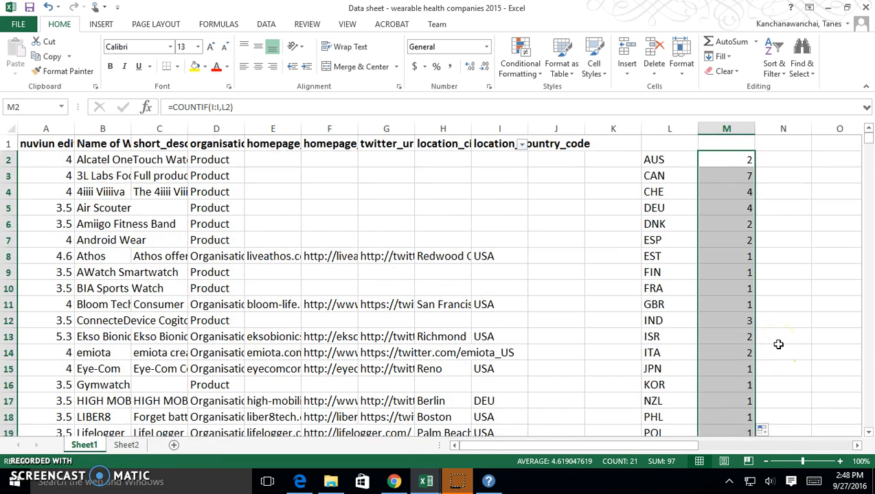
scroll(778, 344, "down", 3)
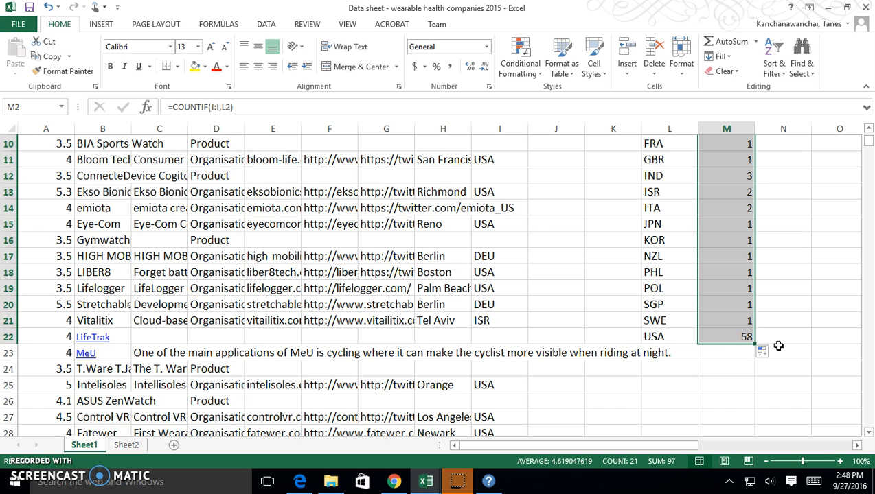
left_click(738, 335)
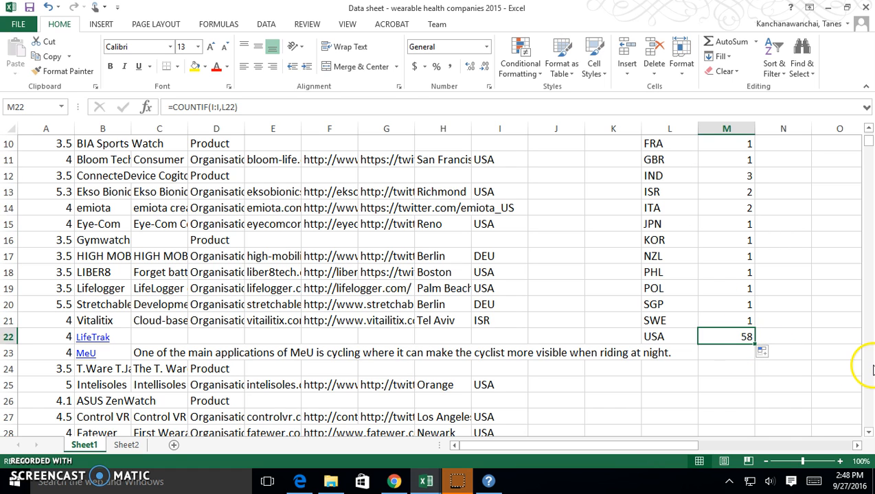
scroll(765, 364, "up", 3)
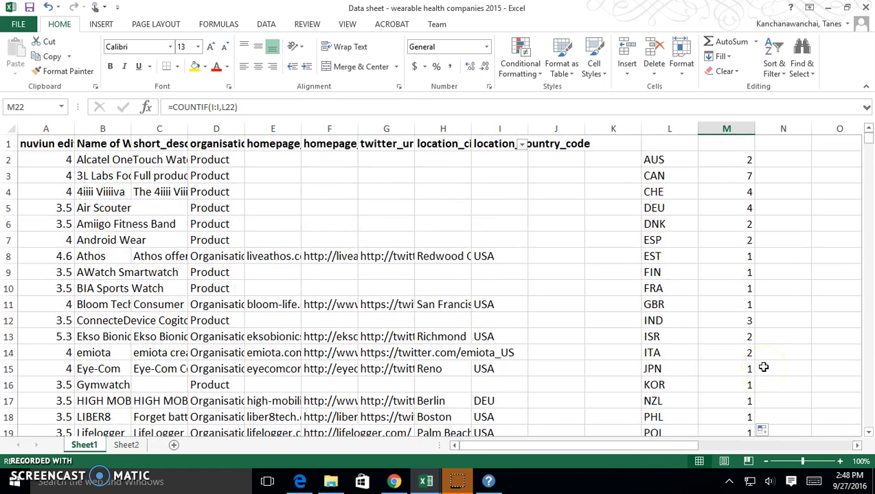
Try to extend the COUNTIF formula one row below USA into M23, and undo that fill.
scroll(759, 367, "down", 5)
left_click(757, 249)
left_click_drag(755, 248, 755, 264)
left_click(754, 301)
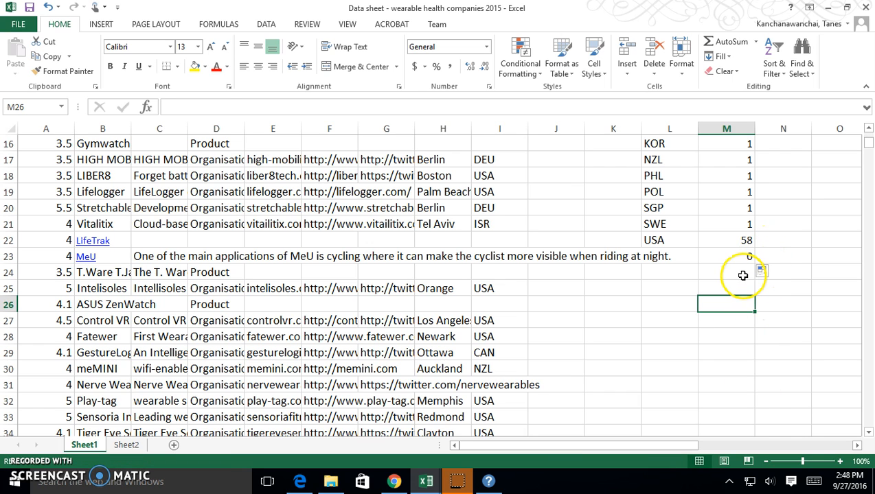
key("ctrl+z")
scroll(760, 263, "up", 5)
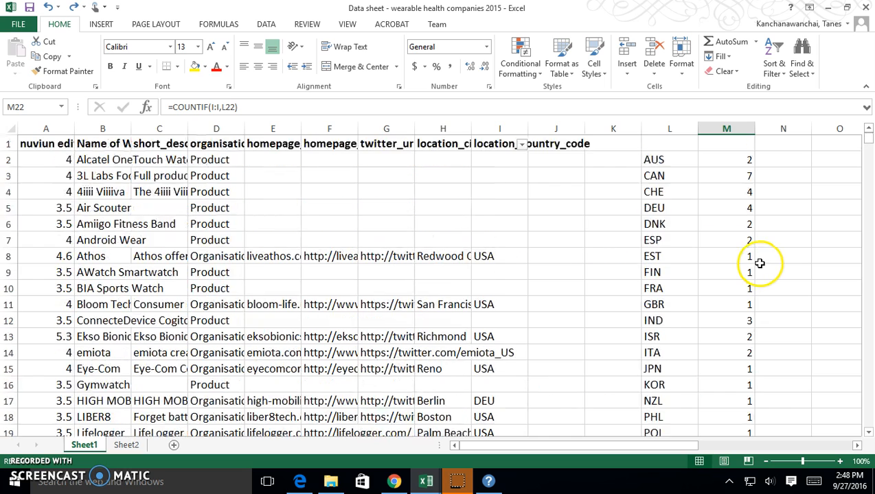
Fill the COUNTIF formula from M2 down to M23 and inspect the extra cell in row 23.
left_click(726, 162)
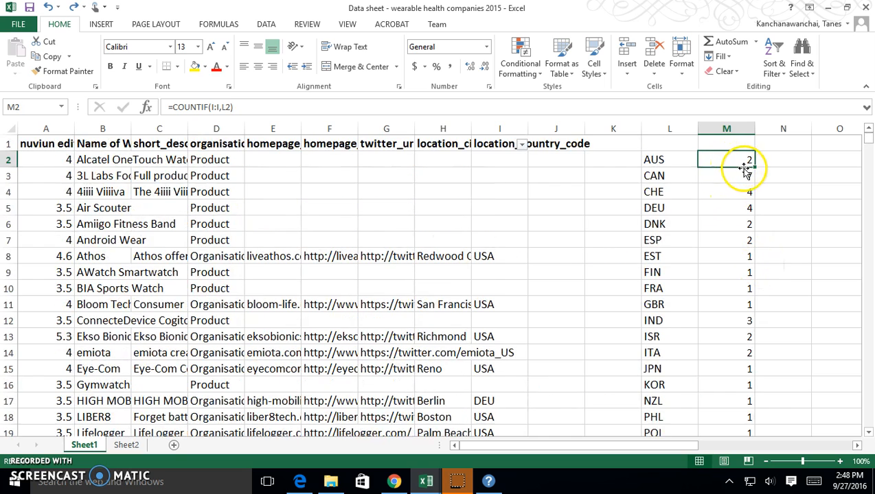
left_click_drag(754, 169, 754, 426)
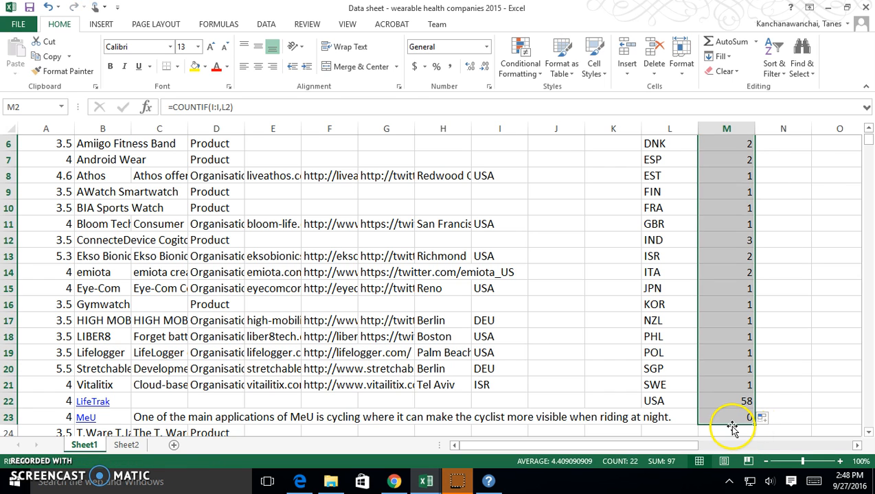
left_click(729, 419)
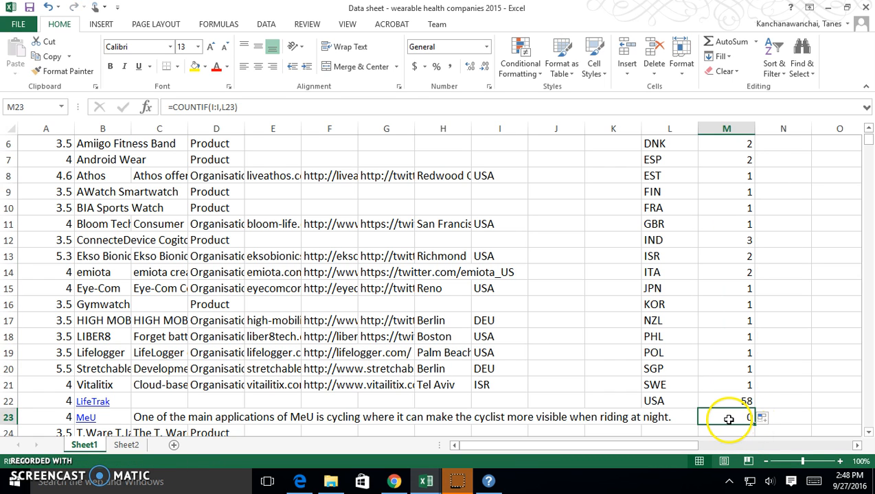
left_click(688, 424)
left_click(730, 417)
scroll(741, 415, "up", 2)
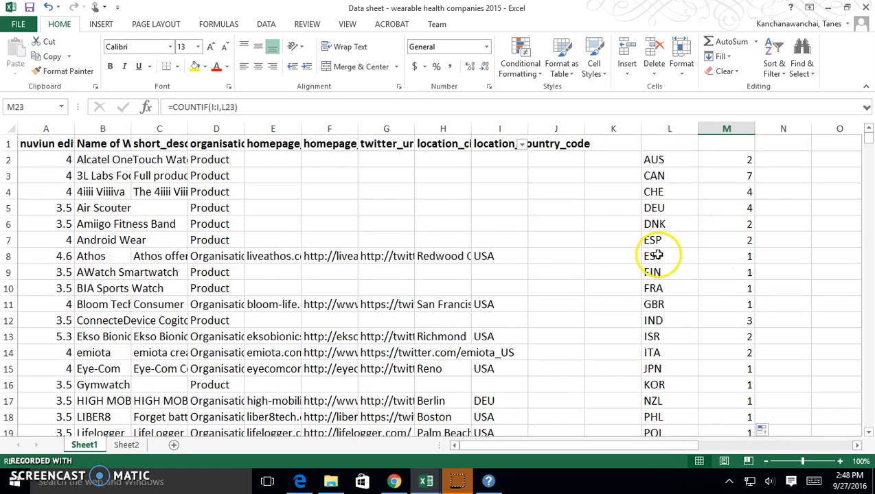
Check the AUS count by filtering the location_country_code column to AUS only, and restore all rows.
left_click(500, 257)
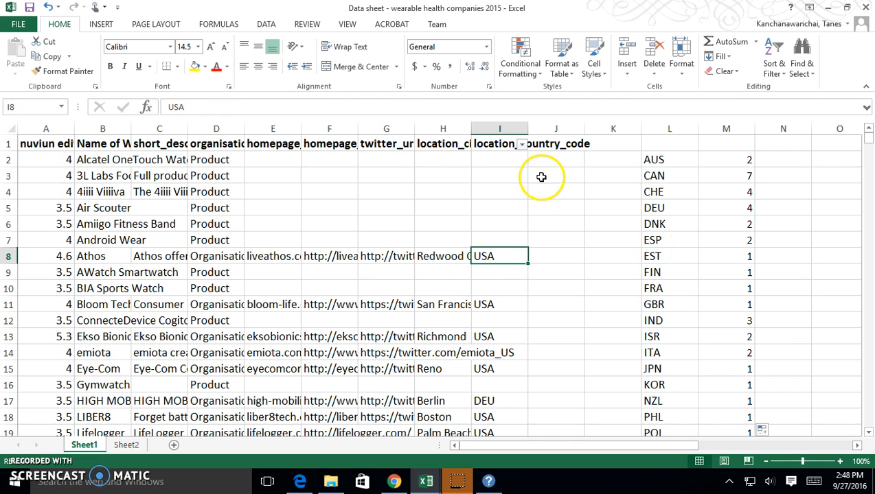
left_click(746, 162)
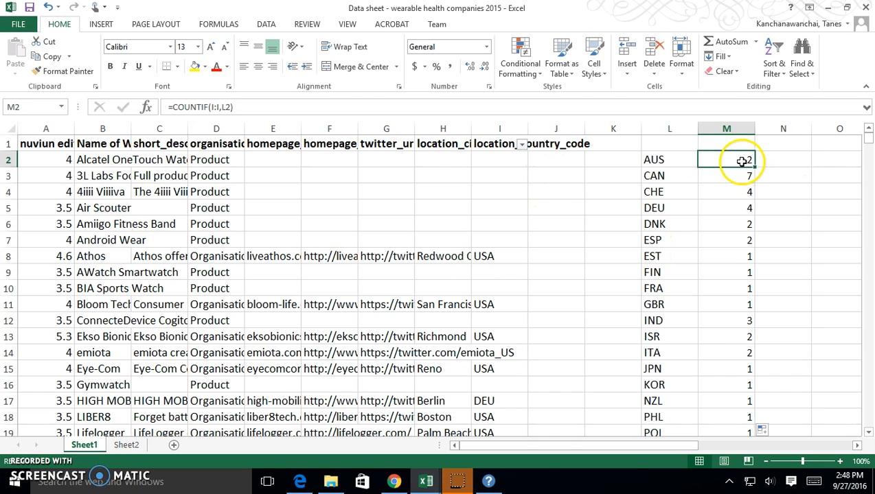
left_click(522, 145)
left_click(395, 270)
left_click(397, 280)
left_click(445, 388)
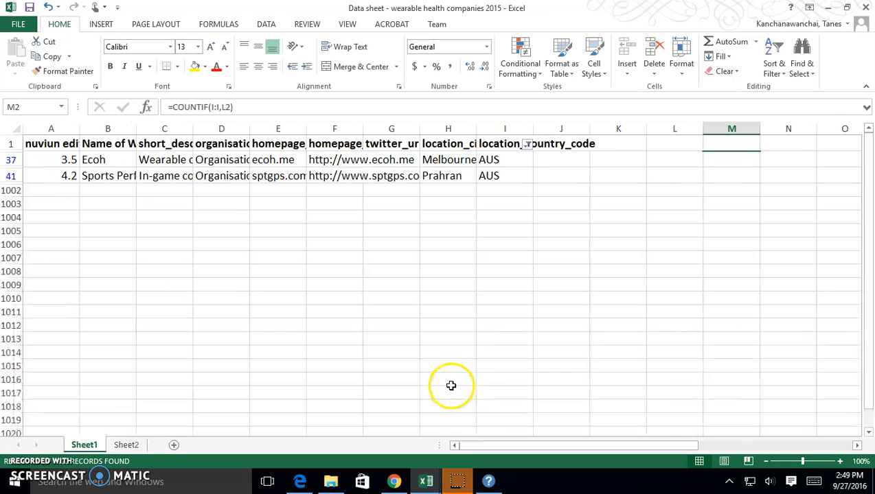
left_click(527, 145)
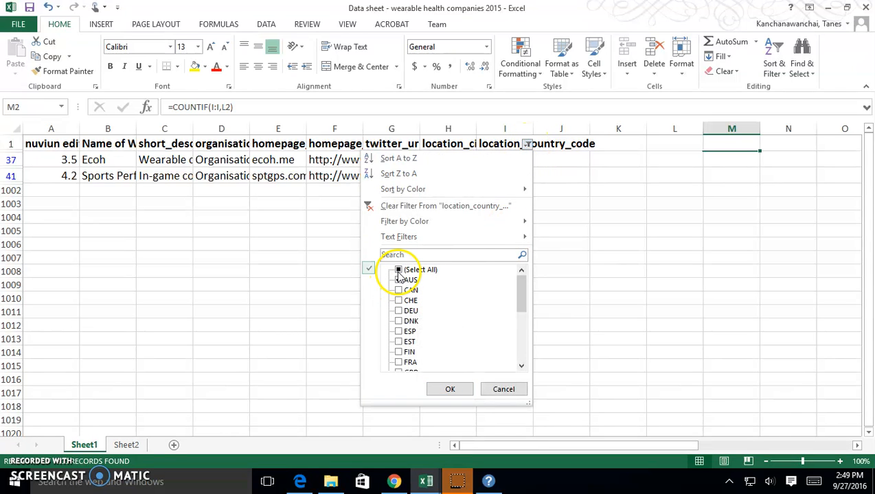
left_click(450, 390)
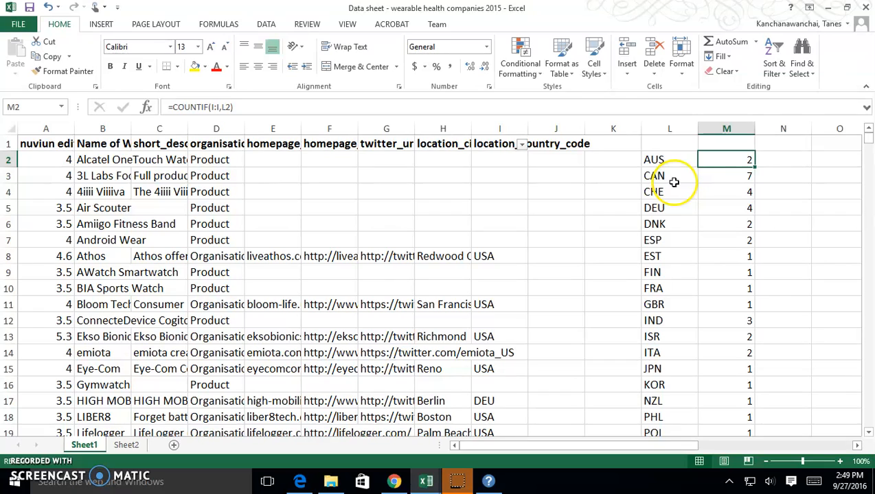
Filter the location_country_code column to CAN only to check that country's count.
left_click(522, 145)
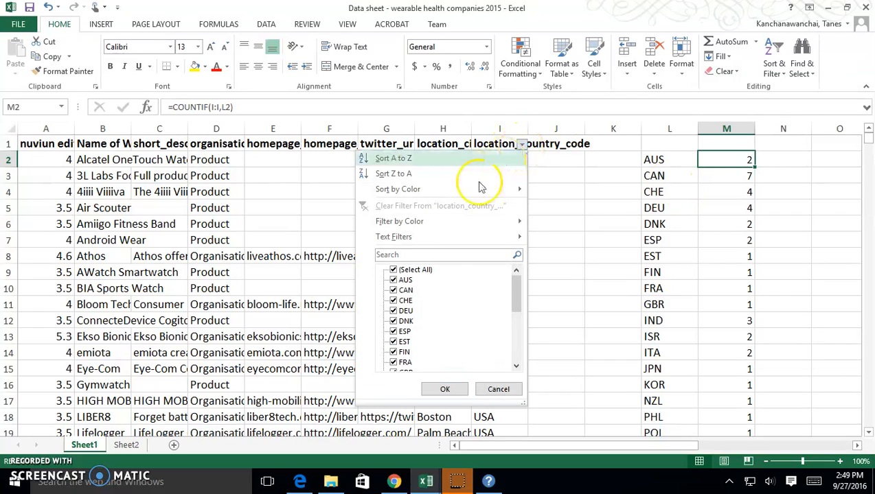
left_click(393, 270)
left_click(393, 289)
left_click(444, 390)
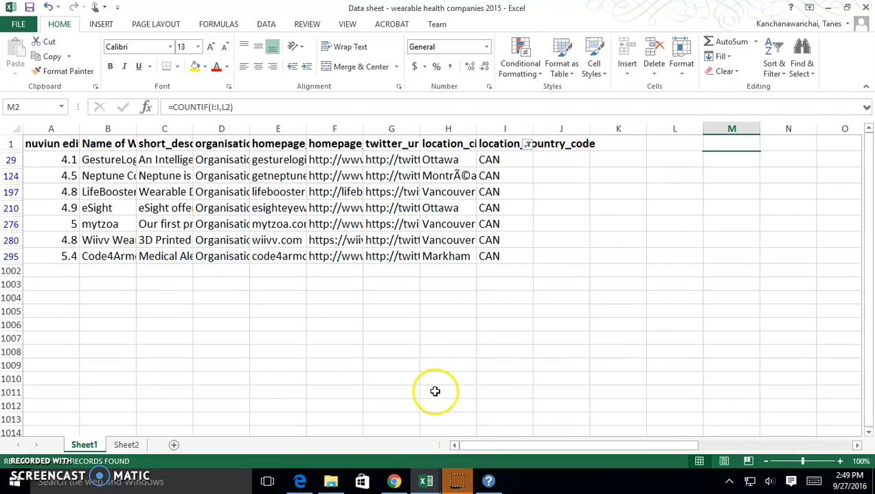
Restore all rows in the location_country_code filter and review the country counts beside the data in columns L and M.
left_click(526, 145)
left_click(410, 271)
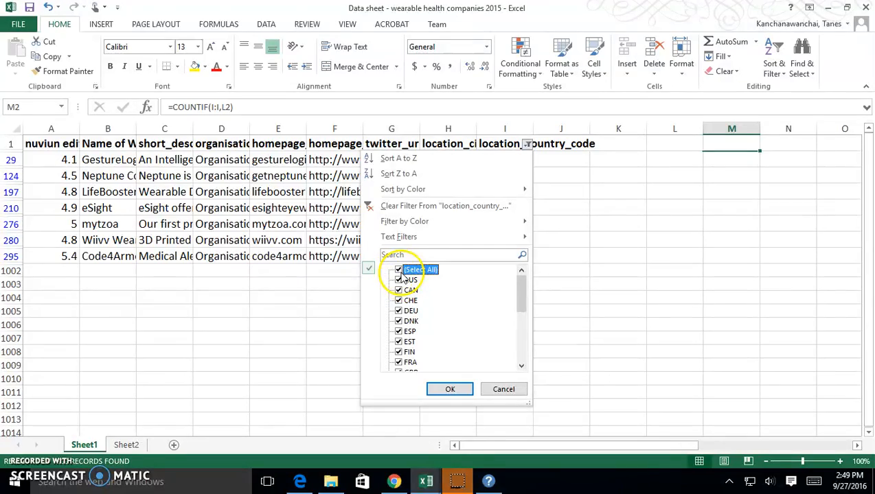
left_click(450, 389)
left_click(816, 259)
scroll(815, 258, "down", 4)
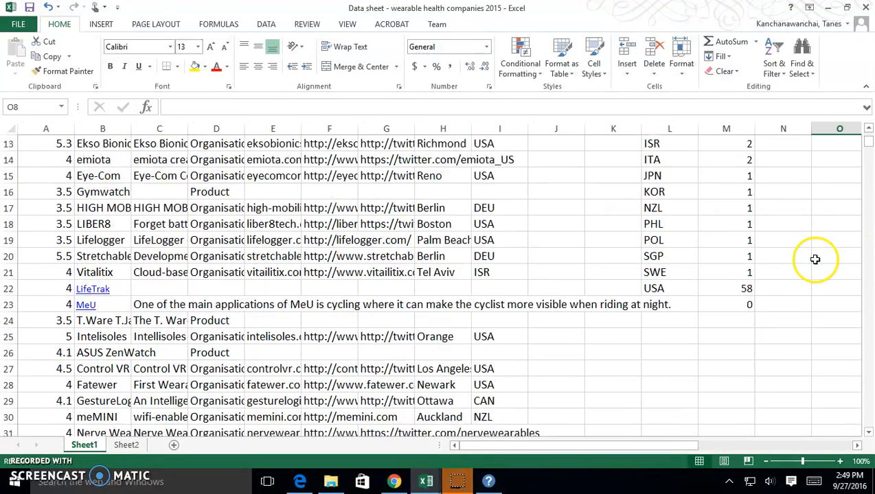
scroll(813, 252, "up", 4)
left_click_drag(660, 162, 724, 175)
left_click(729, 162)
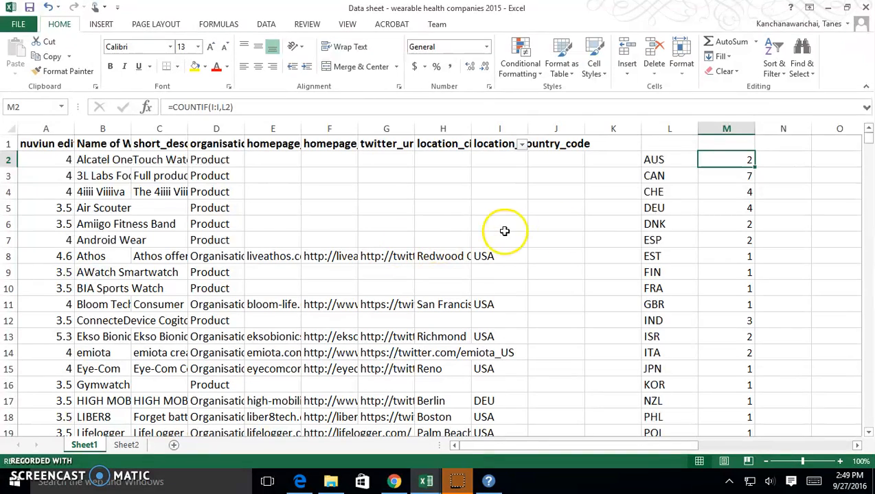
left_click(556, 161)
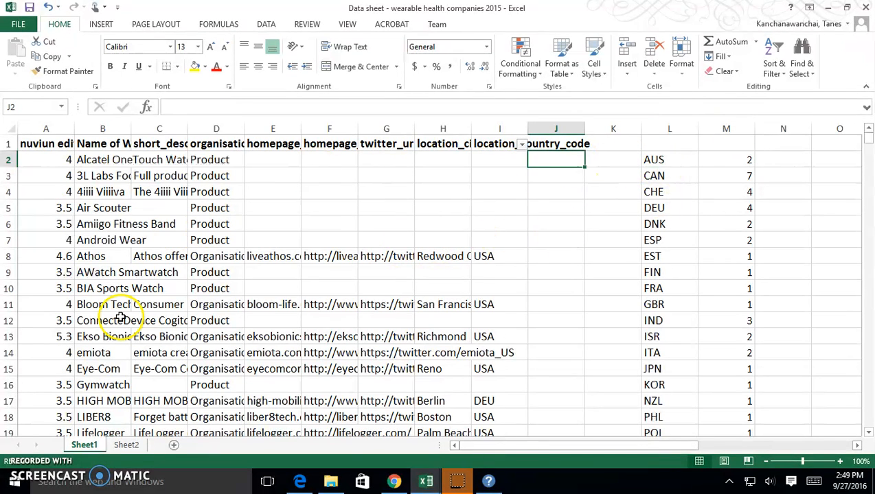
Rename Sheet1 as DATA and Sheet2 as REPORT, and place the REPORT sheet before DATA.
double_click(85, 445)
type("dA")
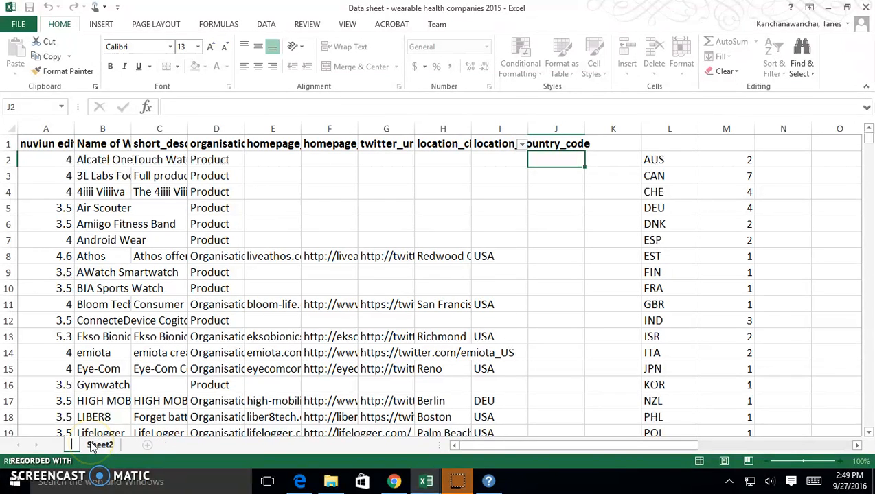
left_click(116, 447)
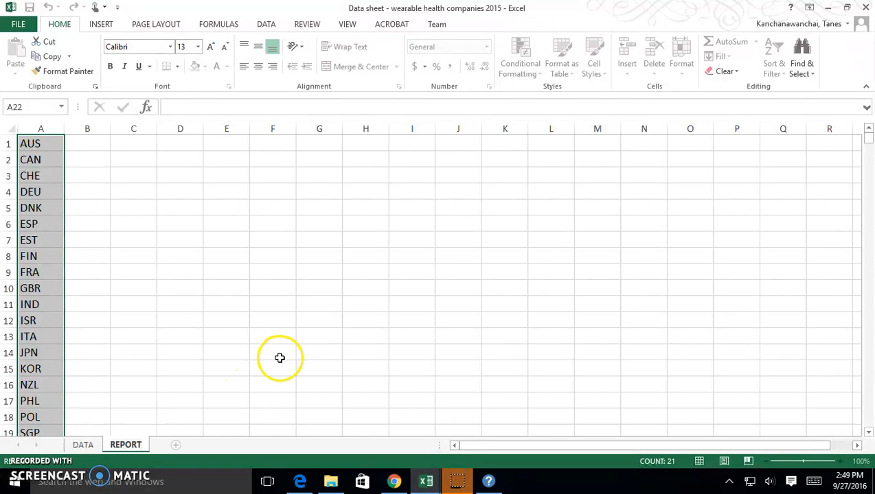
left_click(280, 357)
left_click_drag(71, 438, 86, 443)
Delete columns L and M, holding the country codes and counts, from the DATA sheet.
left_click(129, 444)
left_click(658, 219)
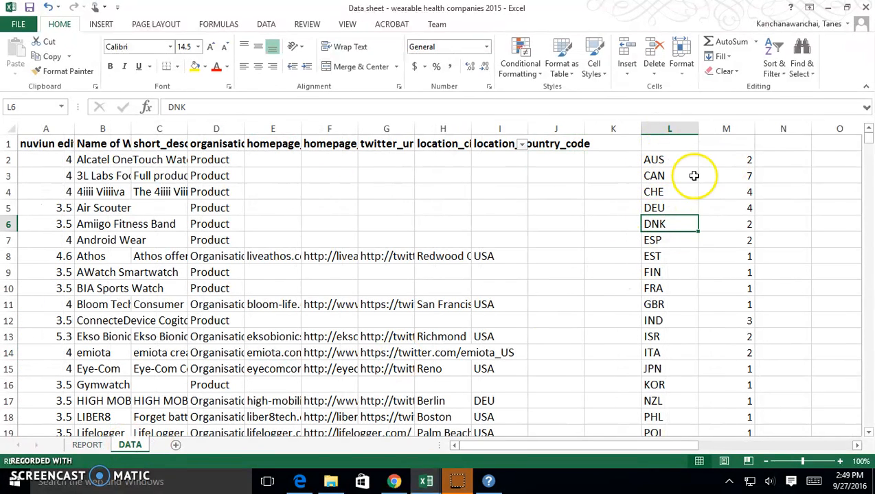
left_click_drag(672, 128, 701, 131)
right_click(702, 130)
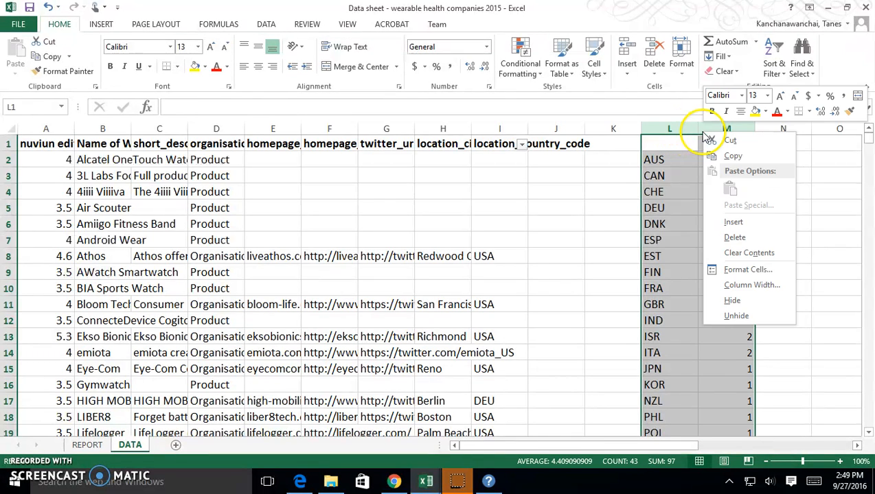
left_click(762, 238)
left_click(762, 238)
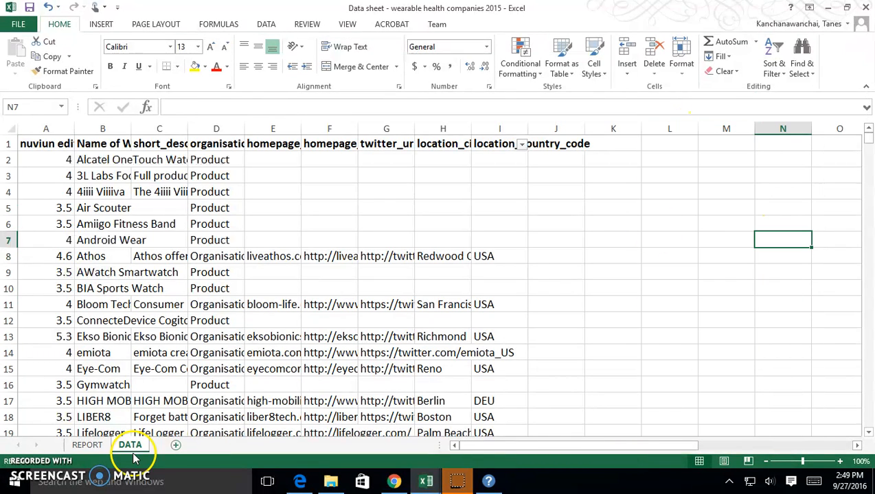
Insert a row above AUS on the REPORT sheet and enter the headers COUNTRY in A1 and COUNT in B1.
left_click(98, 449)
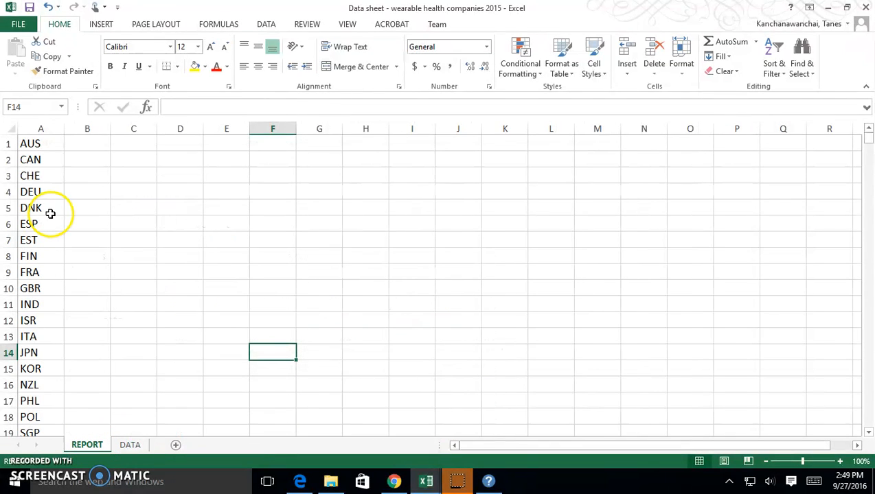
left_click(87, 130)
left_click(88, 140)
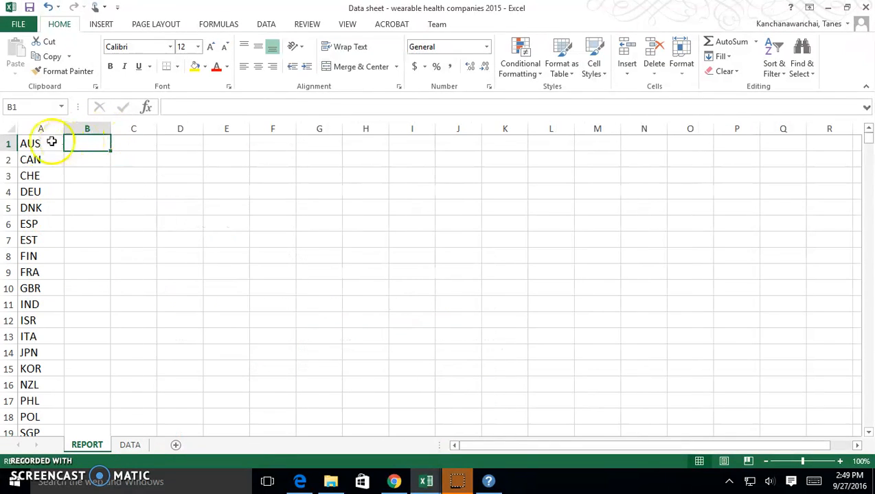
left_click(8, 144)
right_click(8, 144)
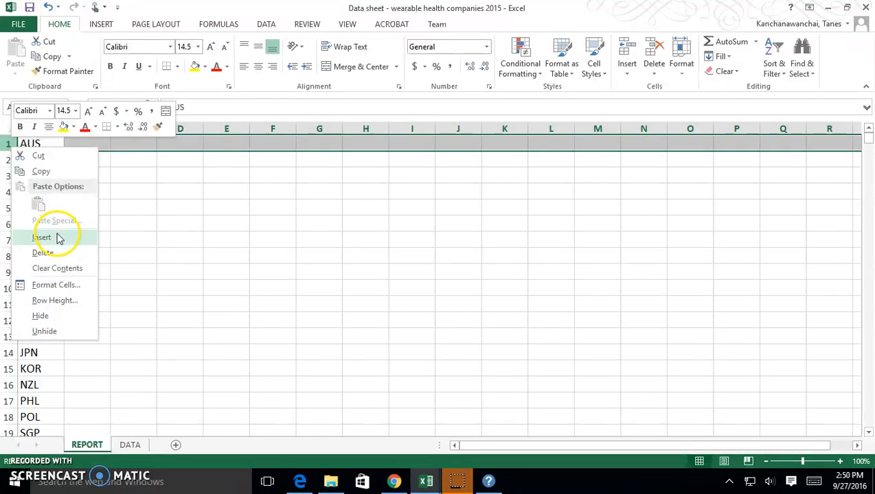
left_click(56, 237)
type("COUNTRY")
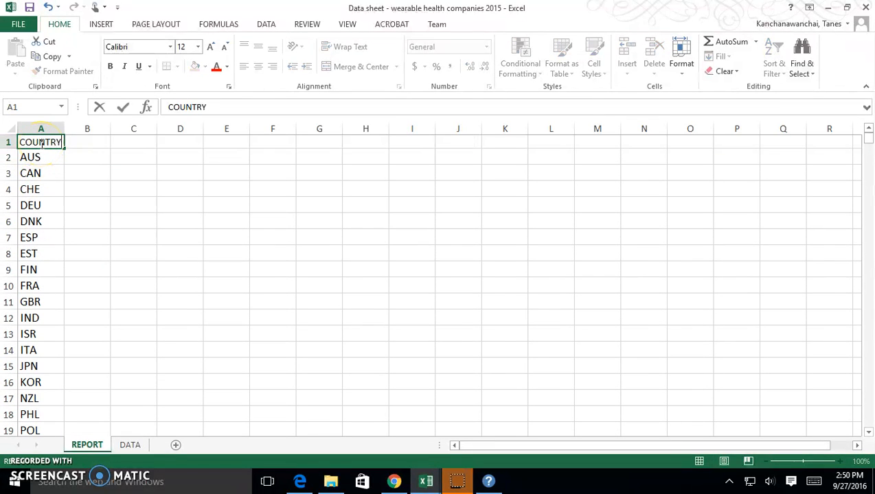
key("Tab")
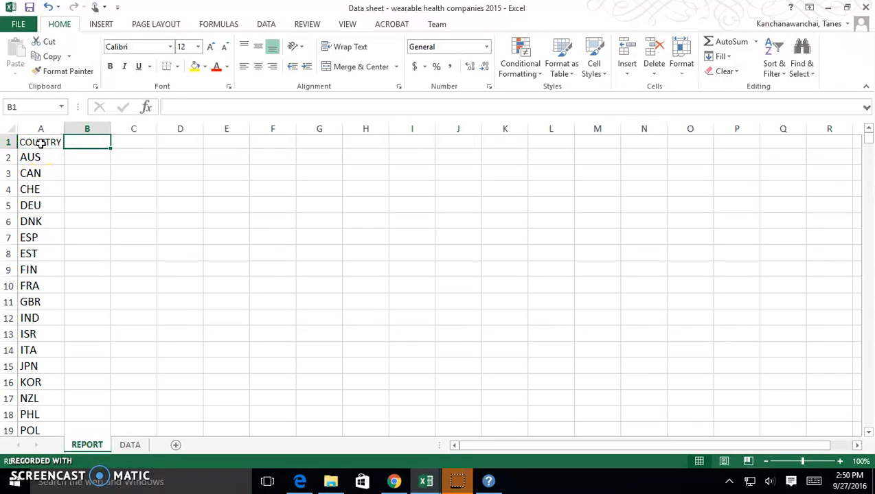
type("COUNT")
key("Return")
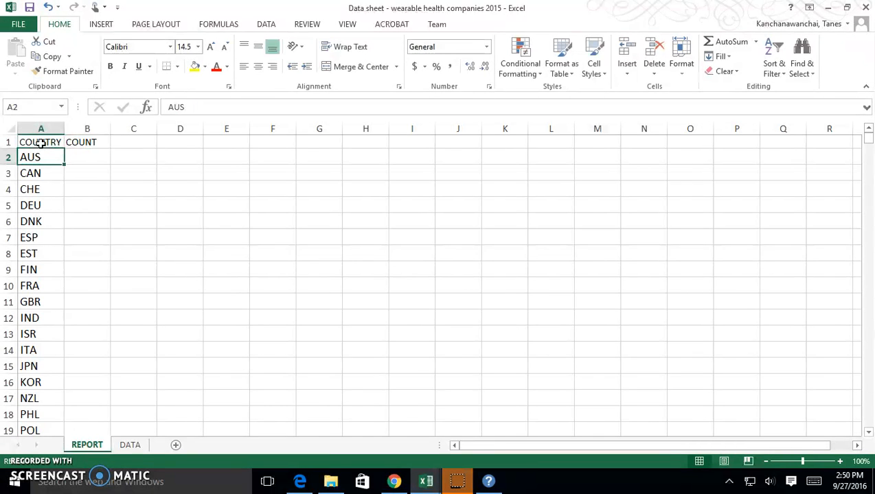
Enter =COUNTIF(DATA!I:I,REPORT!A2) in B2 of the REPORT sheet to count the AUS companies.
key("Right")
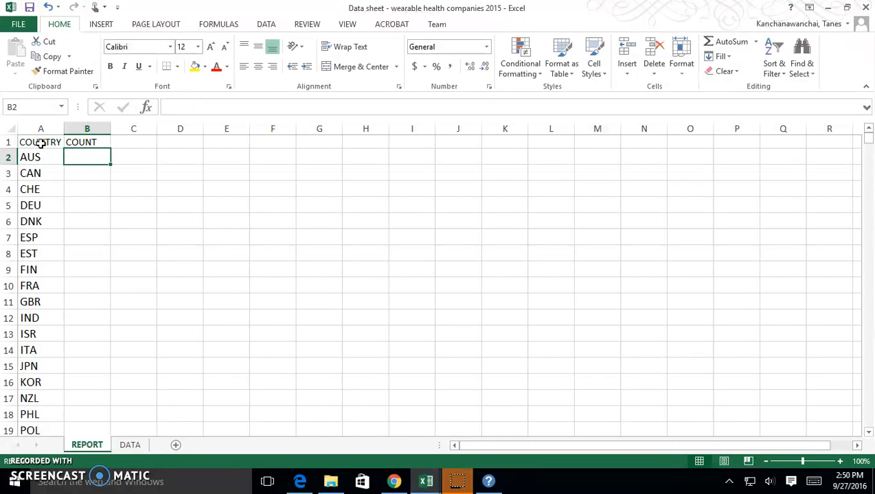
type("=")
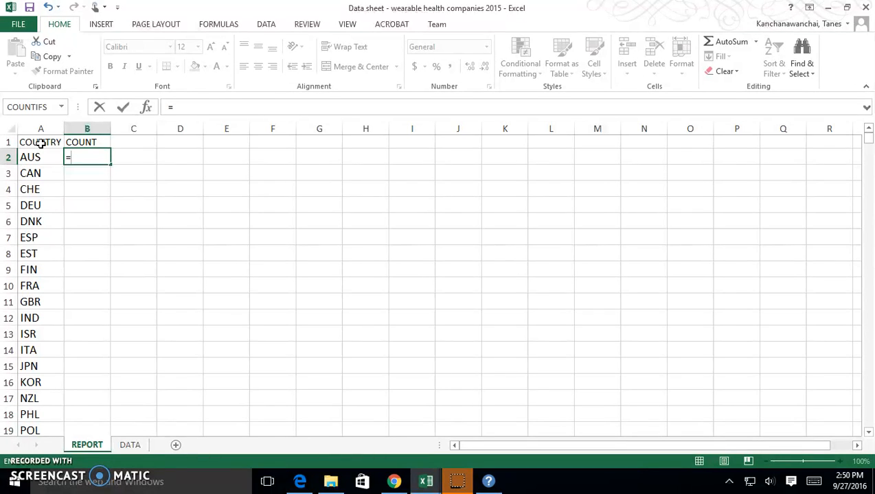
type("COUNTIF")
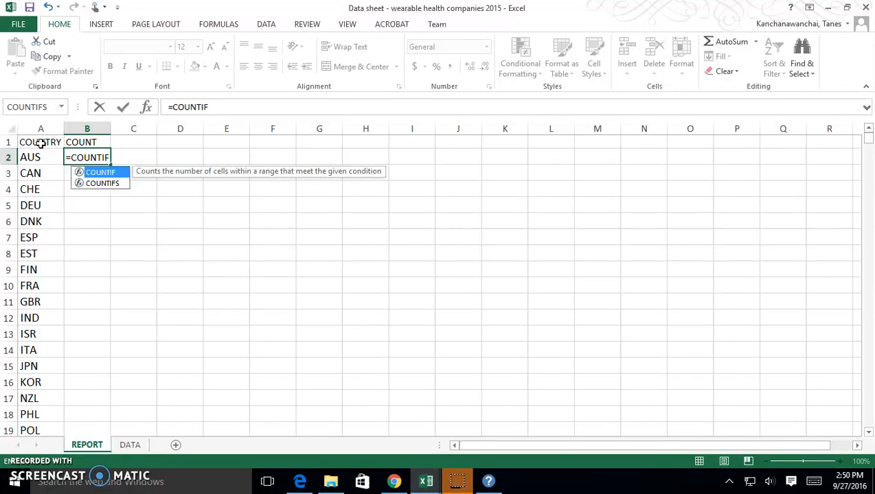
type("(")
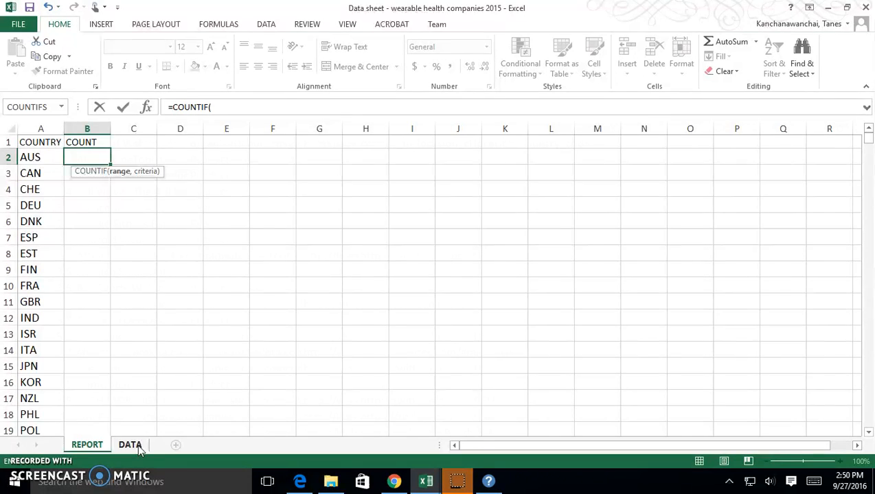
left_click(131, 445)
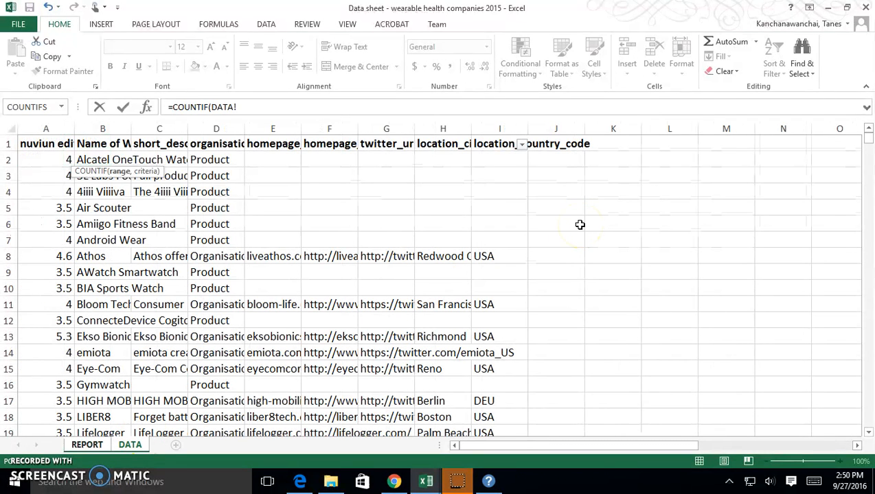
left_click(501, 129)
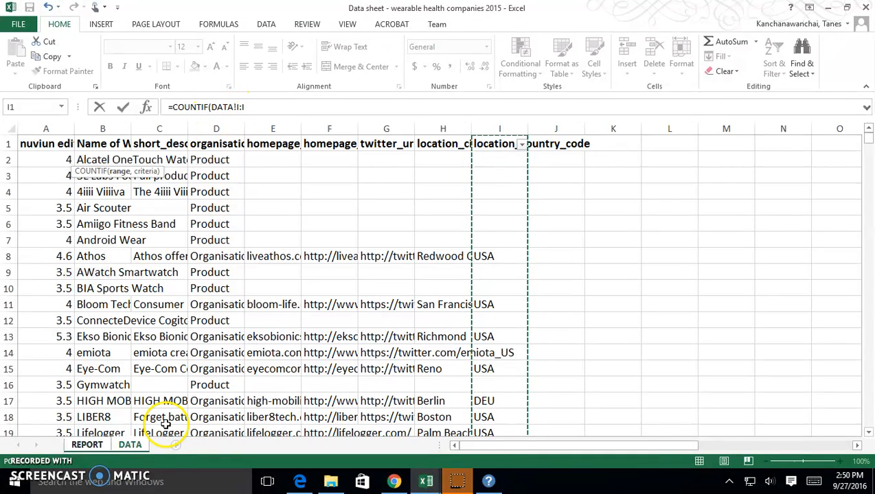
left_click(218, 130)
left_click_drag(218, 145, 247, 165)
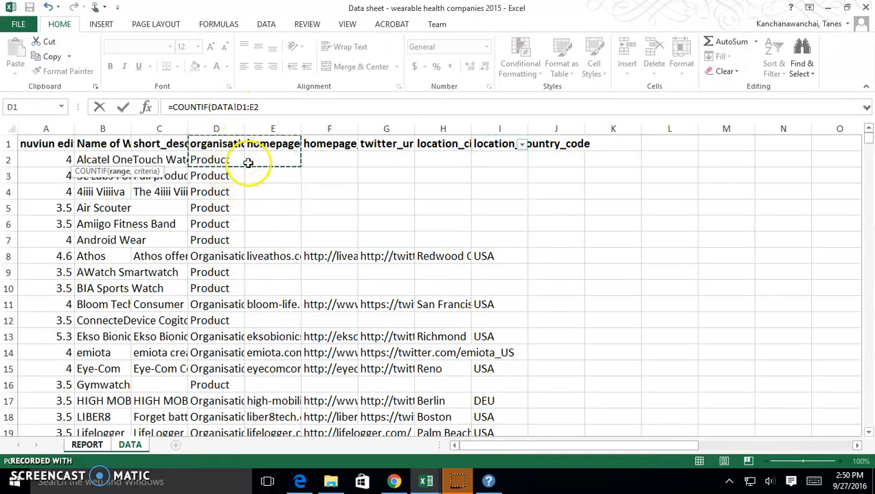
left_click(506, 126)
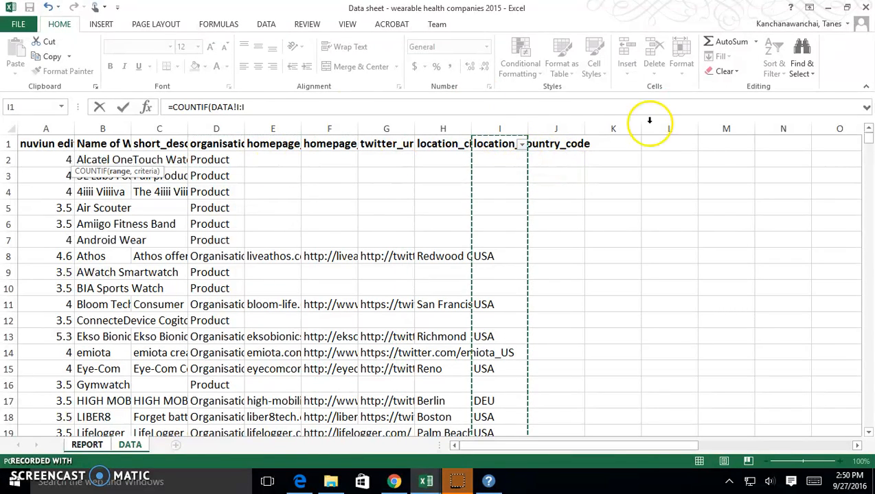
left_click(257, 106)
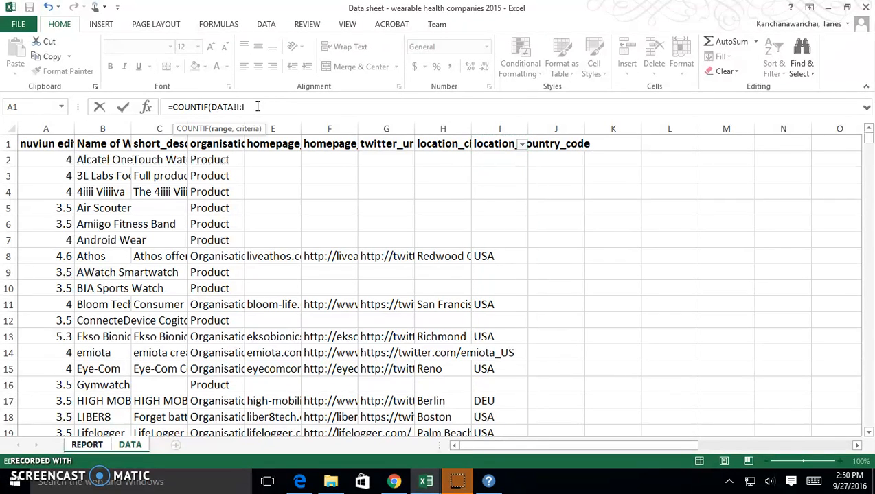
type(",")
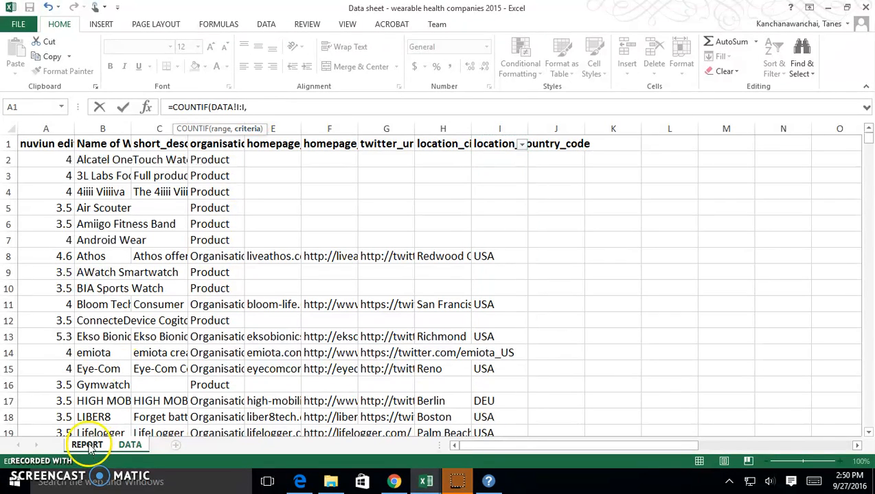
left_click(86, 445)
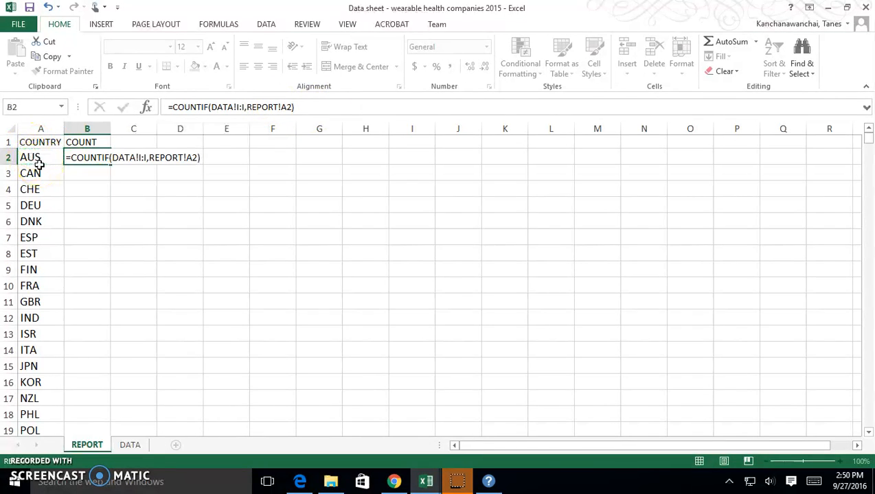
key("Return")
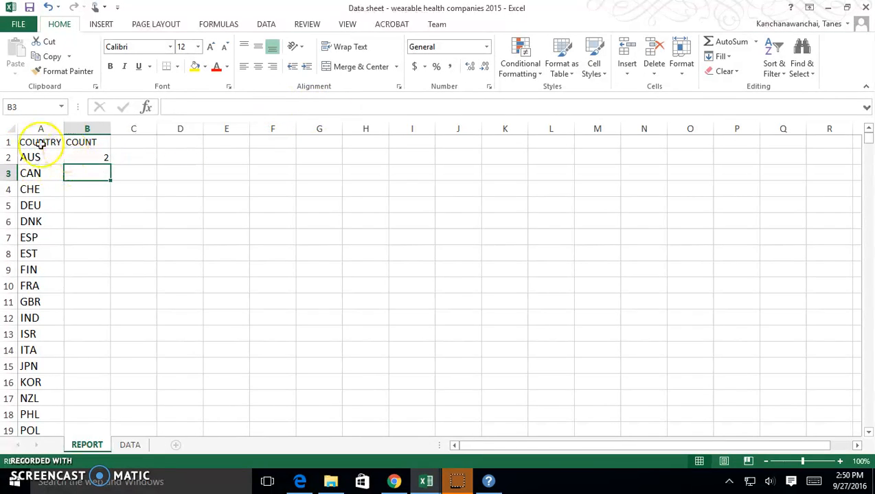
Fill the COUNTIF formula from B2 down to B22 and check the copied formulas in B3 and B4.
left_click_drag(31, 142, 82, 351)
left_click(103, 159)
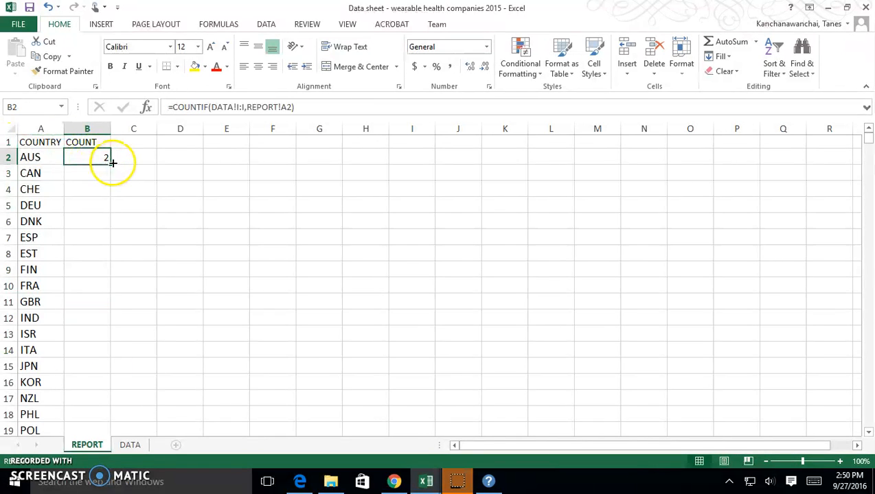
left_click_drag(112, 165, 96, 409)
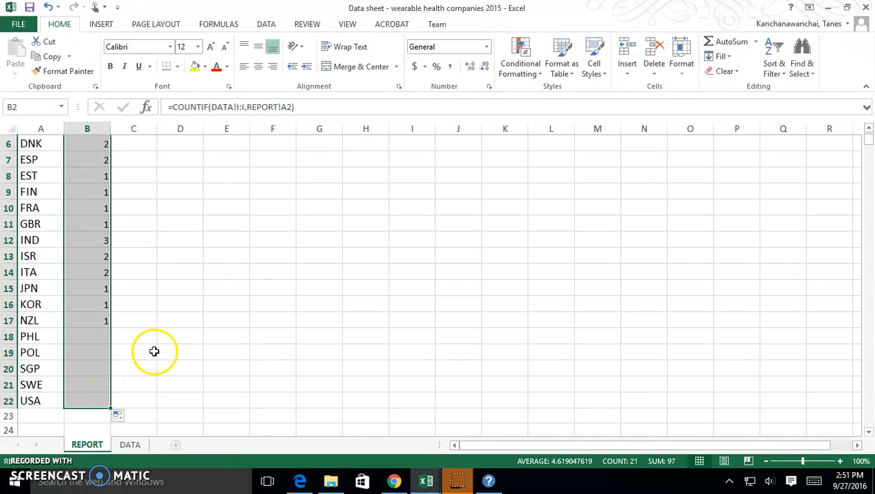
scroll(89, 343, "up", 2)
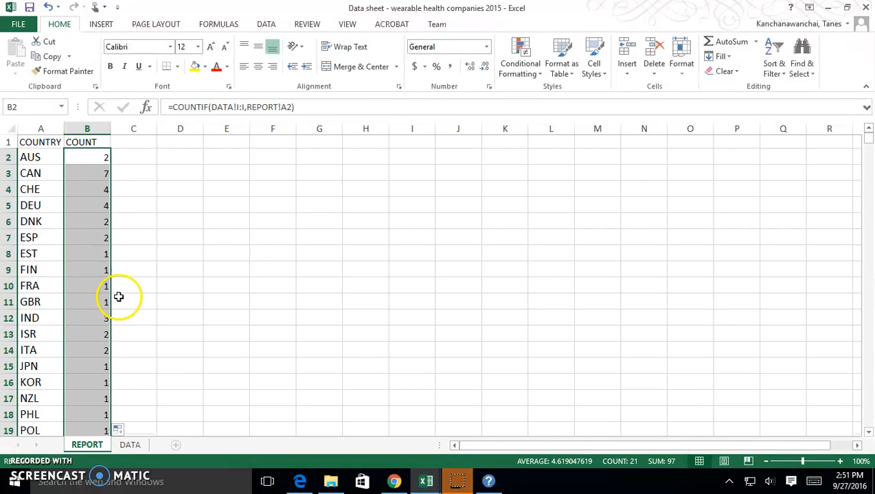
left_click(94, 172)
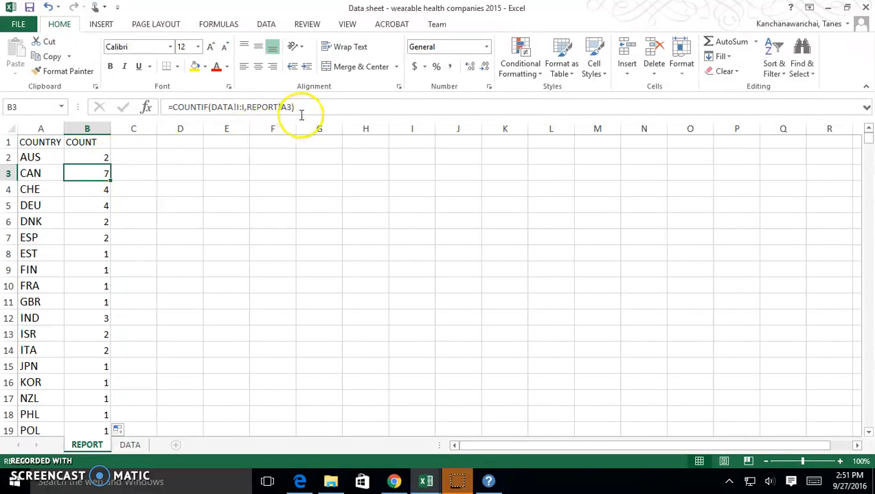
left_click(74, 188)
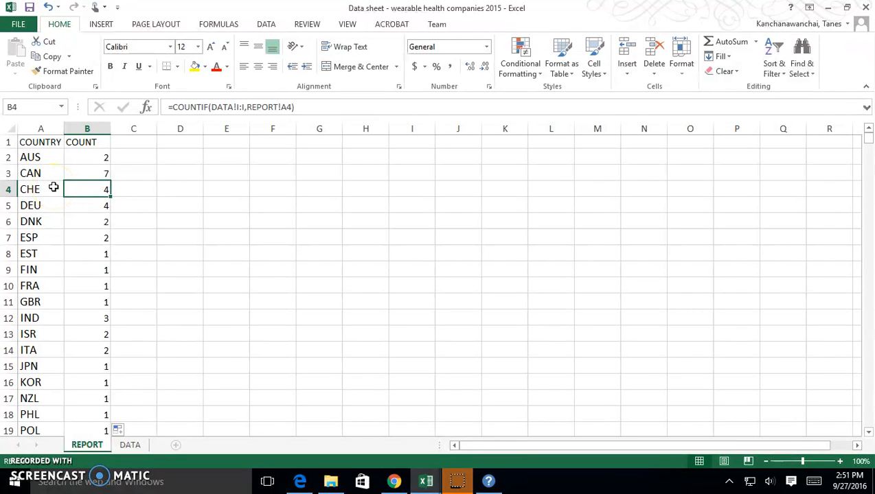
Apply the Input cell style to the country count table in A1:B22.
left_click_drag(22, 142, 101, 381)
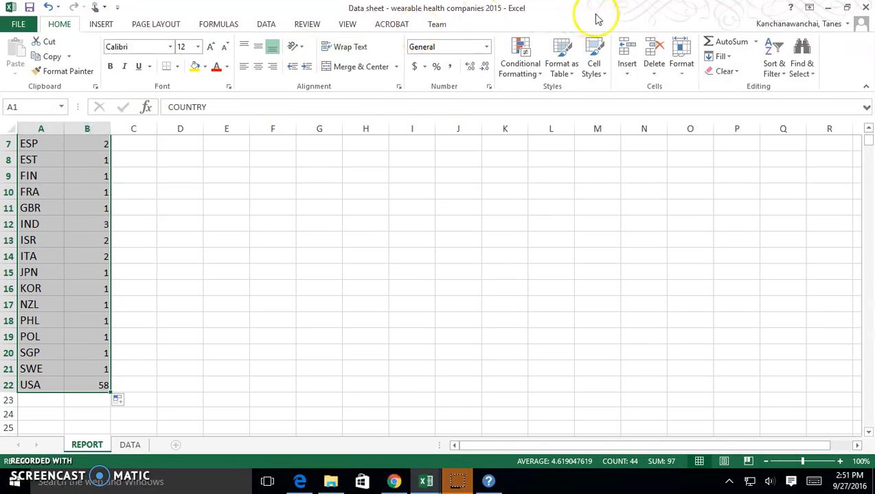
left_click(597, 67)
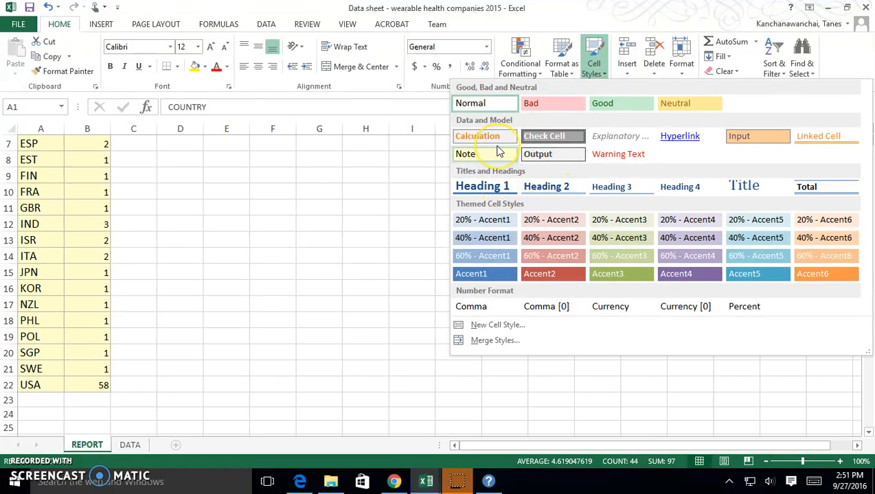
left_click(746, 137)
left_click(328, 245)
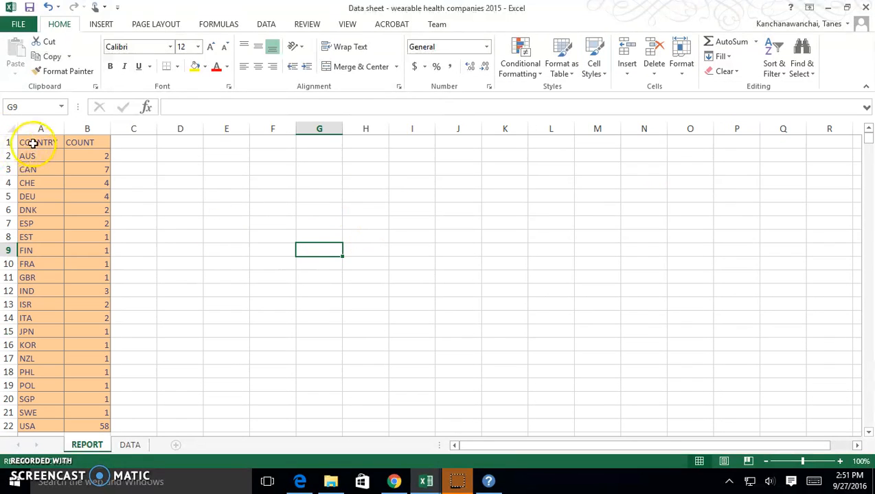
Make the COUNTRY and COUNT headers in A1:B1 bold.
left_click_drag(33, 144, 69, 142)
left_click(111, 67)
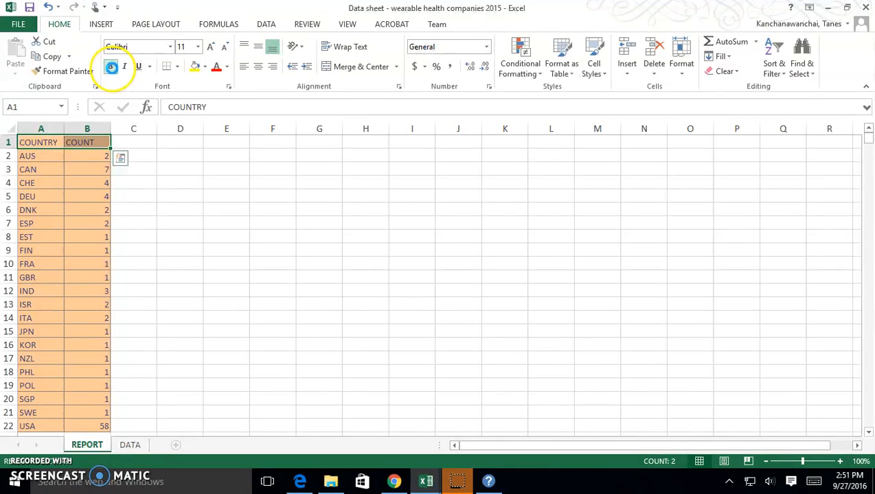
left_click(171, 217)
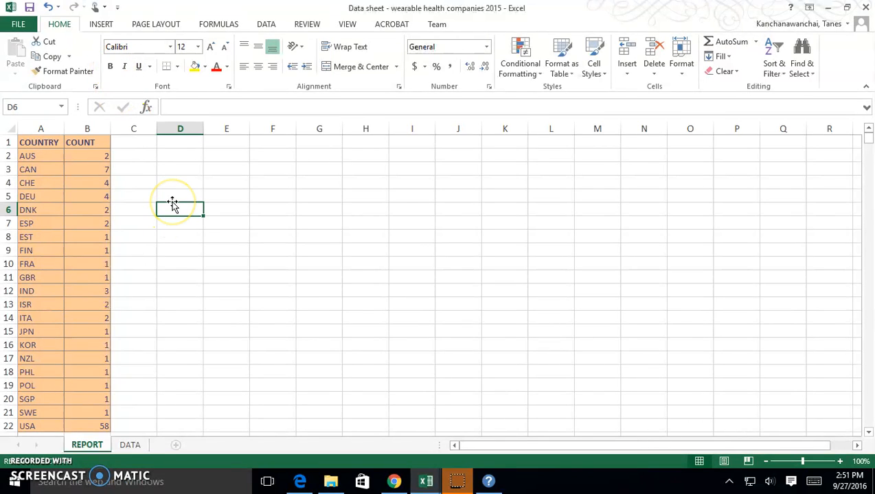
left_click(88, 447)
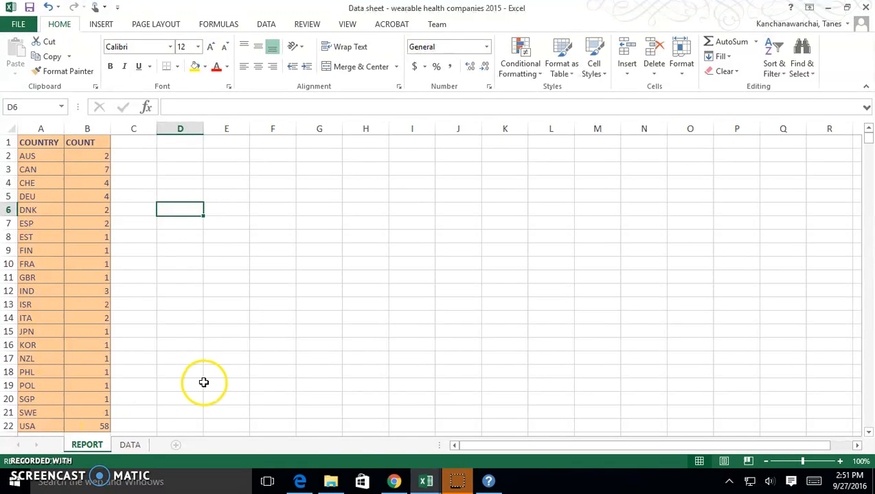
Insert a Bar of Pie chart from the country counts in A1:B22 and delete it again.
left_click_drag(37, 142, 84, 431)
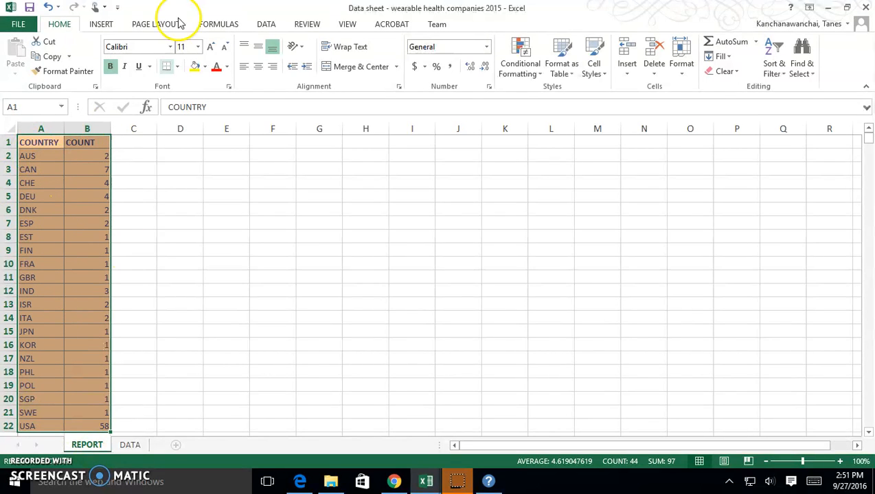
left_click(101, 25)
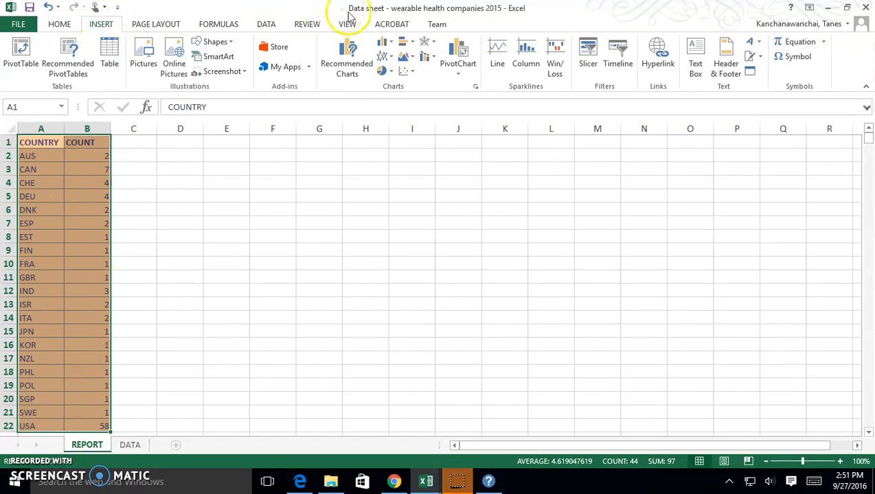
left_click(387, 71)
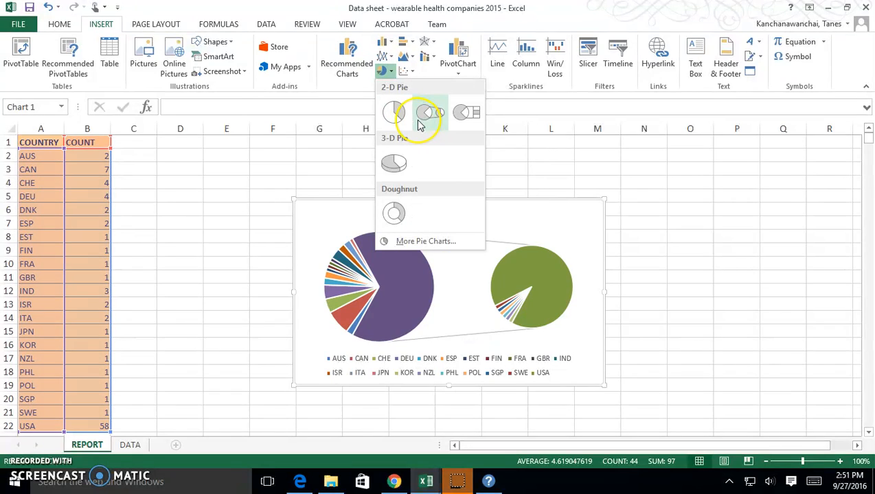
left_click(472, 121)
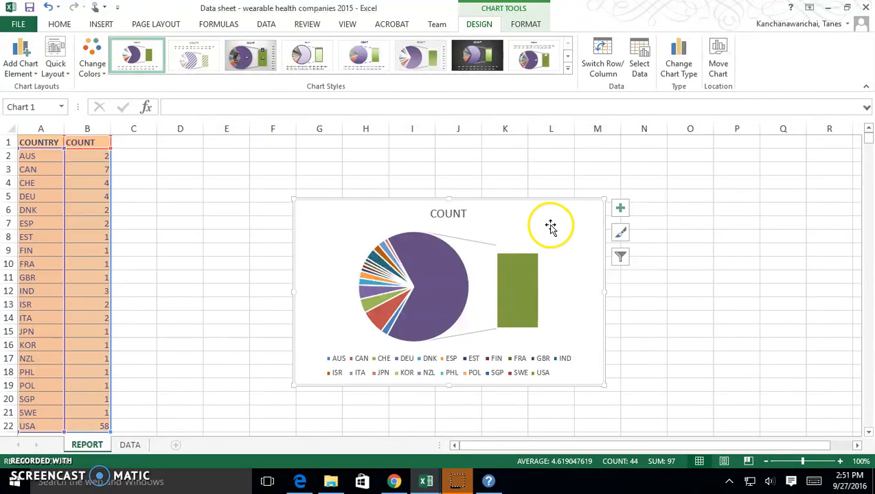
key("Delete")
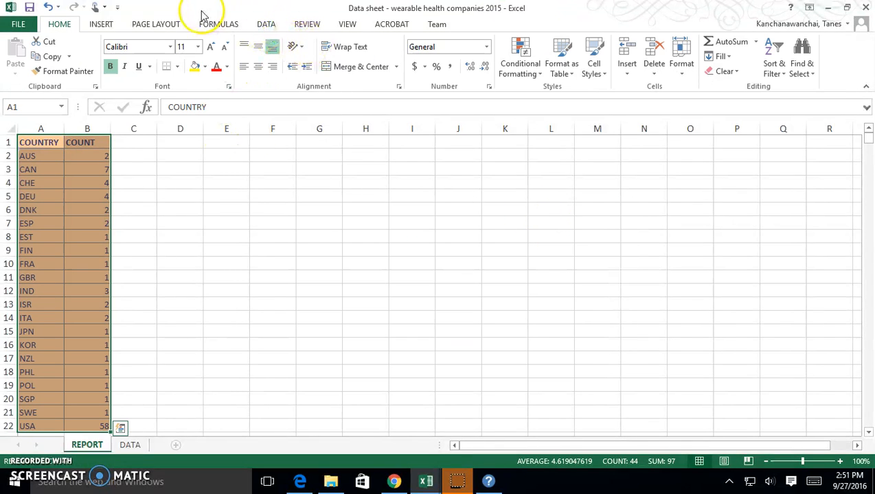
Insert a 3-D pie chart from the country counts in A1:B22.
left_click(101, 24)
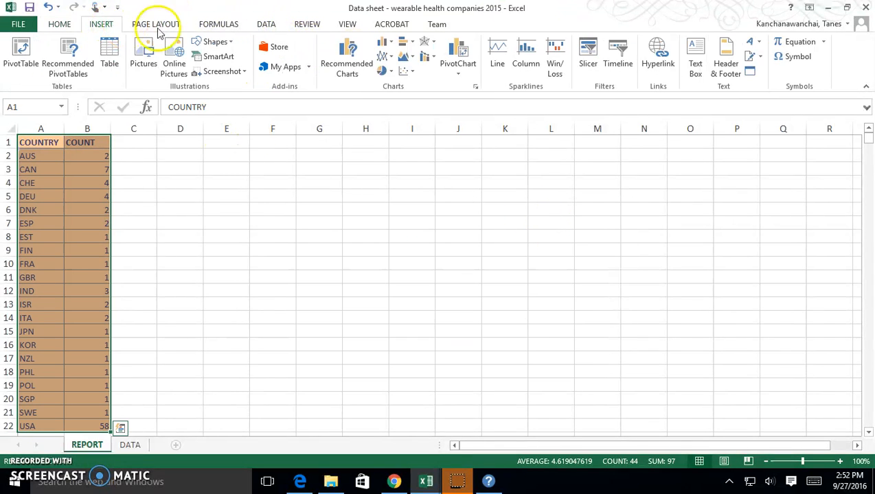
left_click(385, 71)
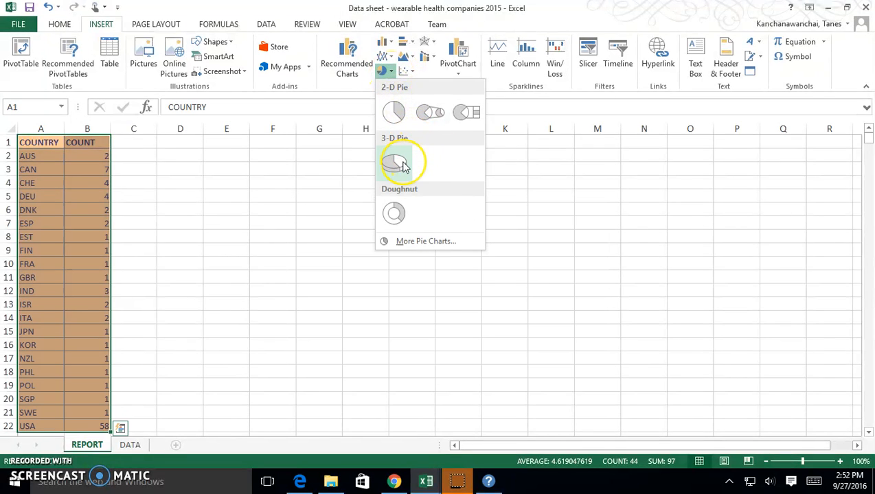
left_click(396, 213)
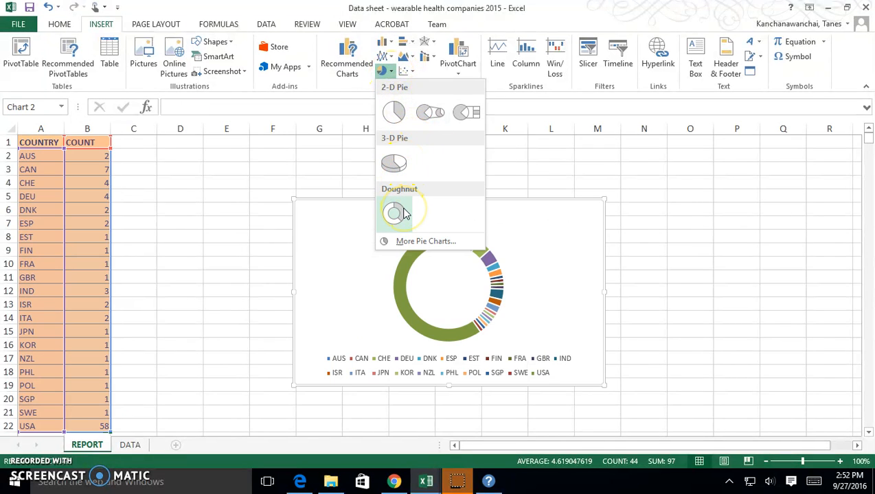
left_click(403, 171)
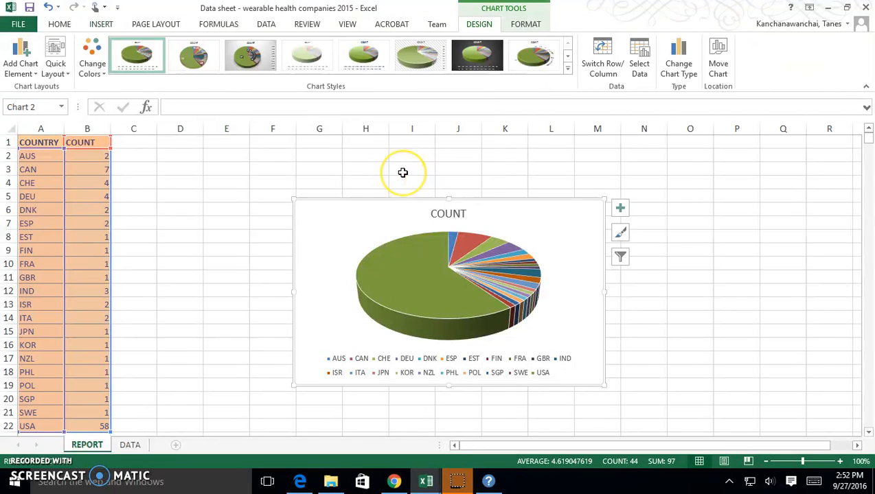
left_click(459, 287)
right_click(469, 257)
left_click(399, 281)
right_click(399, 281)
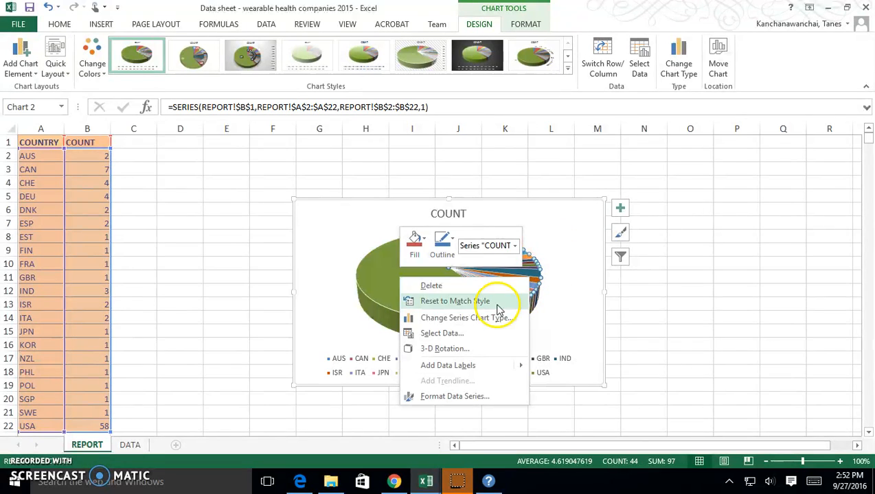
left_click(550, 246)
left_click(570, 296)
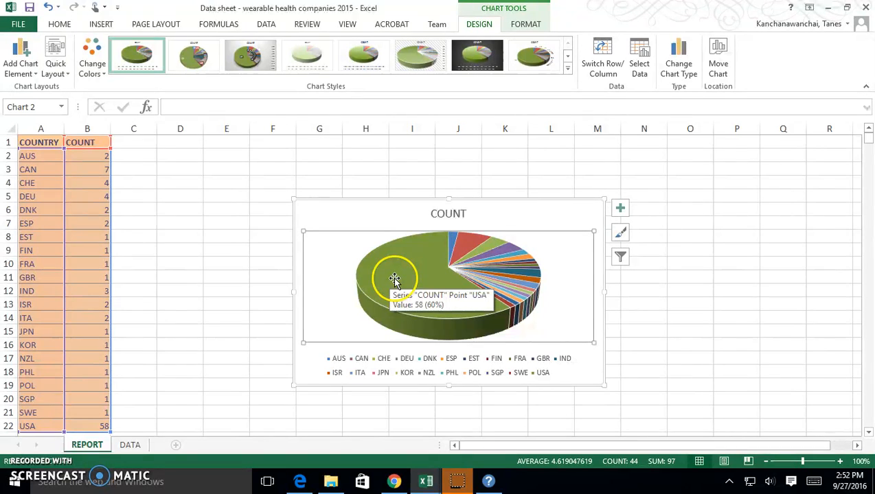
Replace the pie chart's title with WEARABLE DEVICE PRODUCE BY COUNTRY.
double_click(429, 214)
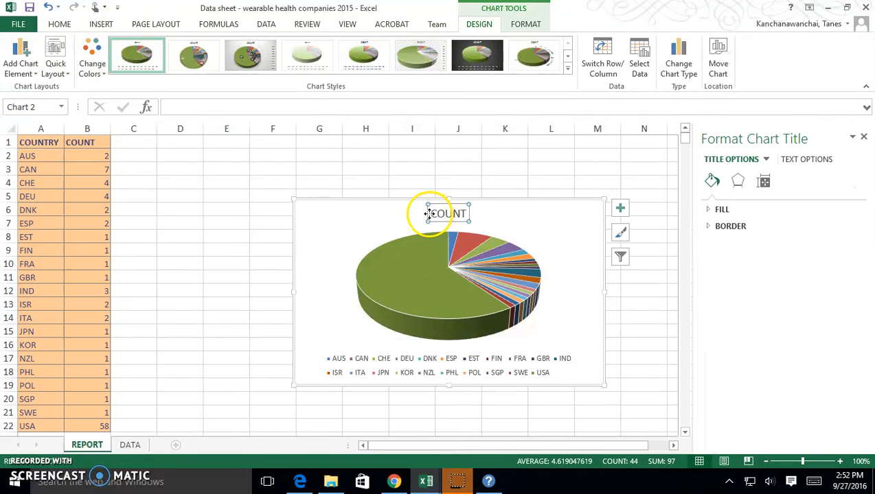
left_click_drag(433, 214, 480, 214)
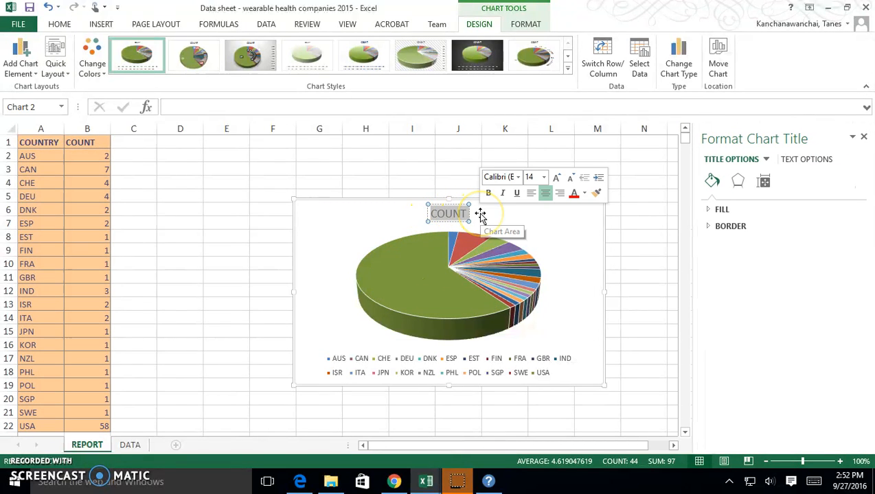
type("WEARABLE DEVICE")
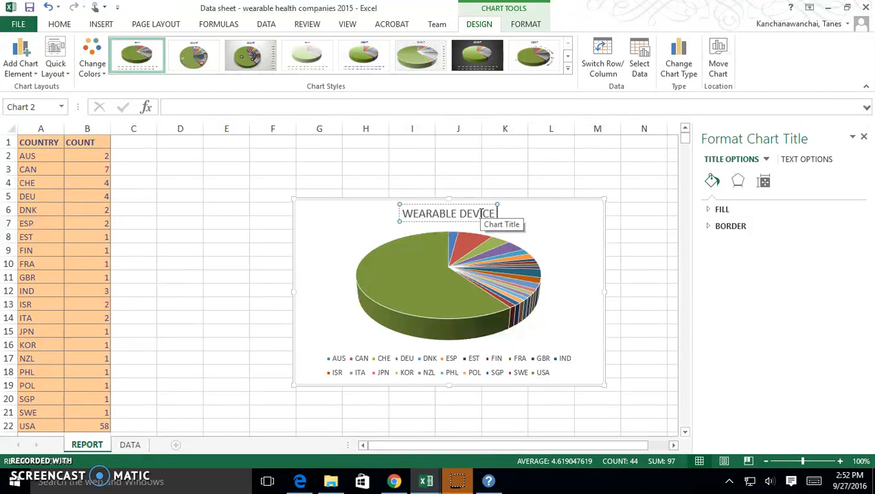
type("PRODU")
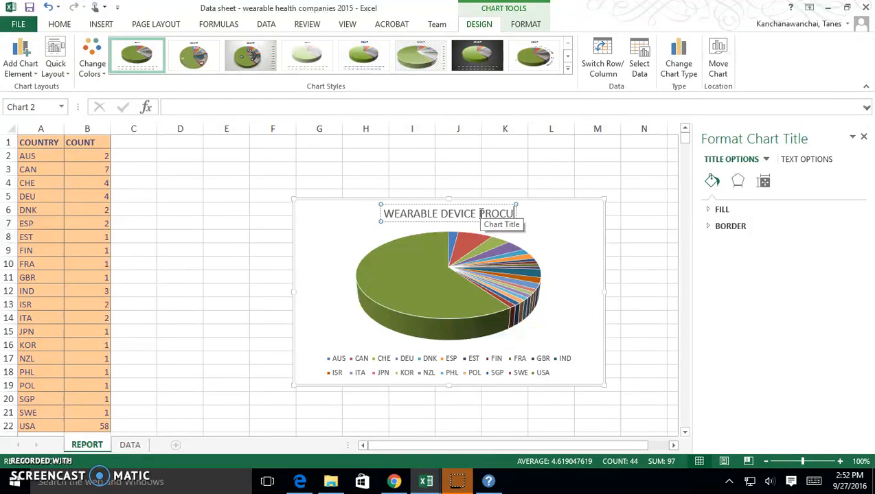
type("CE BY")
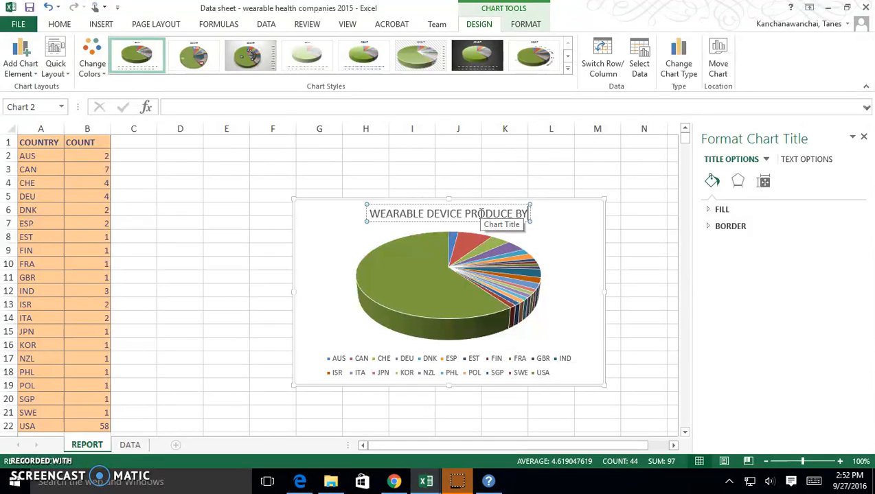
type(" COUNTRY")
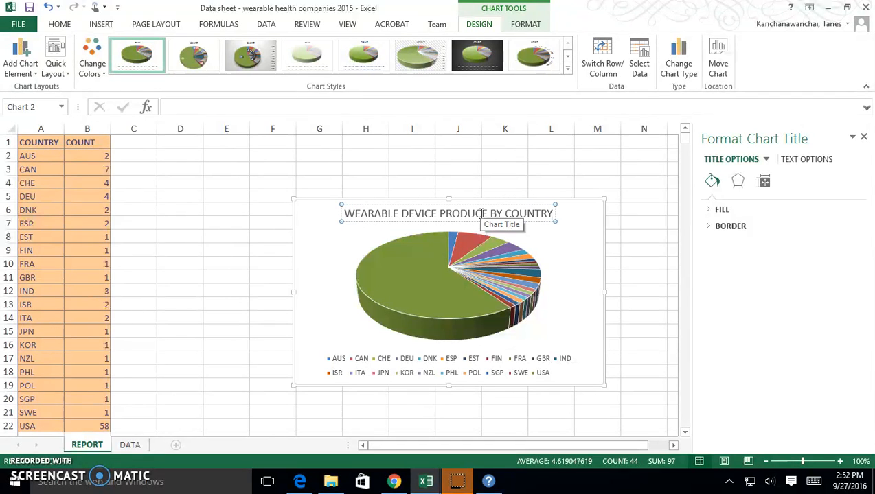
left_click(461, 293)
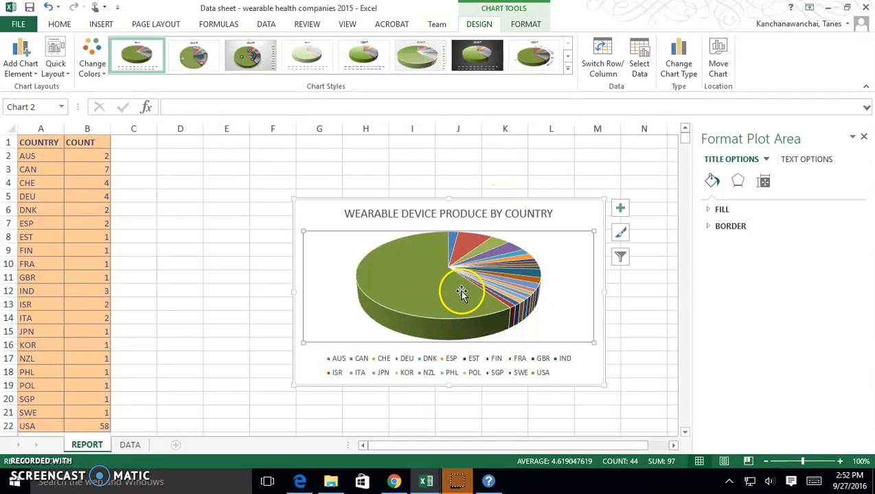
right_click(414, 300)
right_click(401, 294)
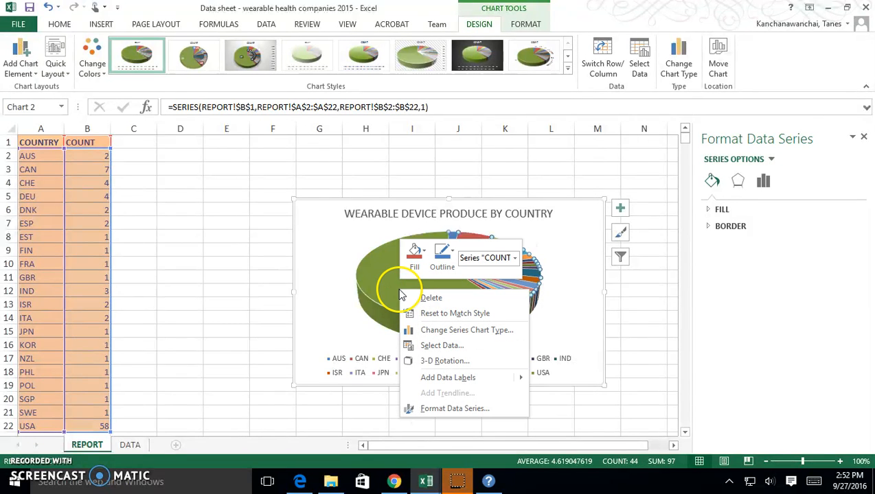
key("Escape")
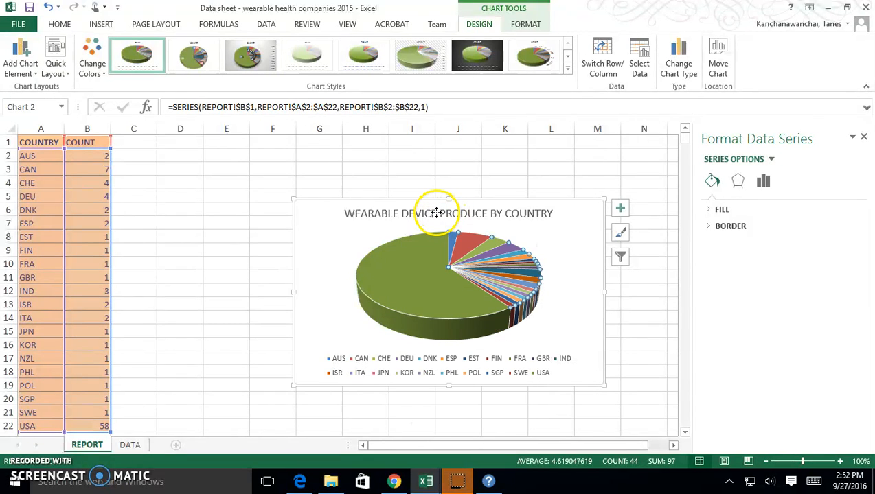
Replace the word PRODUCE in the chart title with COMPANY.
left_click(442, 219)
left_click_drag(440, 215, 488, 218)
type("COMPAN")
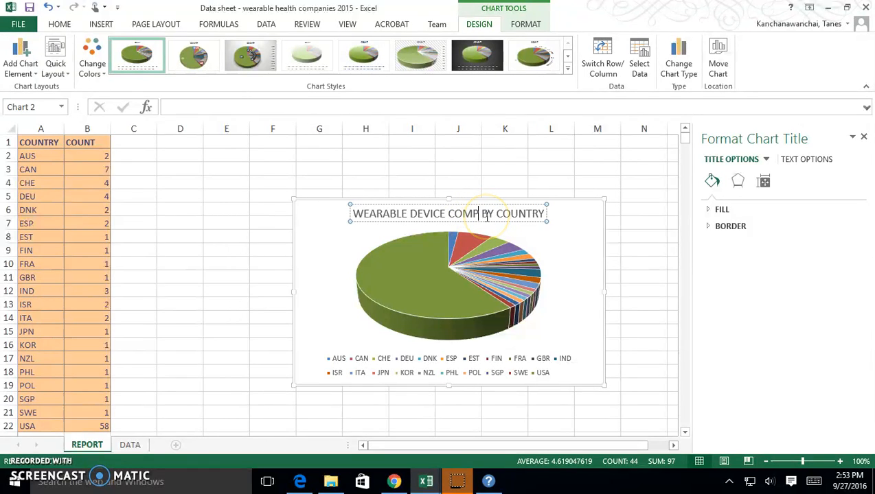
type("Y")
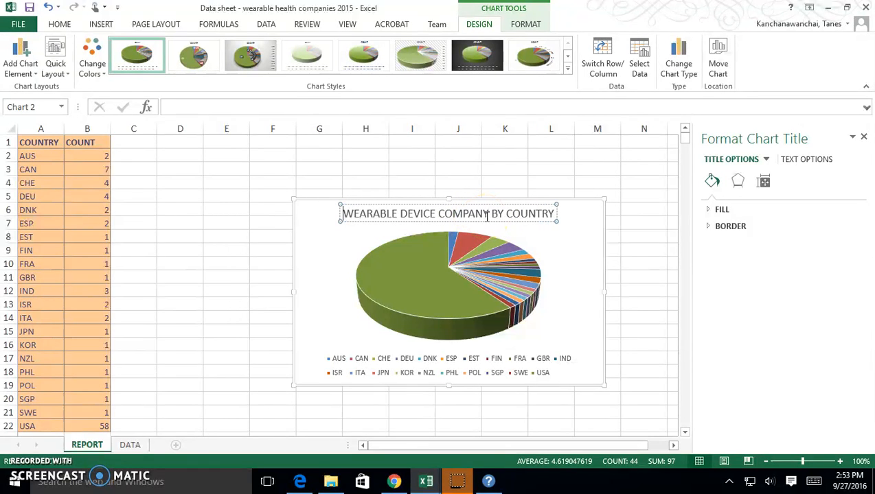
Add THE NUMBER OF at the beginning of the chart title.
key("Home")
type("THE ")
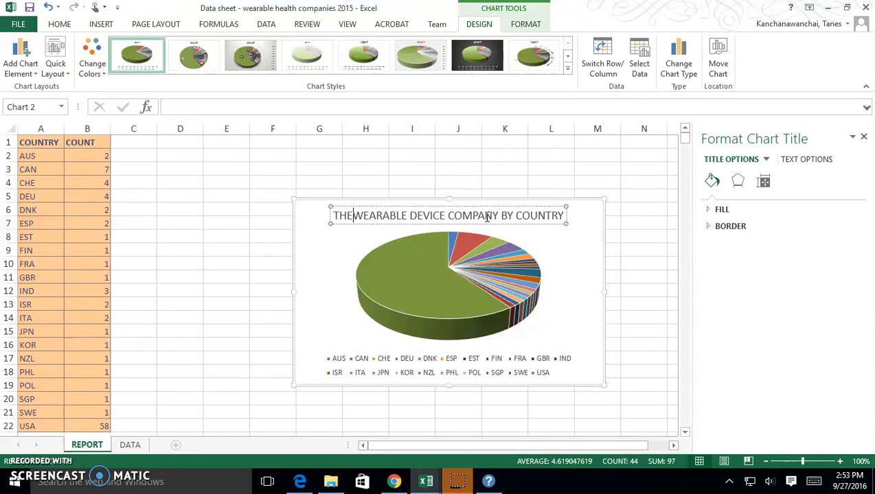
type("NUMBER OF")
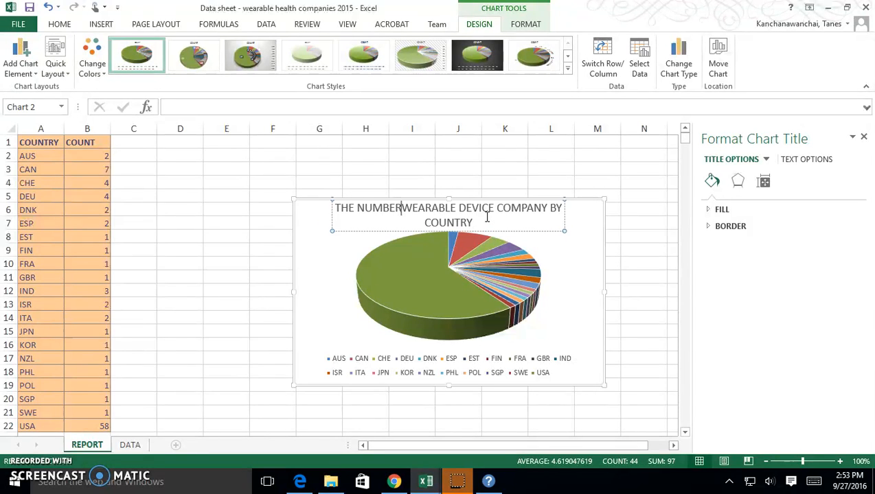
left_click(560, 208)
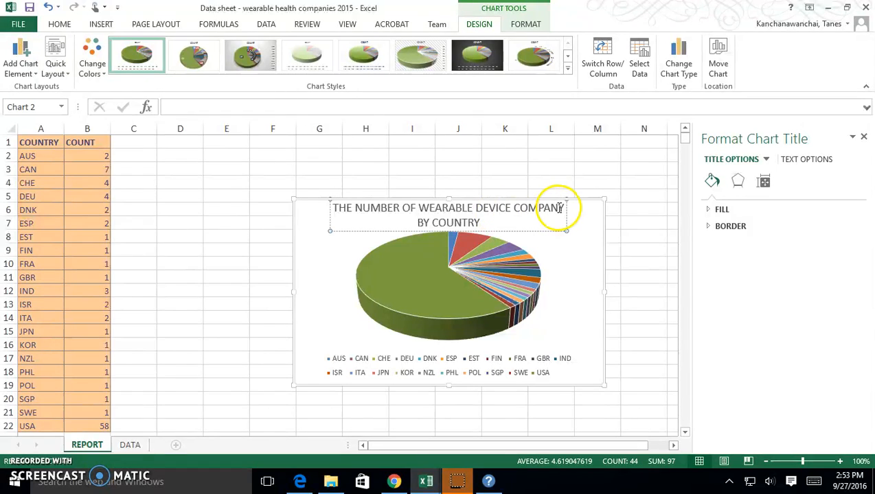
Enlarge the pie chart to span about columns D to N and rows 1 to 19 beside the table.
left_click(562, 267)
left_click(567, 219)
left_click_drag(606, 200, 646, 190)
left_click_drag(294, 188, 193, 147)
Try out several chart styles on the pie chart, including the fifth style and the one with a dark background.
left_click(461, 275)
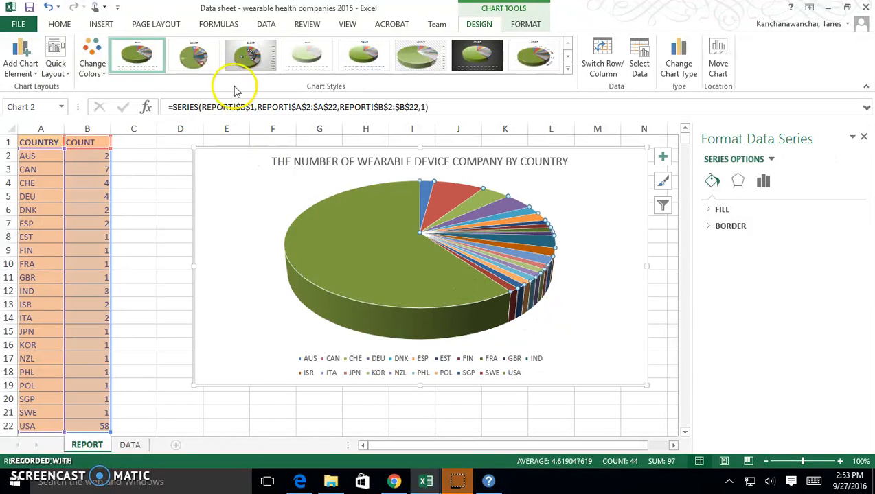
left_click(238, 61)
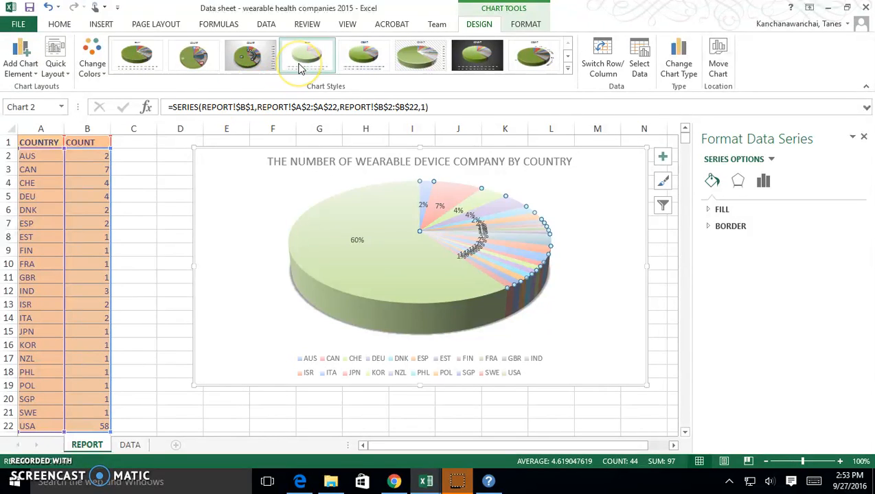
left_click(359, 70)
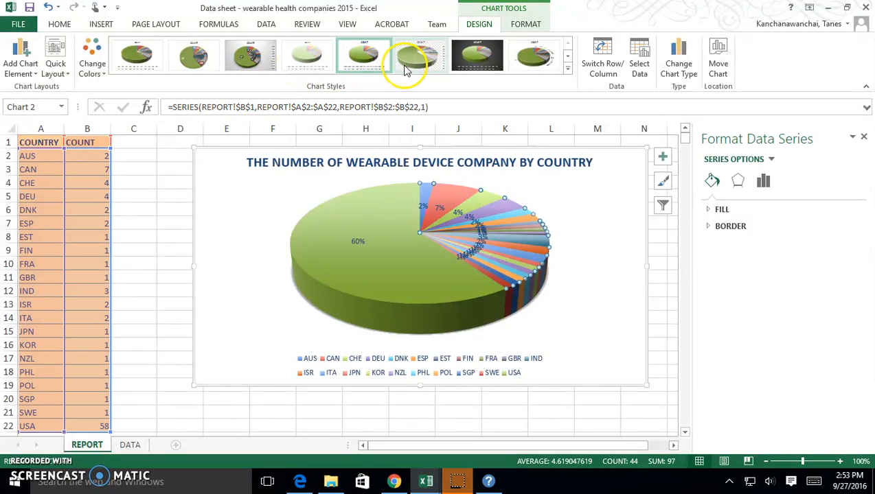
left_click(436, 70)
left_click(455, 71)
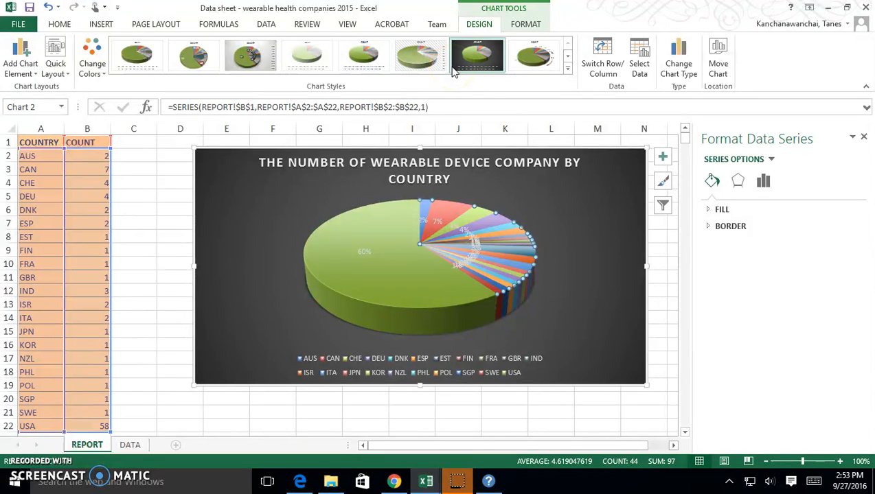
Apply the eighth chart style, with coloured country and percentage labels outside the slices, to the pie chart.
left_click(518, 65)
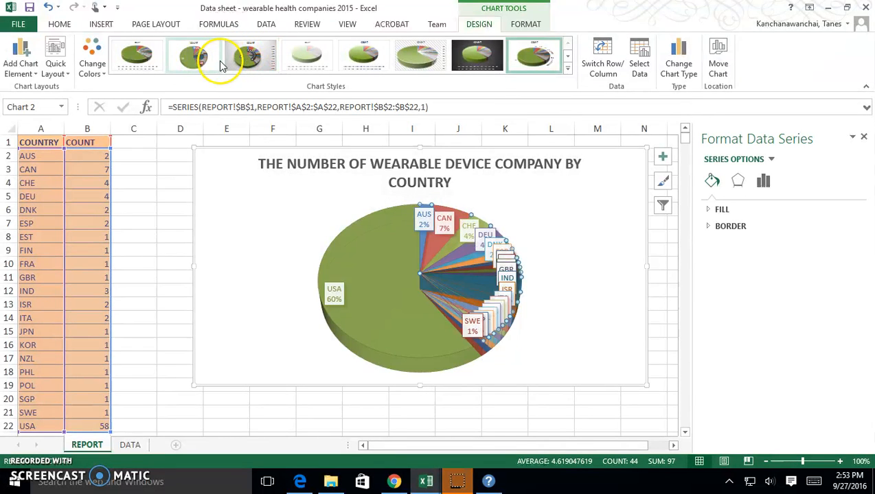
left_click(567, 69)
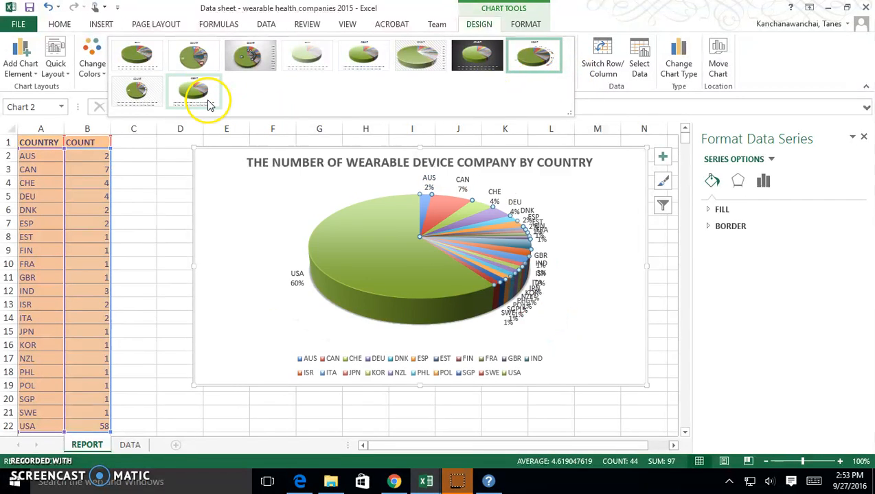
left_click(550, 69)
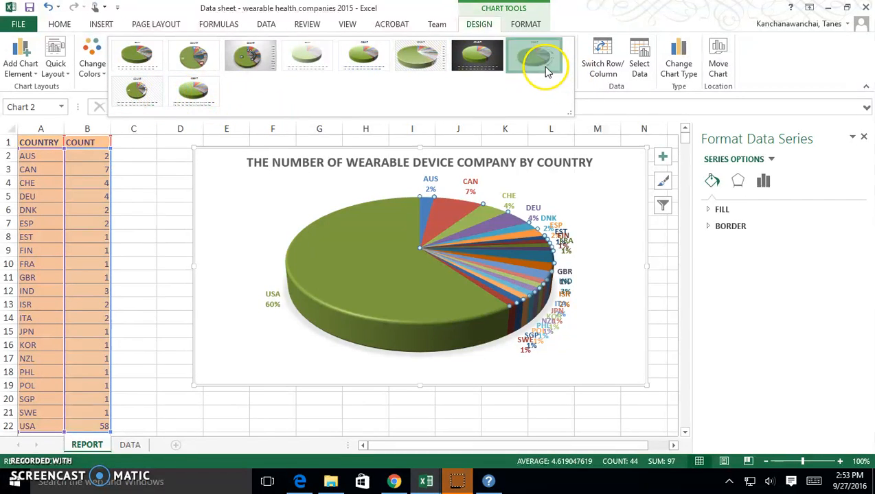
left_click(603, 202)
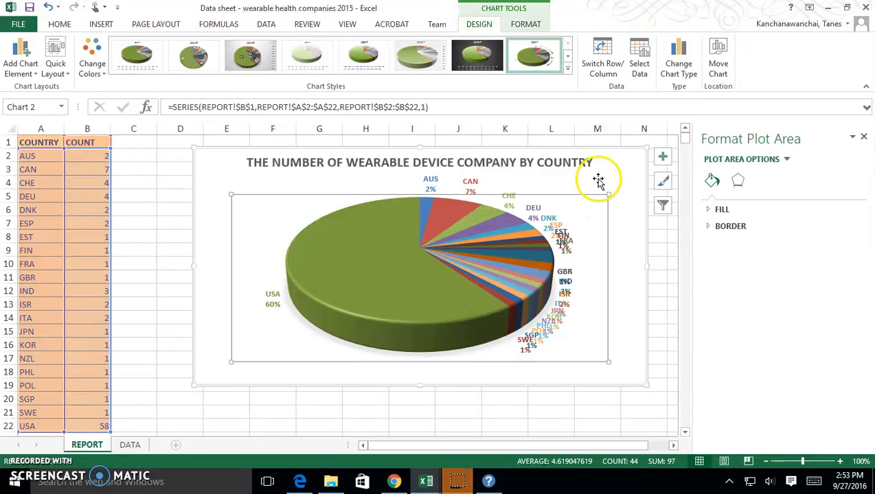
left_click(598, 179)
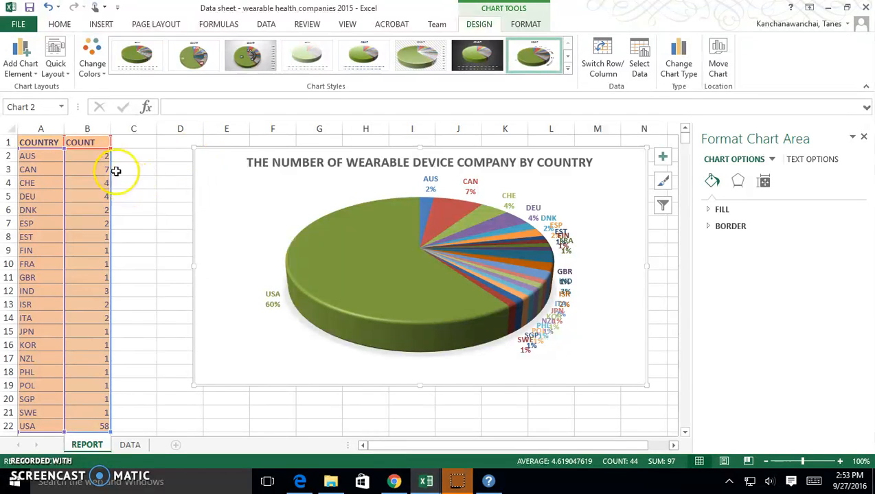
Try out a second 3-D pie chart built from the country and count table in A1:B22 and delete it.
left_click_drag(42, 142, 102, 422)
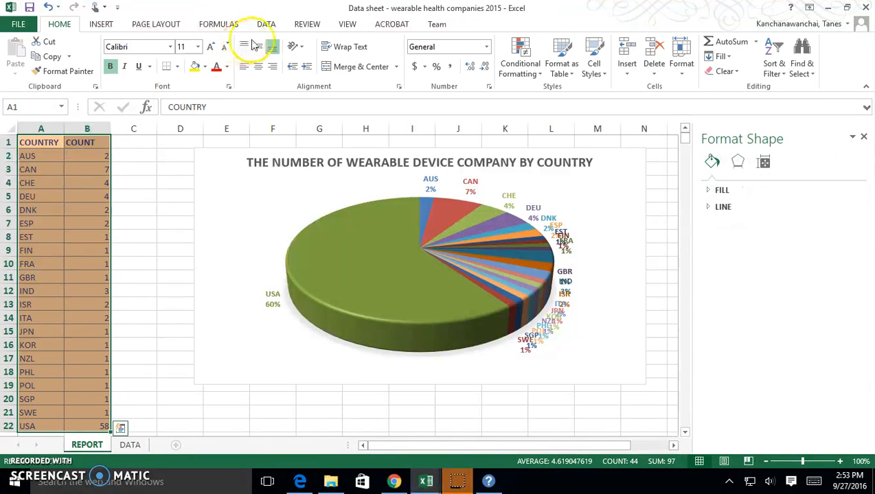
left_click(99, 24)
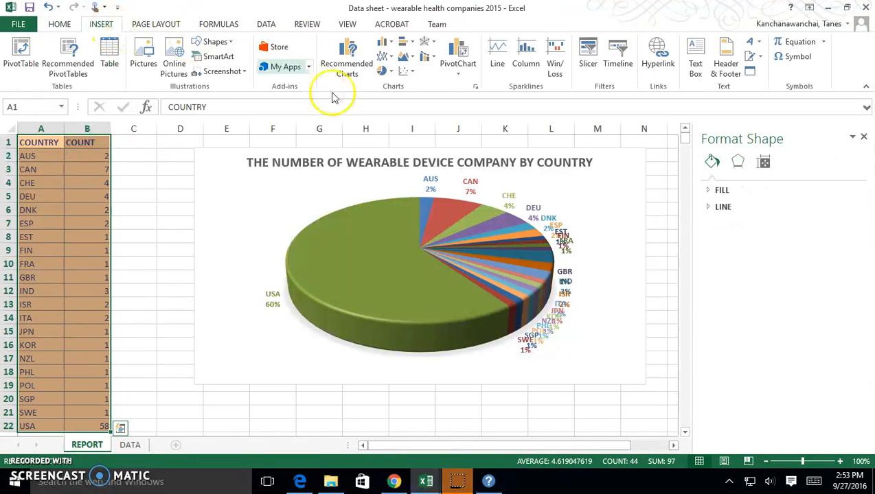
left_click(383, 71)
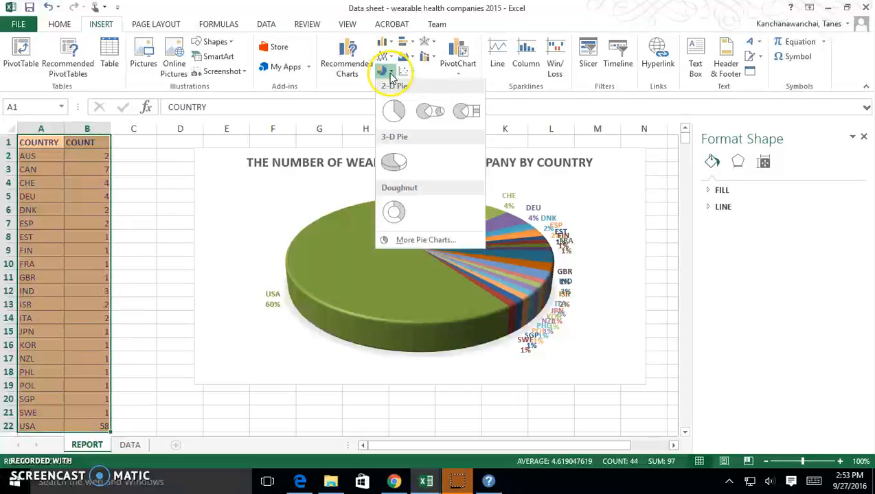
left_click(396, 163)
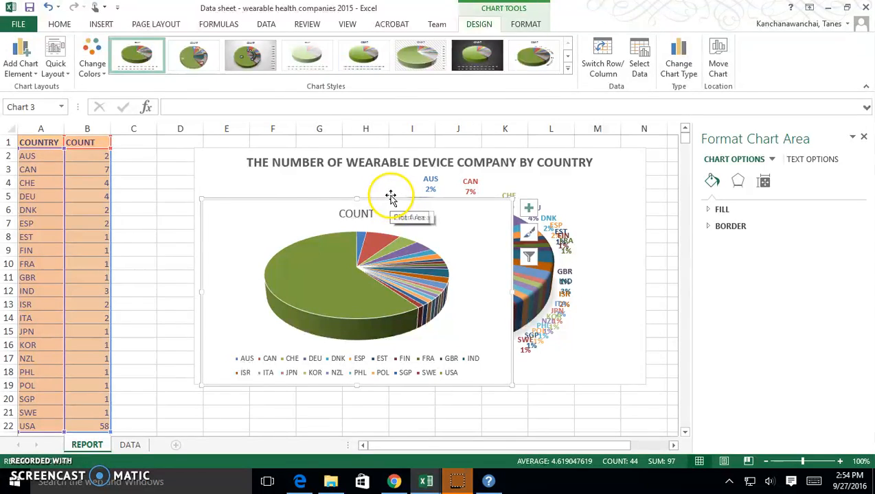
key("Delete")
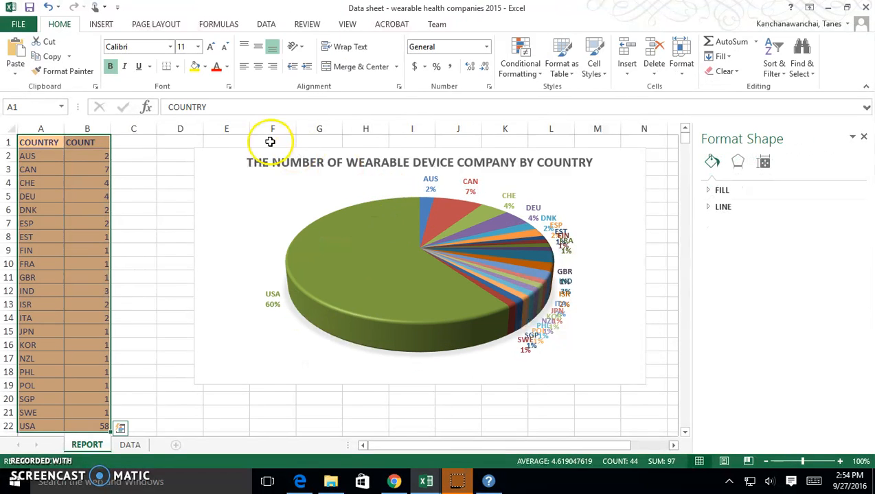
Check the available chart elements of the titled pie chart and close the formatting pane beside it.
left_click(223, 174)
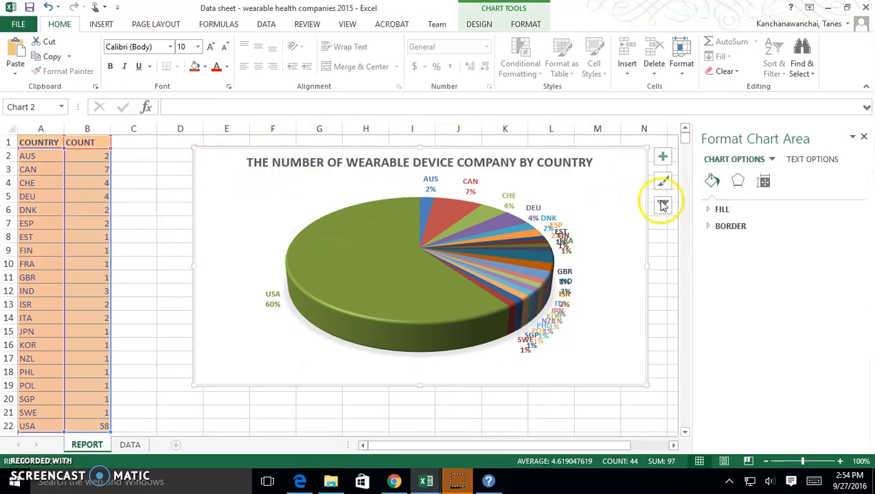
left_click(662, 156)
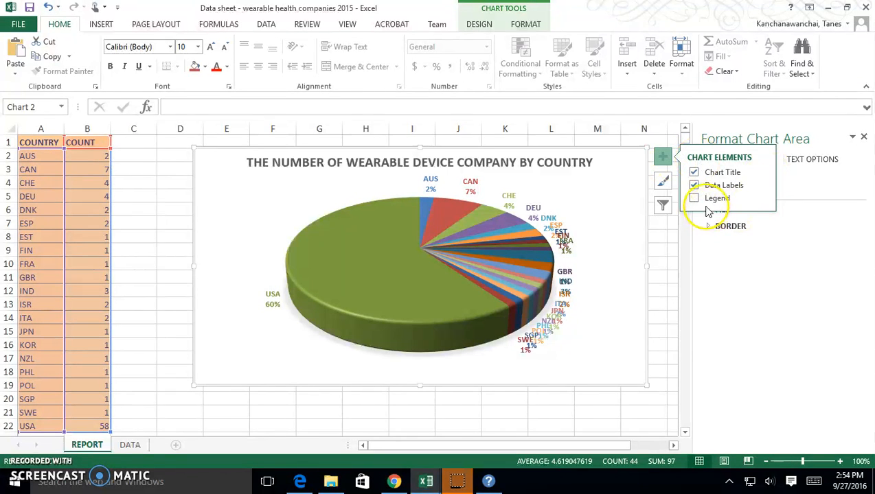
left_click(660, 250)
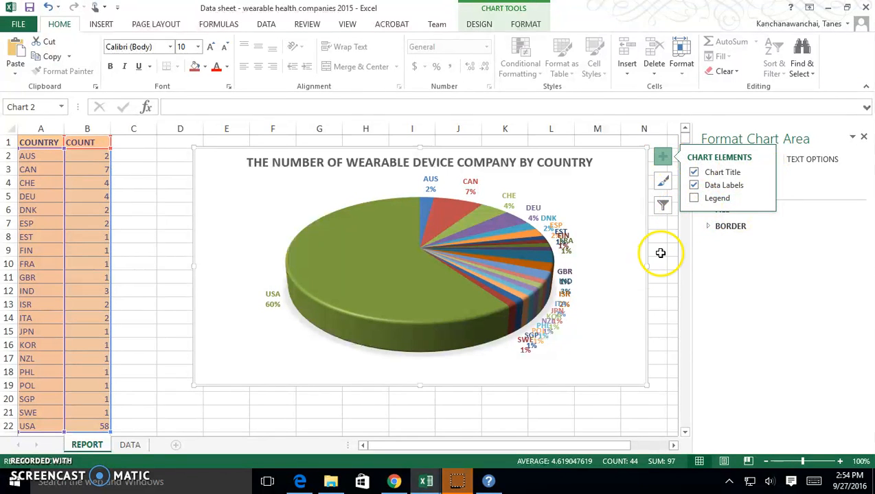
left_click(864, 136)
left_click(574, 225)
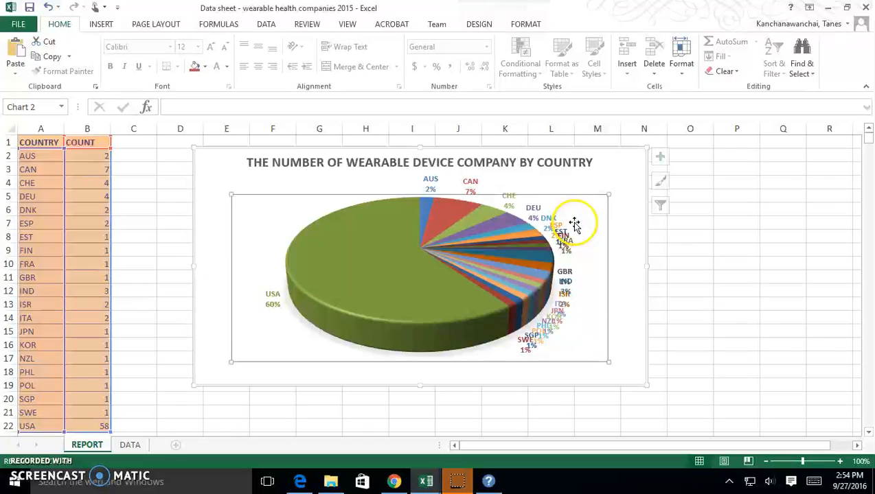
Move the pie chart from the REPORT sheet onto a newly added blank worksheet.
left_click(622, 160)
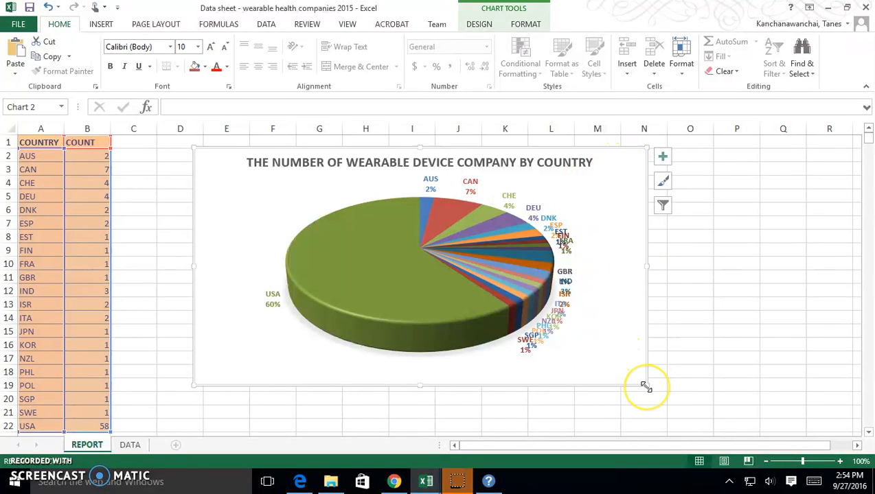
key("Delete")
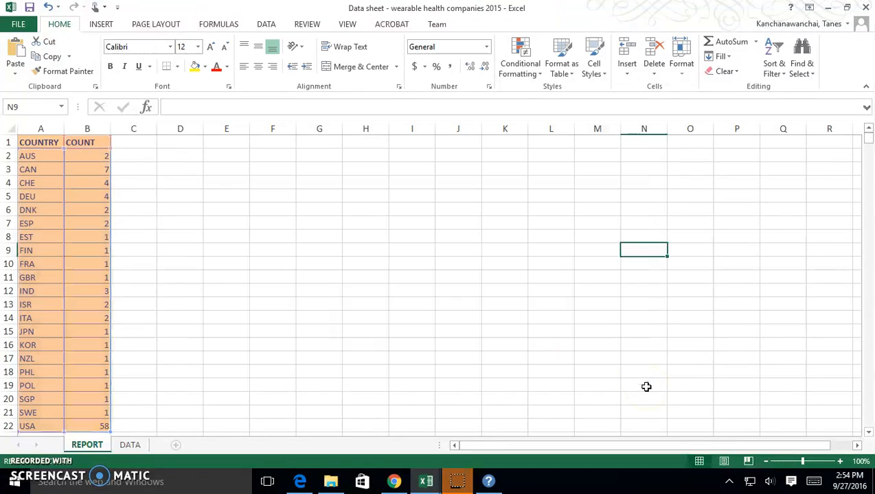
left_click(176, 446)
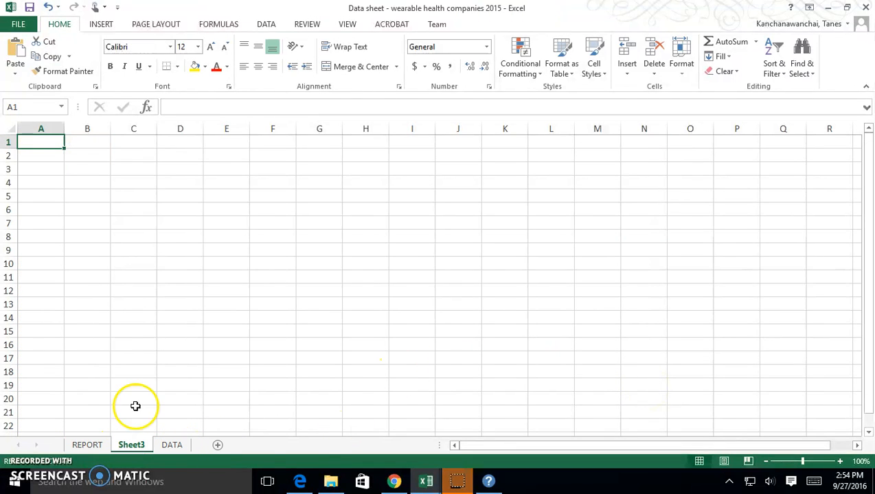
key("ctrl+v")
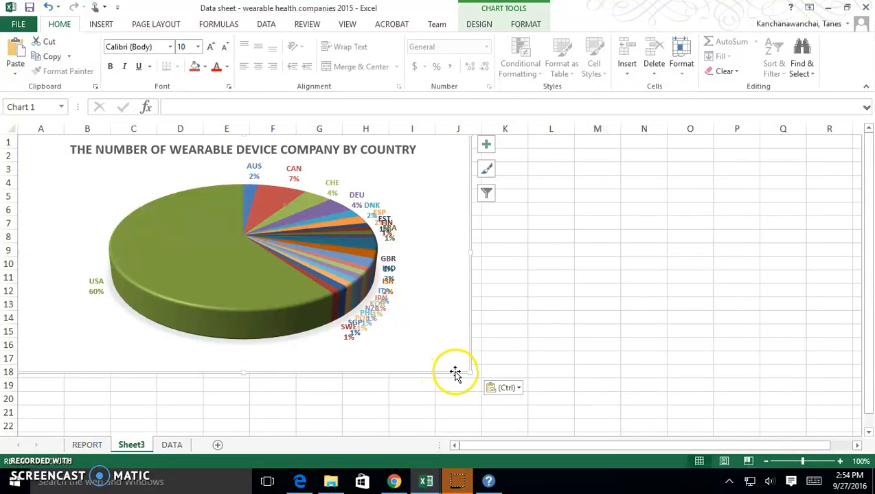
Enlarge the pie chart on Sheet3 to span about columns A to Q and rows 1 to 34.
left_click_drag(469, 371, 674, 361)
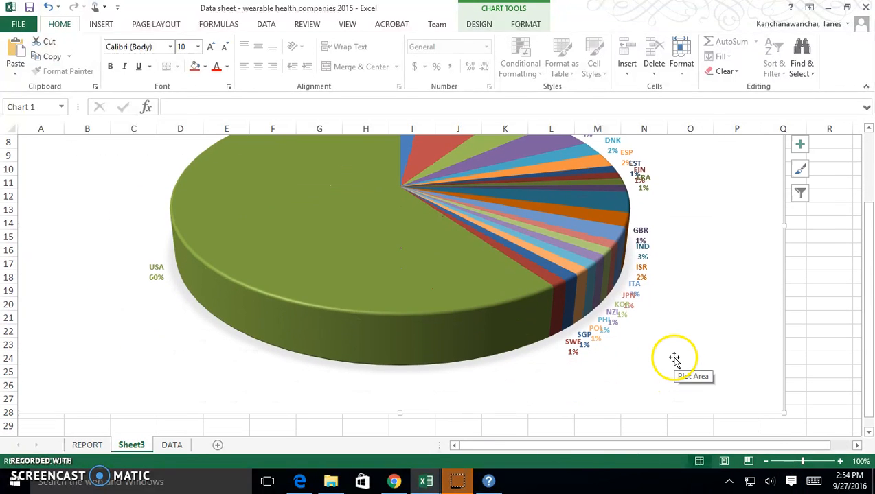
mouse_move(782, 414)
left_mouse_down()
mouse_move(819, 484)
mouse_move(783, 400)
left_mouse_up()
scroll(783, 401, "up", 3)
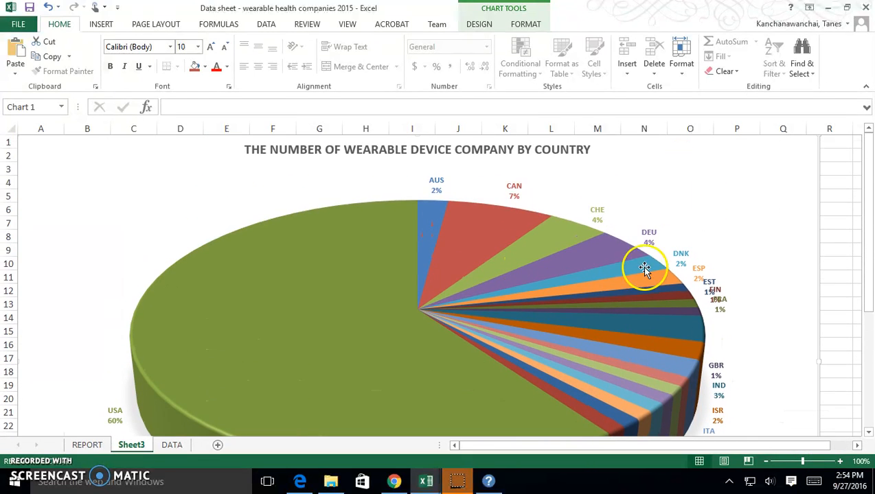
scroll(644, 268, "down", 1)
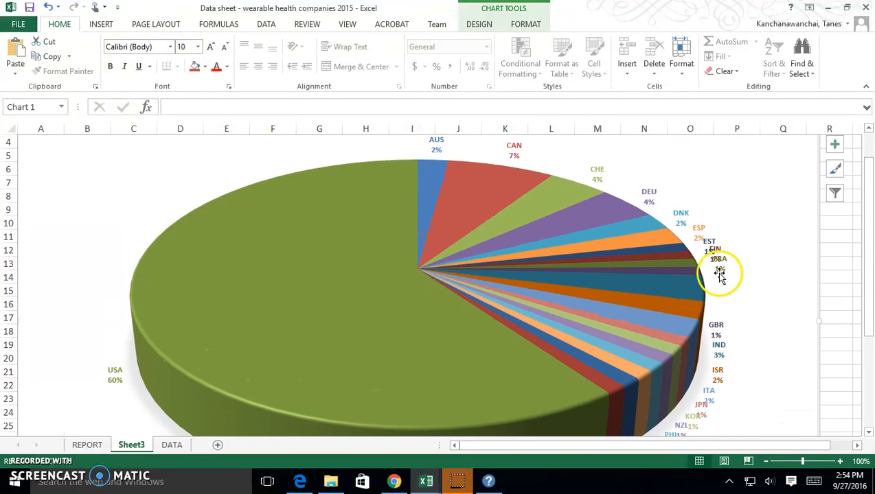
Collapse the ribbon and look over the enlarged pie chart with its country labels.
left_click(864, 89)
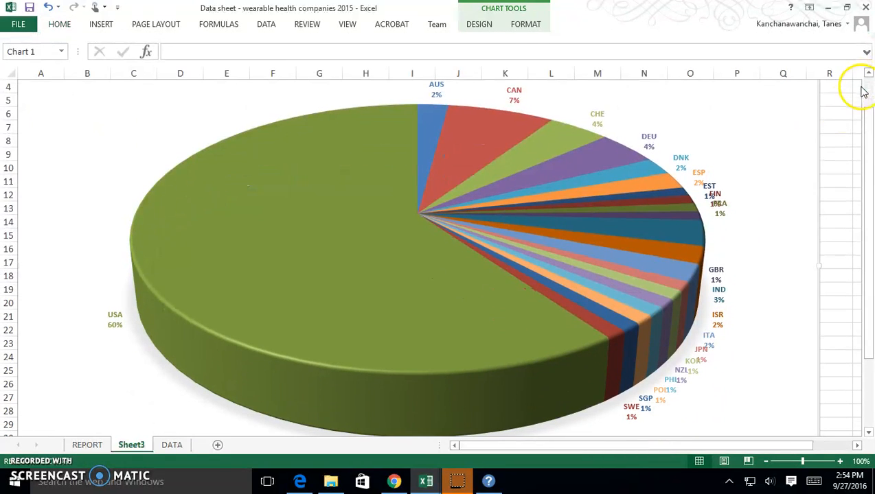
left_click(827, 193)
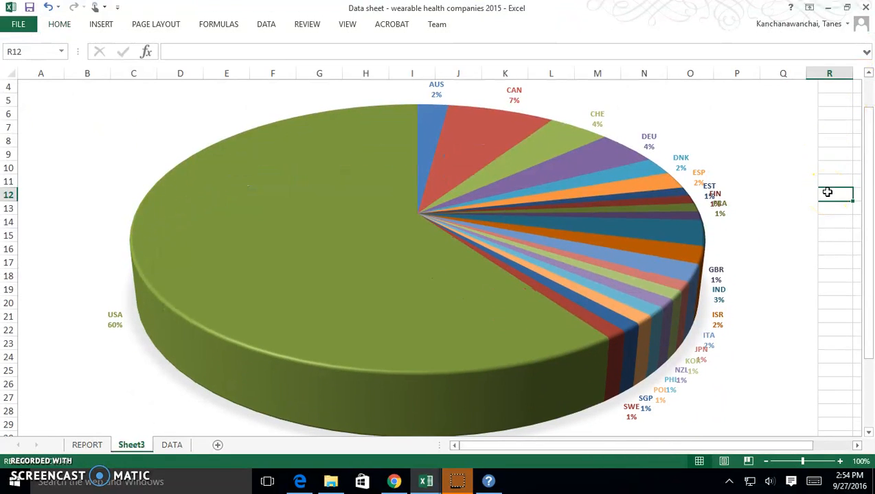
scroll(828, 192, "up", 1)
scroll(826, 192, "down", 1)
scroll(826, 192, "down", 2)
Delete the enlarged pie chart along with its worksheet Sheet3, leaving the REPORT sheet open.
left_click(766, 192)
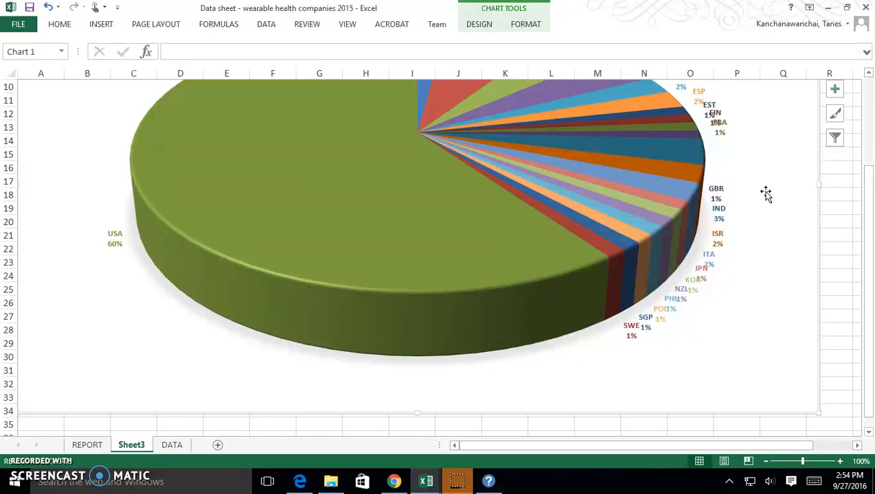
key("Delete")
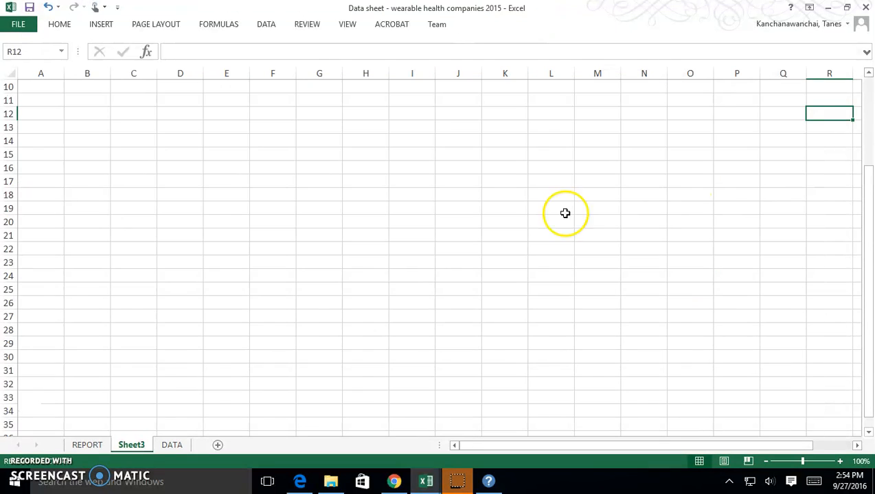
right_click(120, 448)
left_click(136, 308)
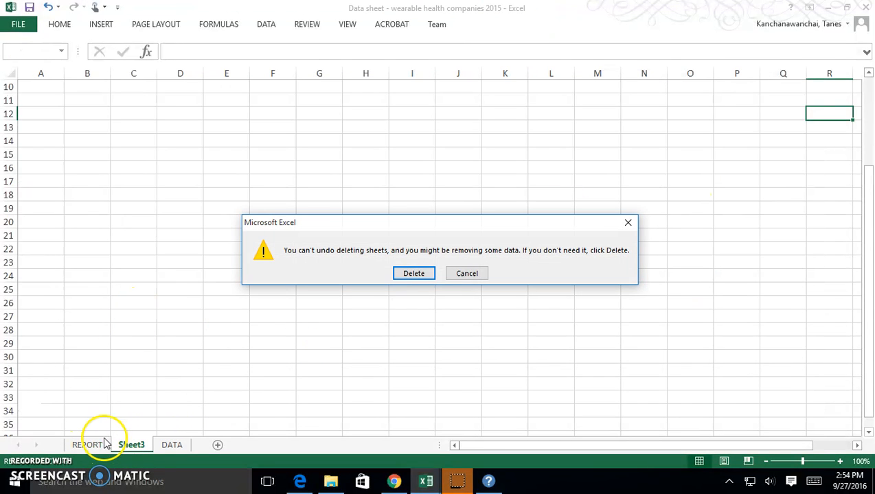
left_click(414, 273)
left_click(89, 445)
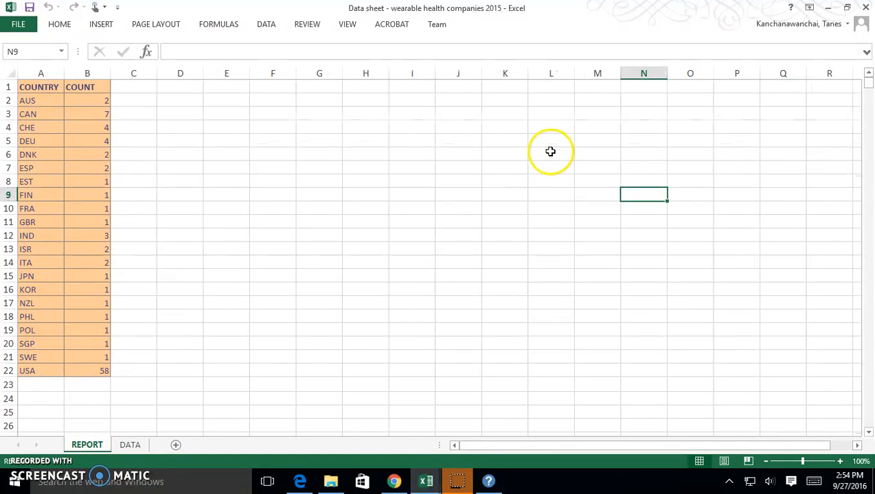
left_click(361, 169)
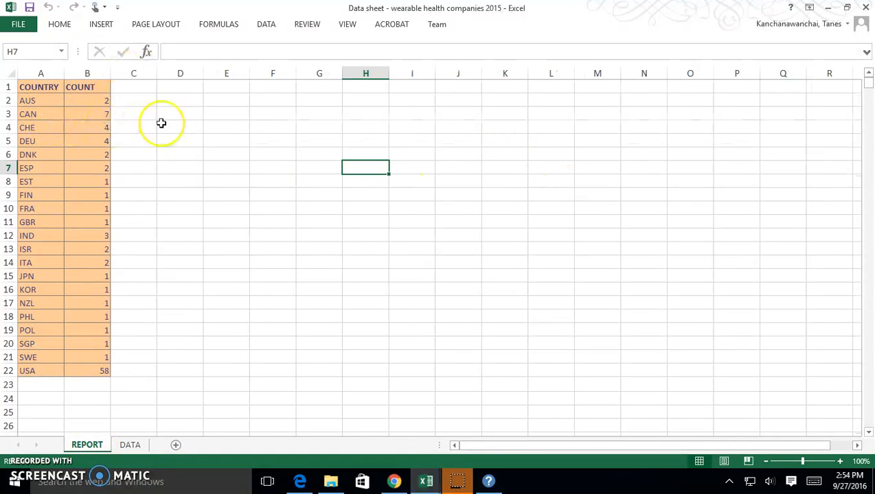
left_click(186, 101)
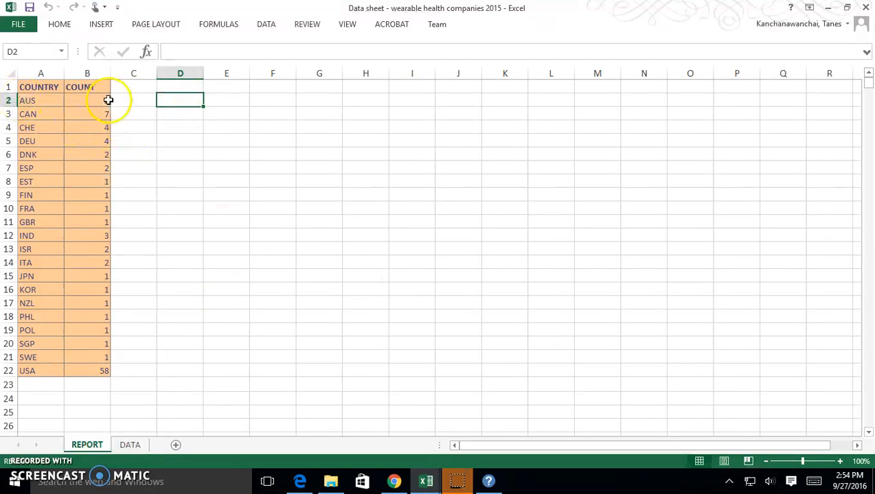
left_click(152, 92)
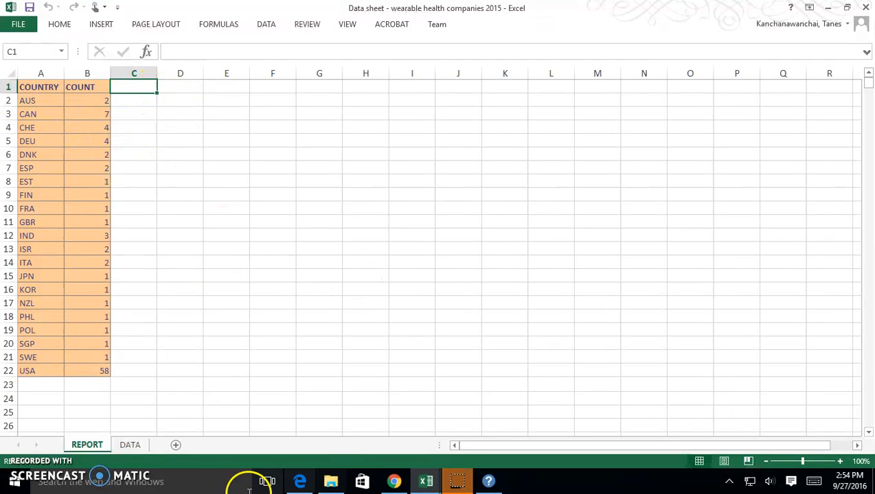
View the Average Sunshine report in the climate_data(1) workbook and return to the wearable health companies workbook.
mouse_move(439, 482)
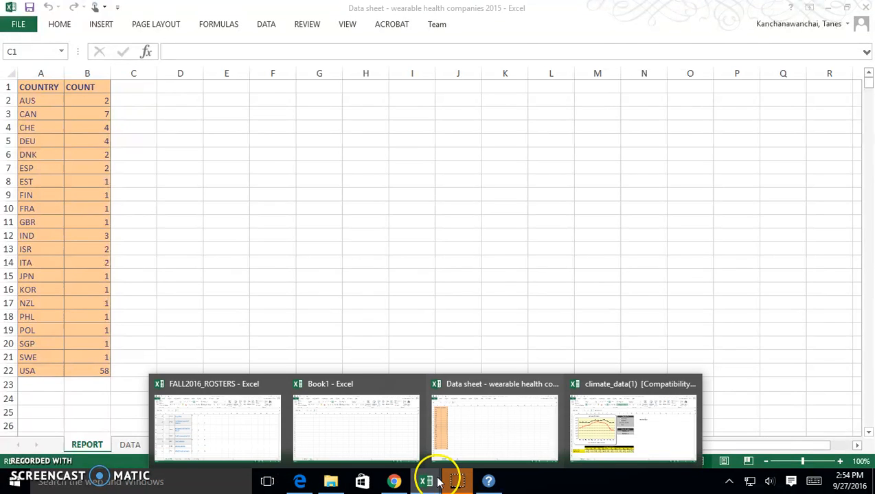
left_click(566, 451)
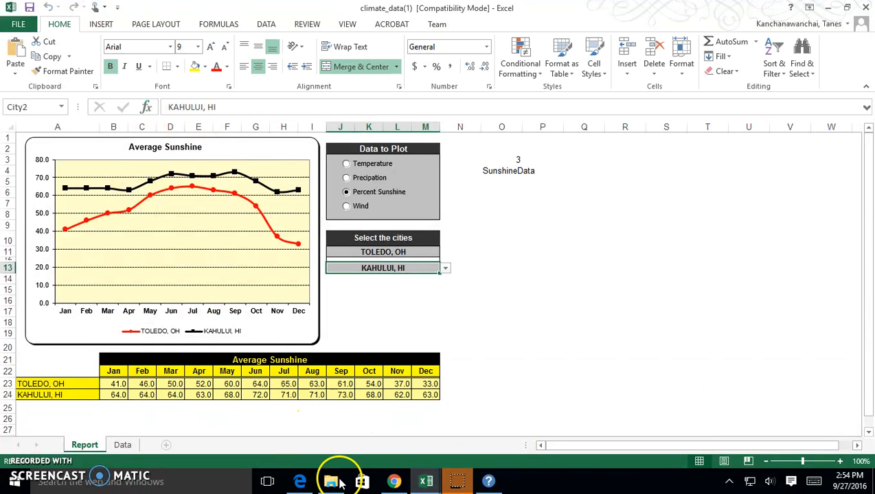
mouse_move(424, 484)
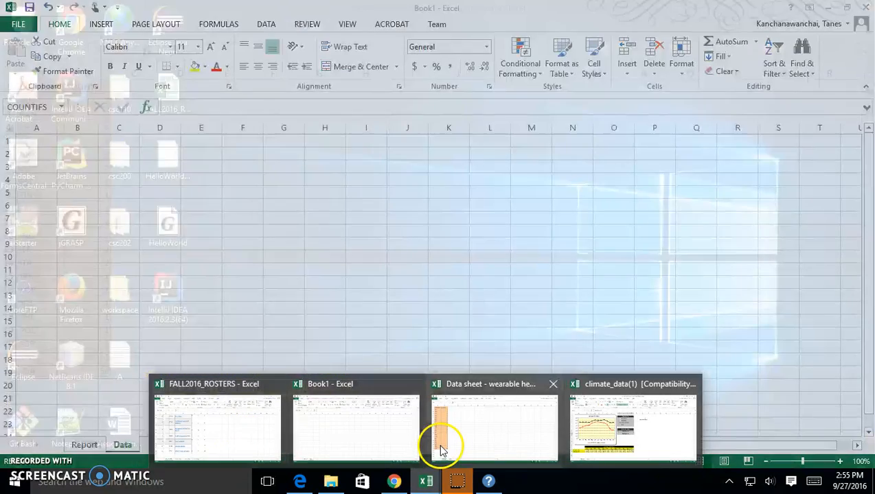
left_click(440, 439)
Select the country table in A1:B22 and compare it with the climate_data(1) report before returning to the wearable health companies workbook.
left_click_drag(37, 90, 82, 368)
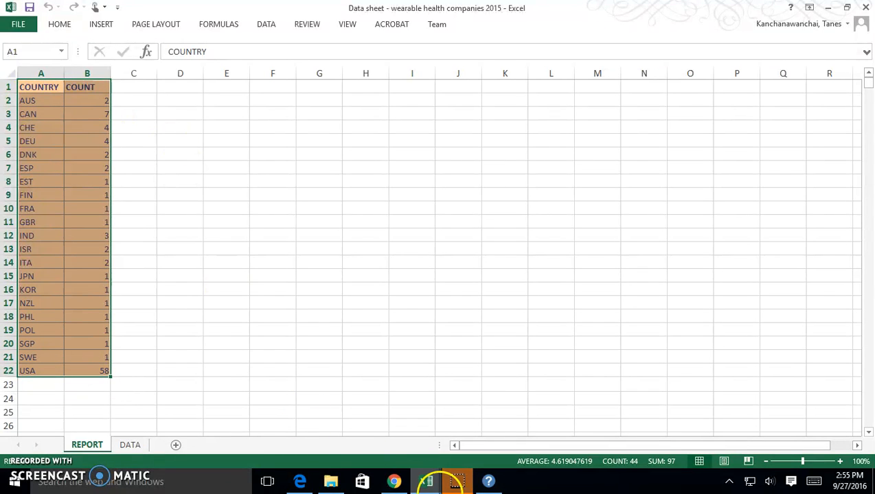
mouse_move(435, 484)
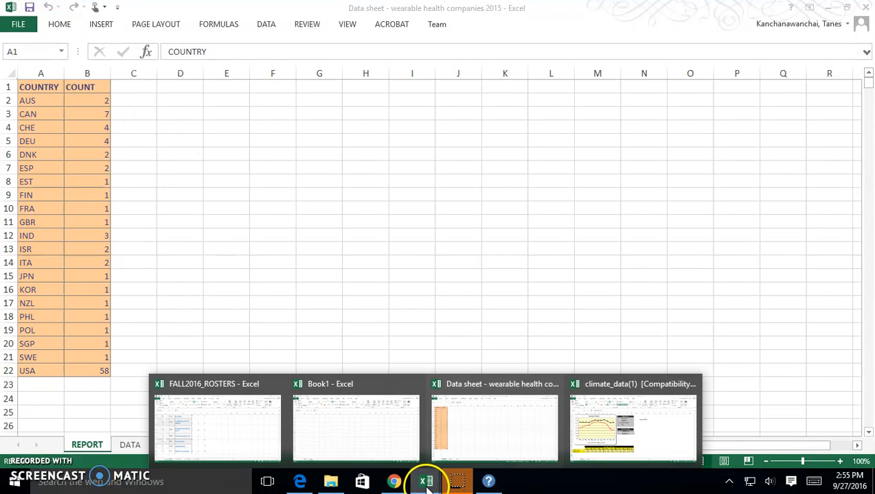
left_click(568, 451)
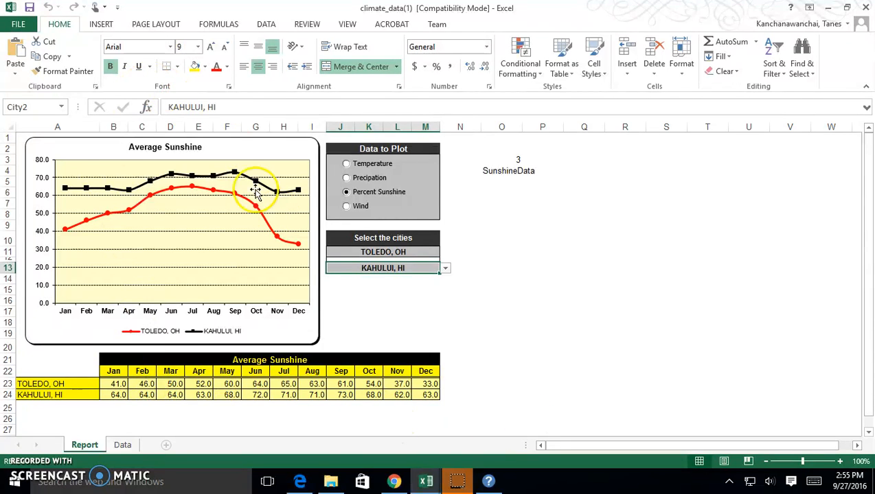
mouse_move(424, 477)
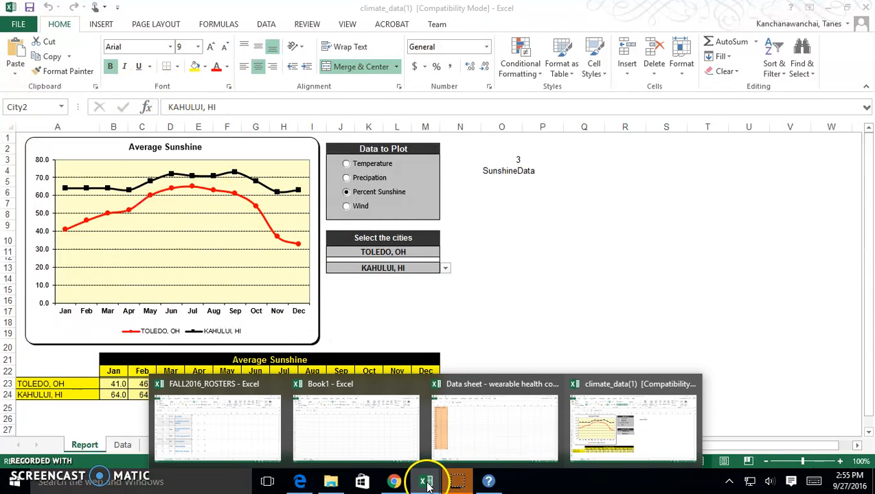
left_click(525, 425)
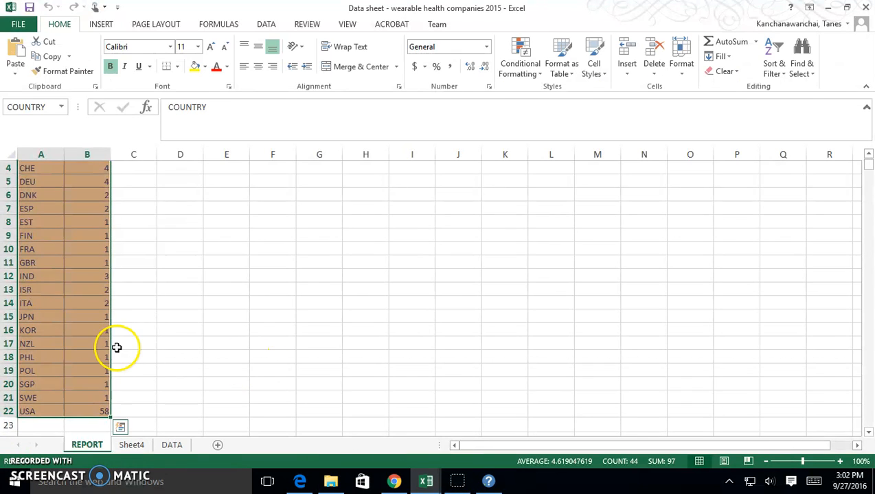
Copy the country table in A1:B22 and paste it transposed below, starting at cell A27.
scroll(117, 348, "up", 1)
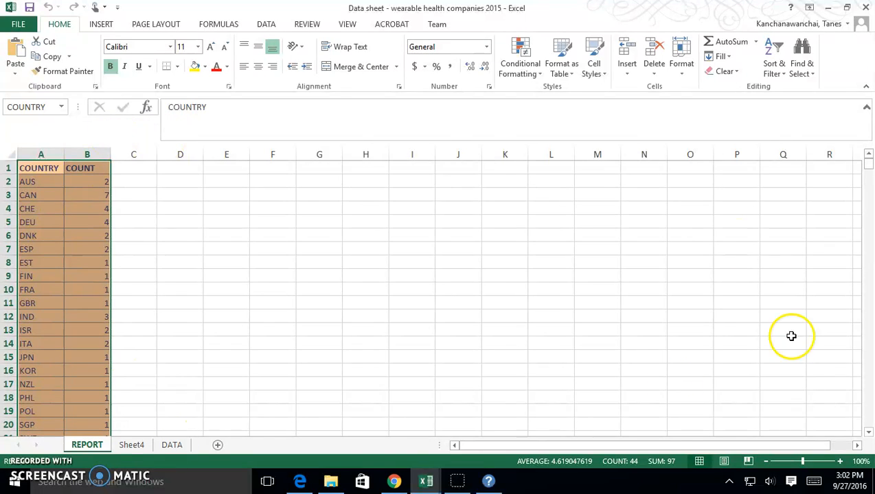
scroll(115, 327, "down", 2)
scroll(116, 326, "up", 2)
right_click(90, 208)
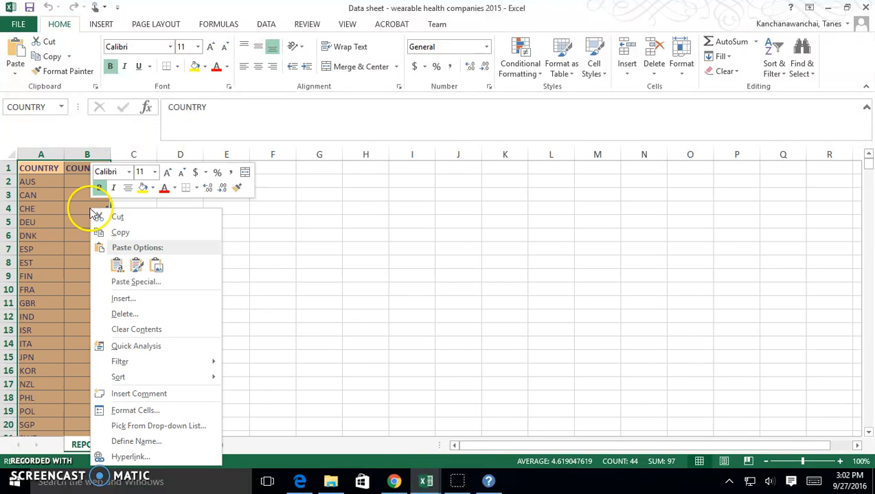
left_click(115, 231)
scroll(119, 231, "down", 3)
scroll(119, 231, "down", 1)
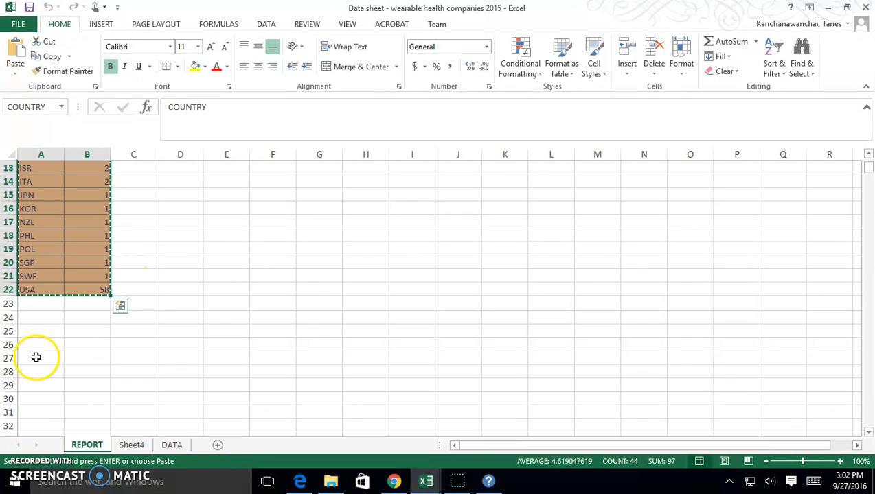
scroll(36, 357, "down", 1)
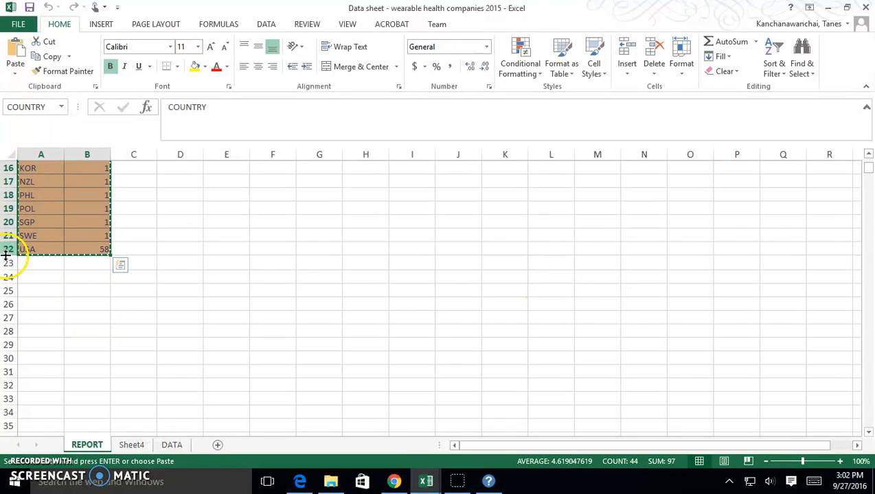
left_click(41, 317)
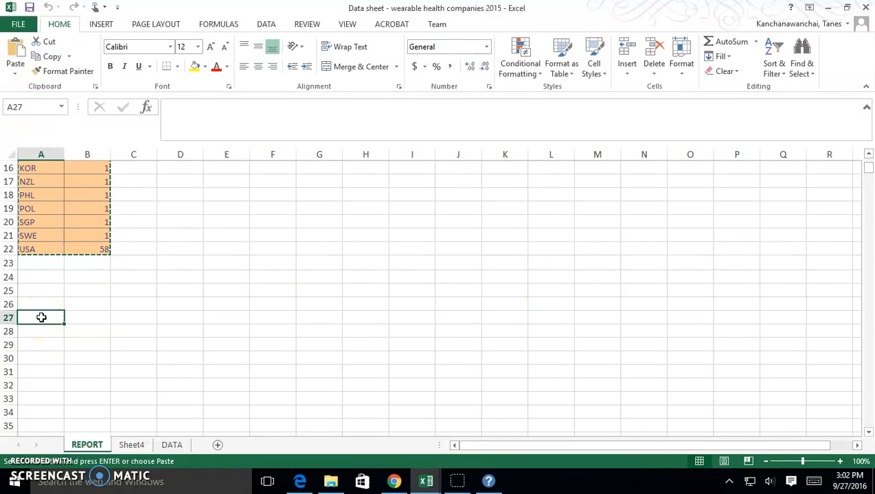
right_click(41, 317)
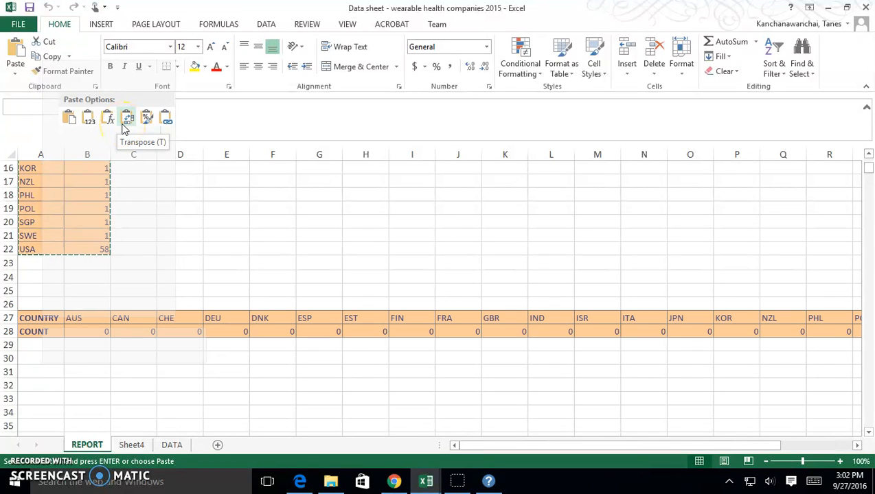
left_click(127, 118)
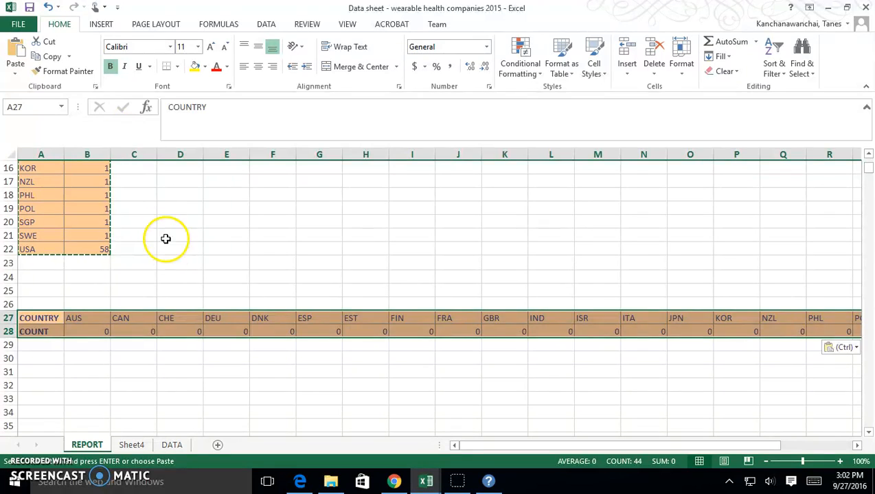
left_click(169, 263)
scroll(802, 296, "up", 1)
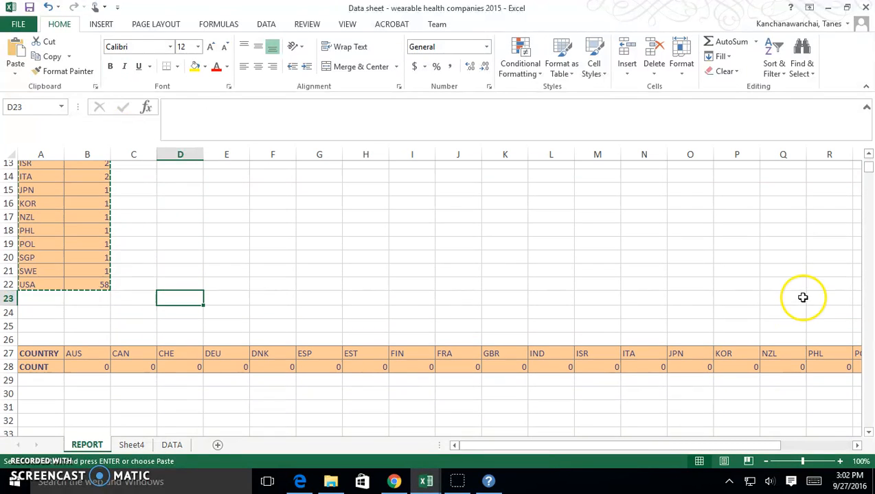
Examine the COUNTIF formulas in B28 and C28 and check which DATA sheet column holds the country codes.
left_click(85, 373)
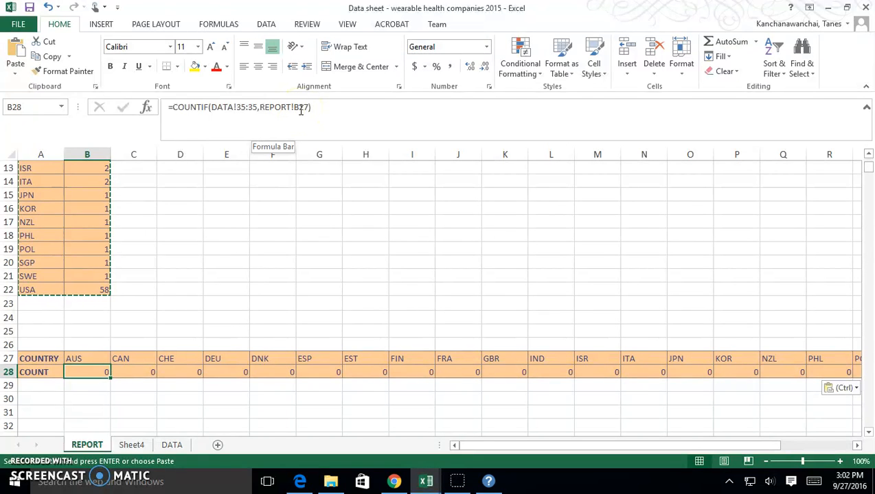
left_click(134, 372)
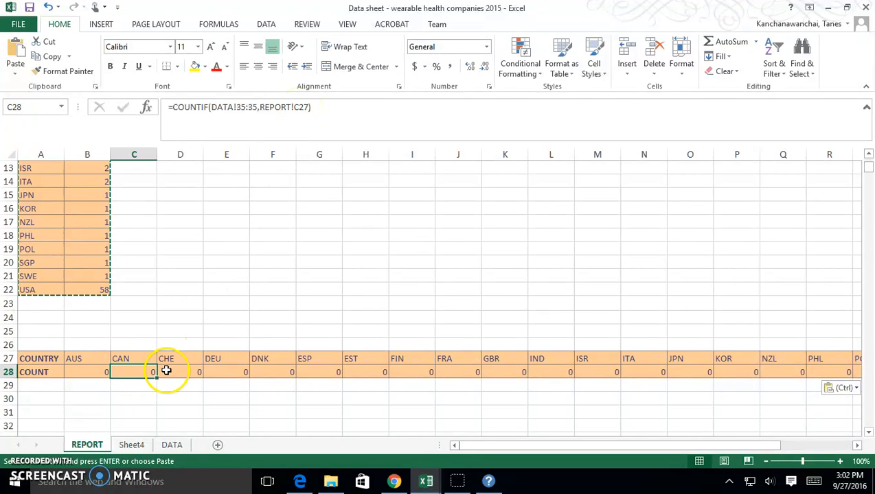
left_click(104, 369)
left_click(151, 369)
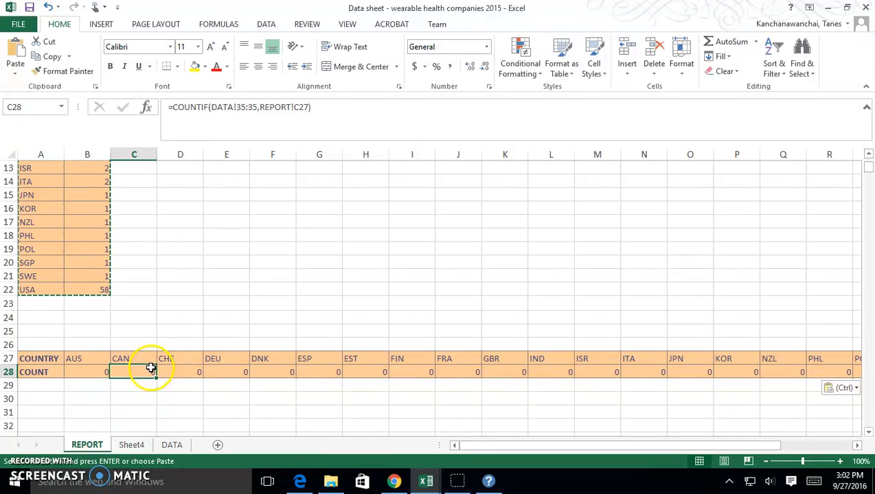
left_click(90, 370)
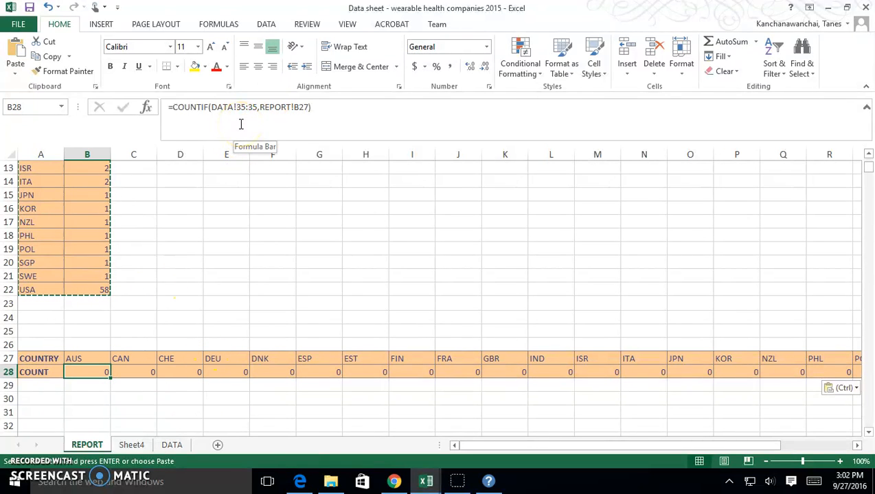
left_click(172, 447)
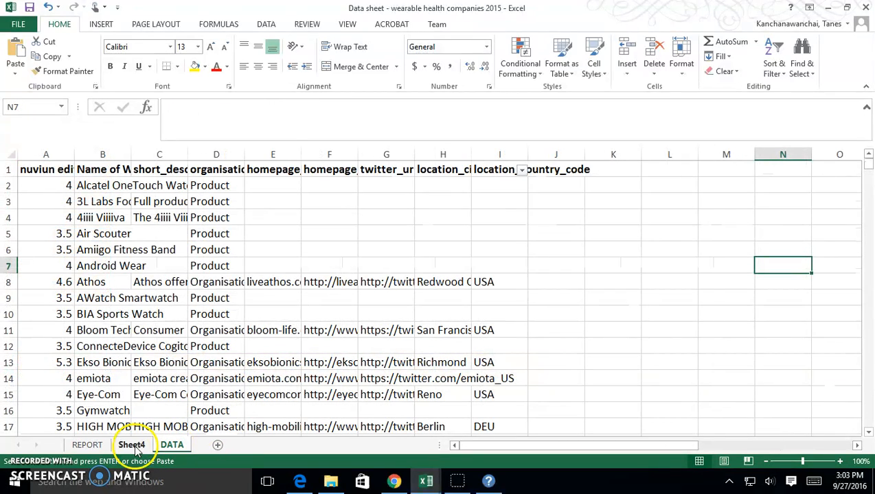
left_click(87, 445)
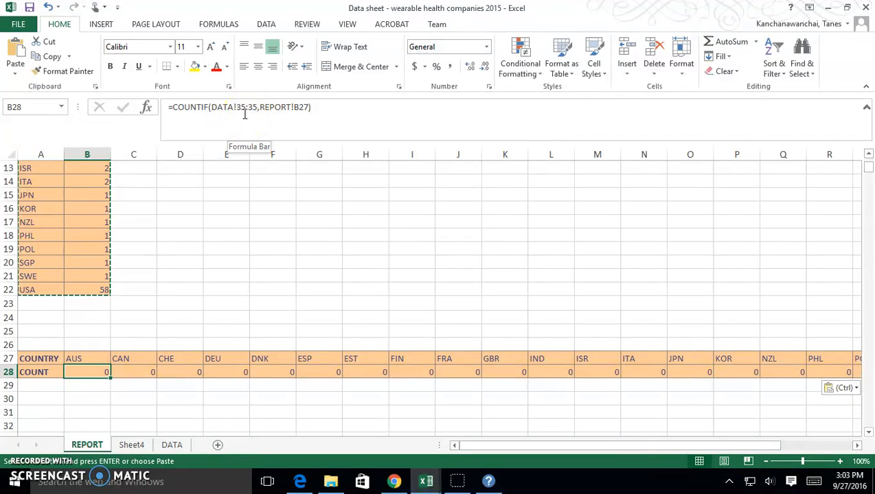
Change the COUNTIF range in B28 to column I of the DATA sheet, giving =COUNTIF(DATA!I:I,REPORT!B27).
left_click(259, 107)
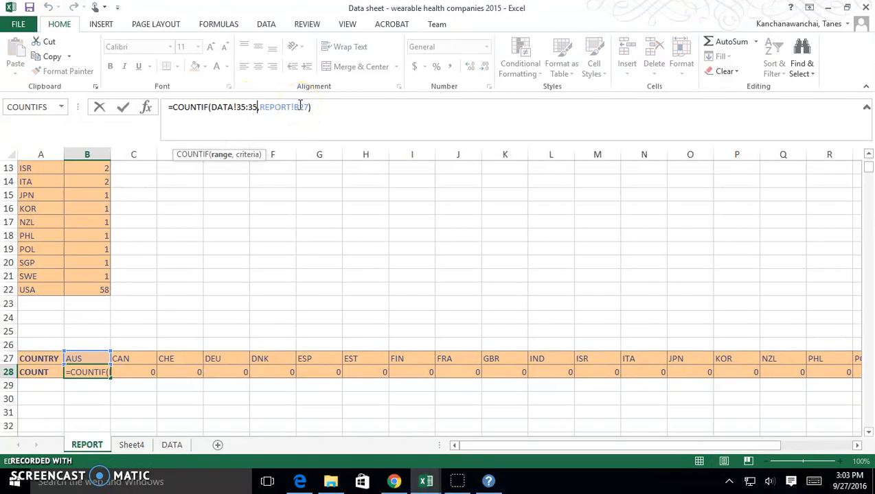
key("BackSpace")
key("BackSpace")
key("BackSpace")
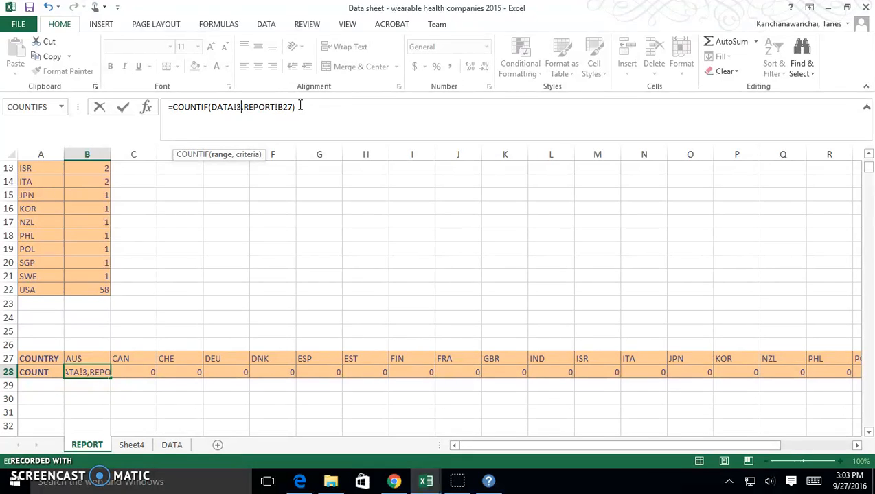
type("I")
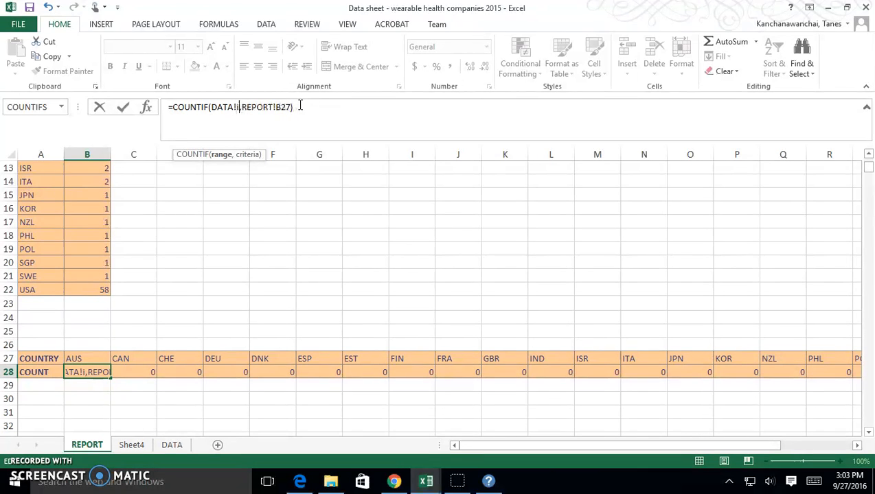
type(":I")
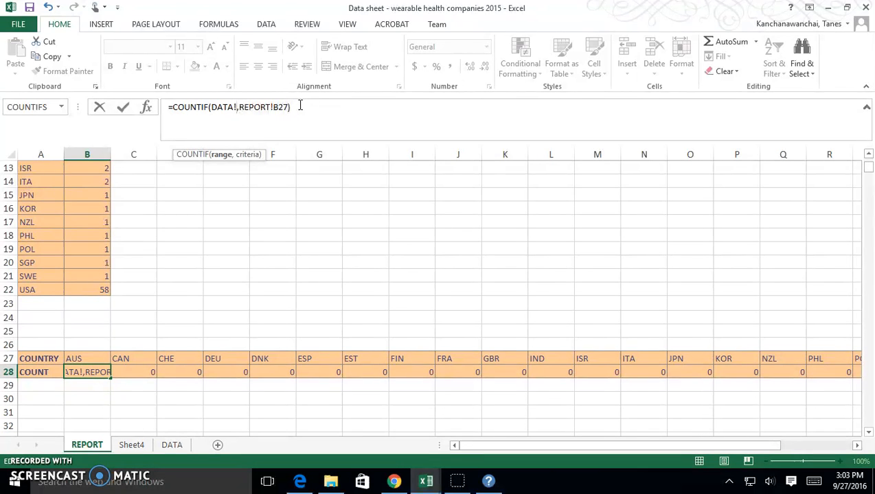
type("I:i")
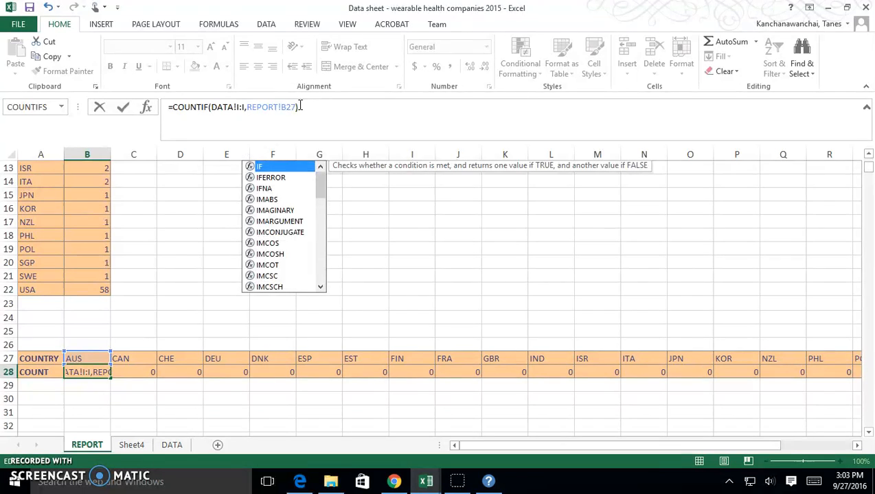
key("Return")
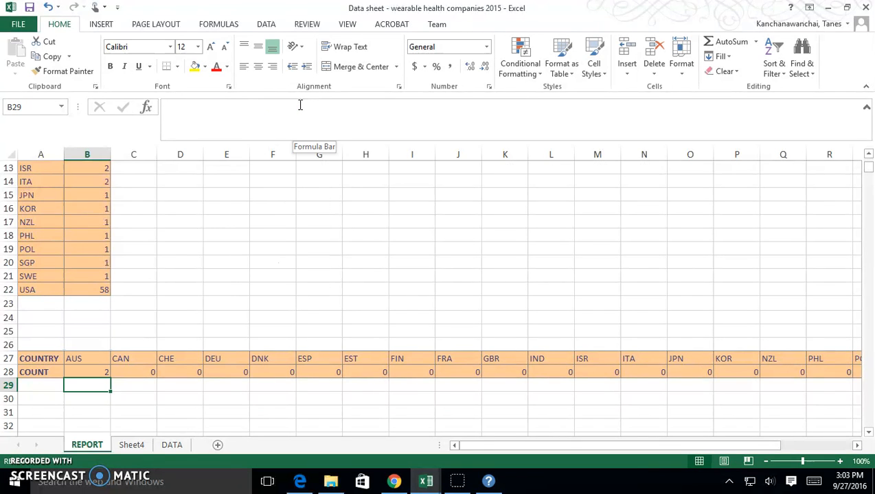
Try filling the B28 count formula across row 28 to V28 under the USA heading.
left_click(94, 371)
left_click_drag(108, 379, 833, 370)
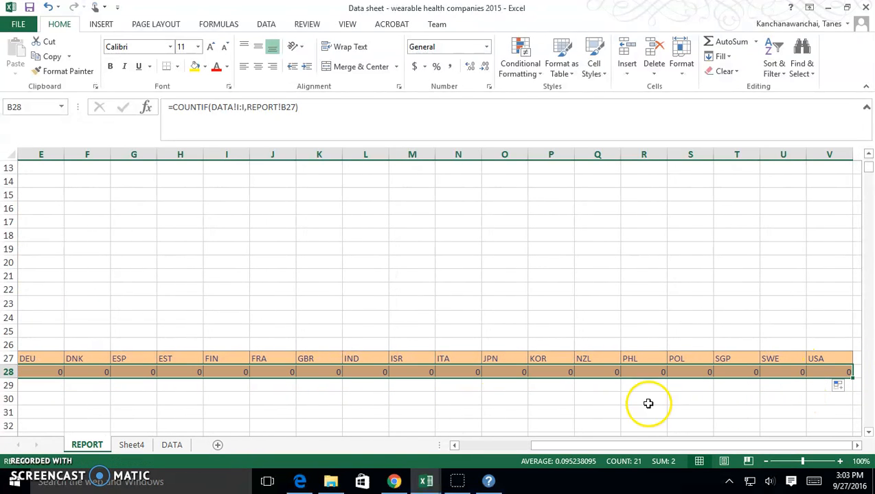
left_click_drag(556, 449, 400, 446)
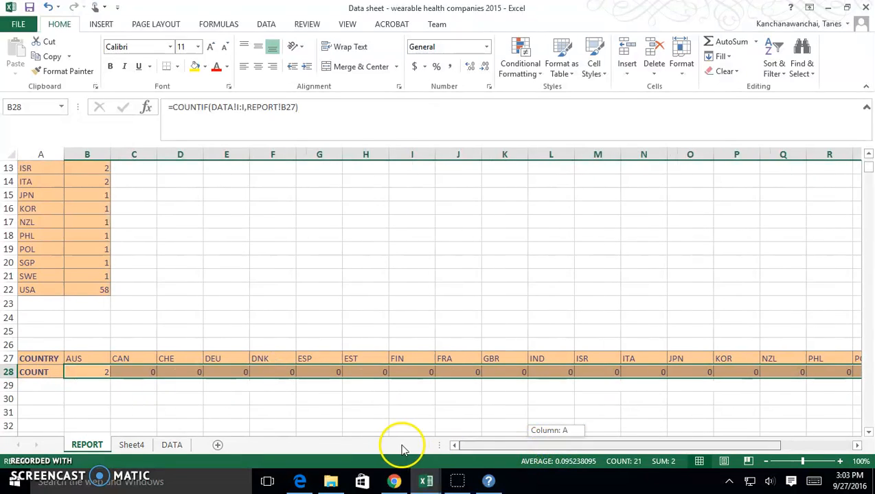
Compare the column references in the COUNTIF formulas of C28, B28 and the original USA count in B22.
left_click(110, 377)
left_click_drag(110, 377, 131, 371)
left_click(133, 371)
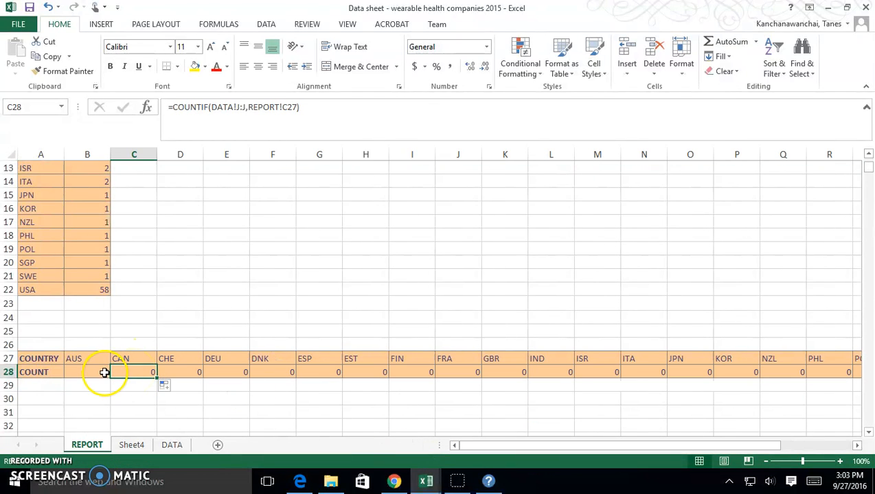
left_click(104, 372)
left_click(95, 275)
left_click(98, 288)
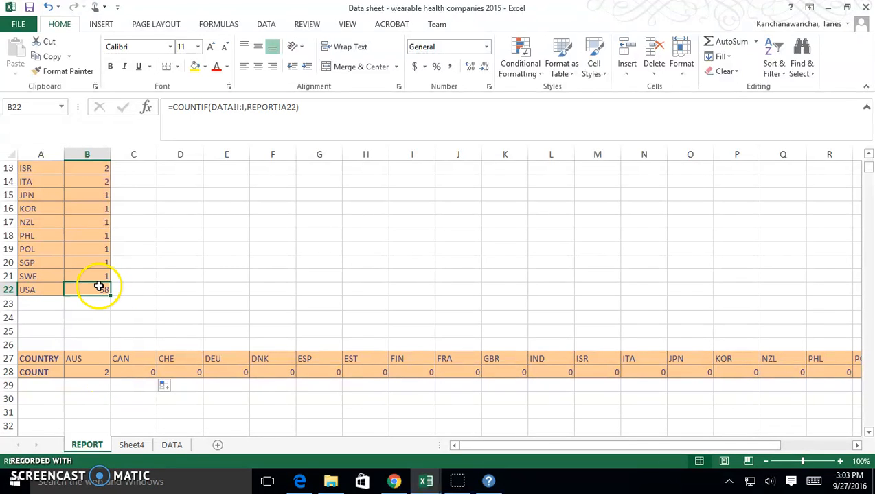
Make the column references in the B28 formula absolute, giving =COUNTIF(DATA!$I:$I,REPORT!B27).
left_click(98, 373)
left_click(234, 107)
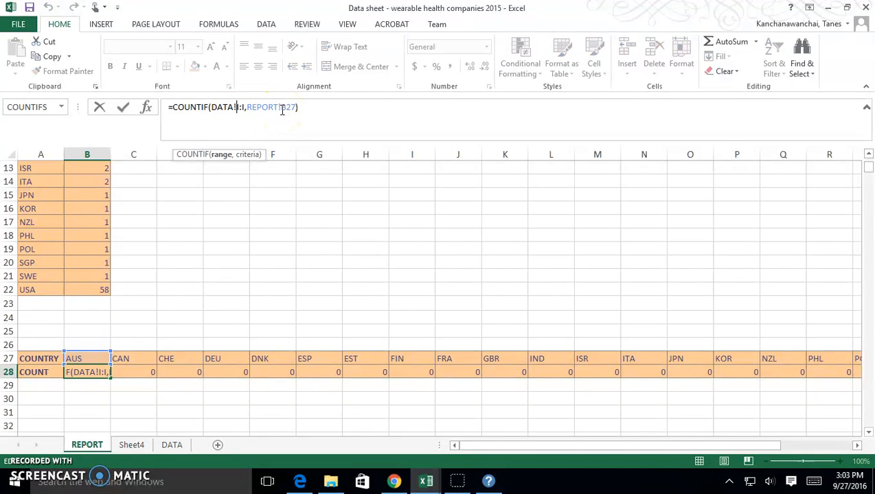
key("Return")
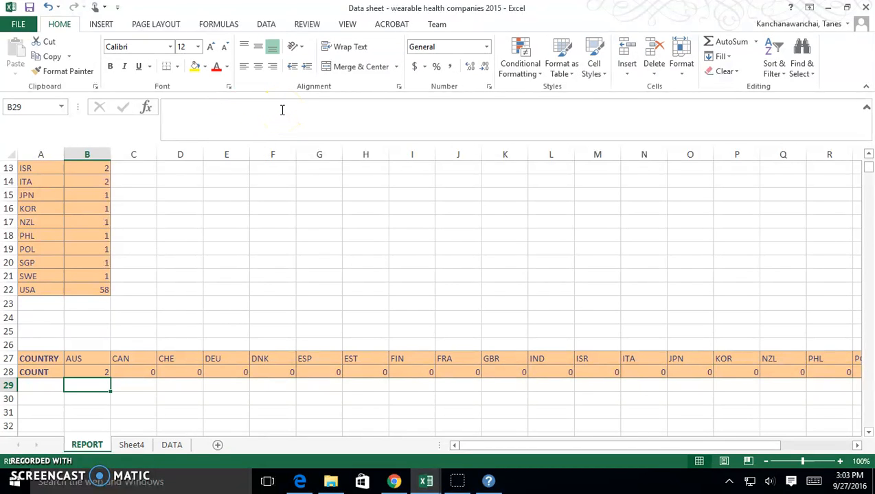
Fill the absolute-reference count formula from B28 across to V28 for all countries.
left_click(86, 372)
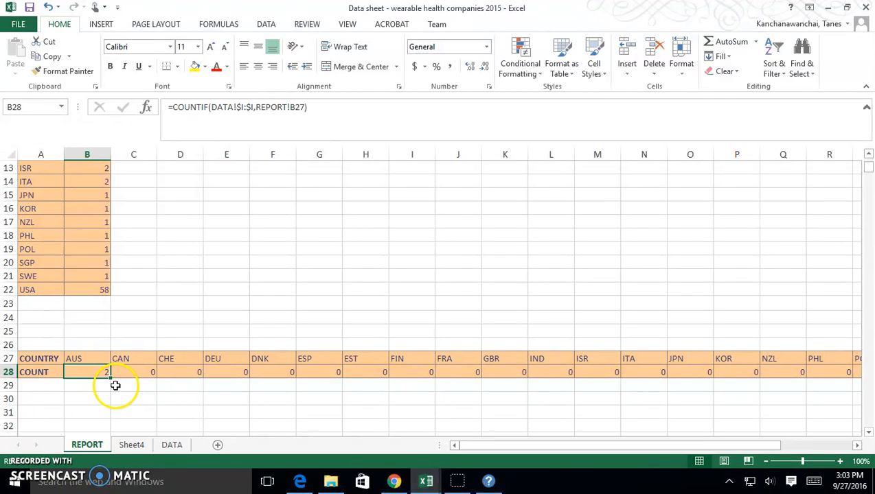
left_click_drag(111, 378, 803, 371)
left_click(783, 413)
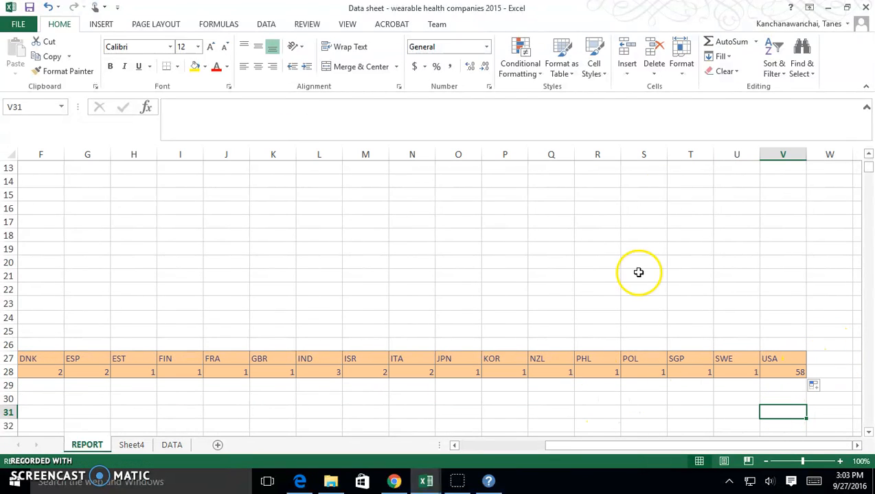
Autofit the widths of columns A through V to their contents.
left_click(777, 153)
left_click_drag(778, 154, 72, 156)
double_click(65, 154)
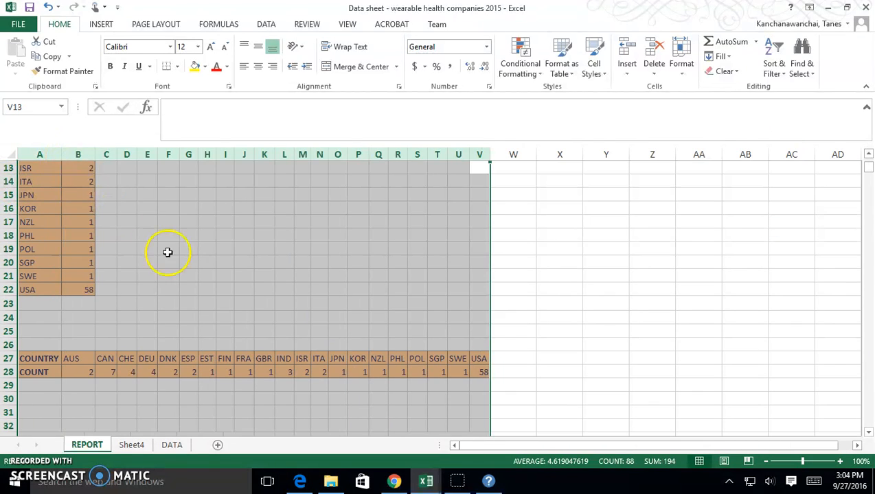
left_click(460, 317)
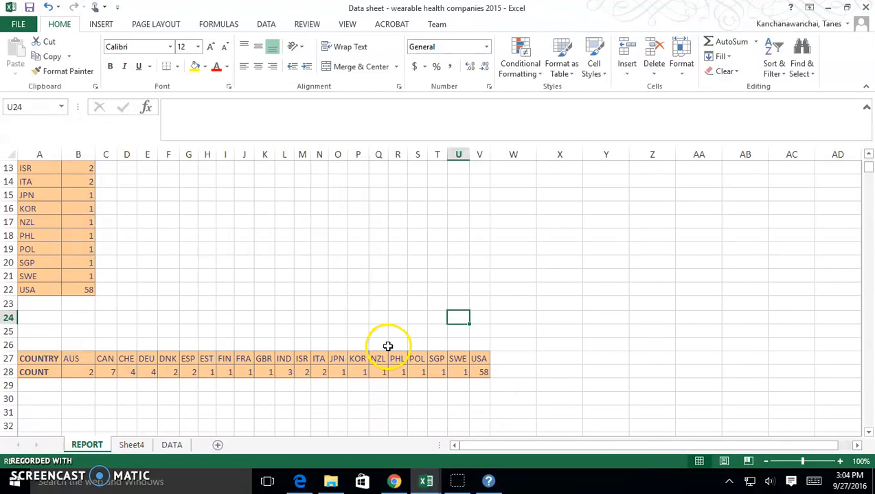
Select all cells of the REPORT sheet.
left_click(12, 155)
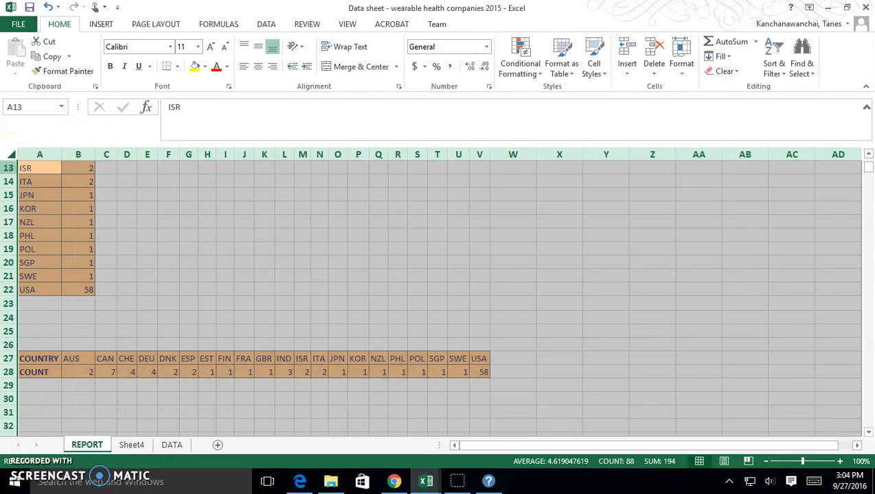